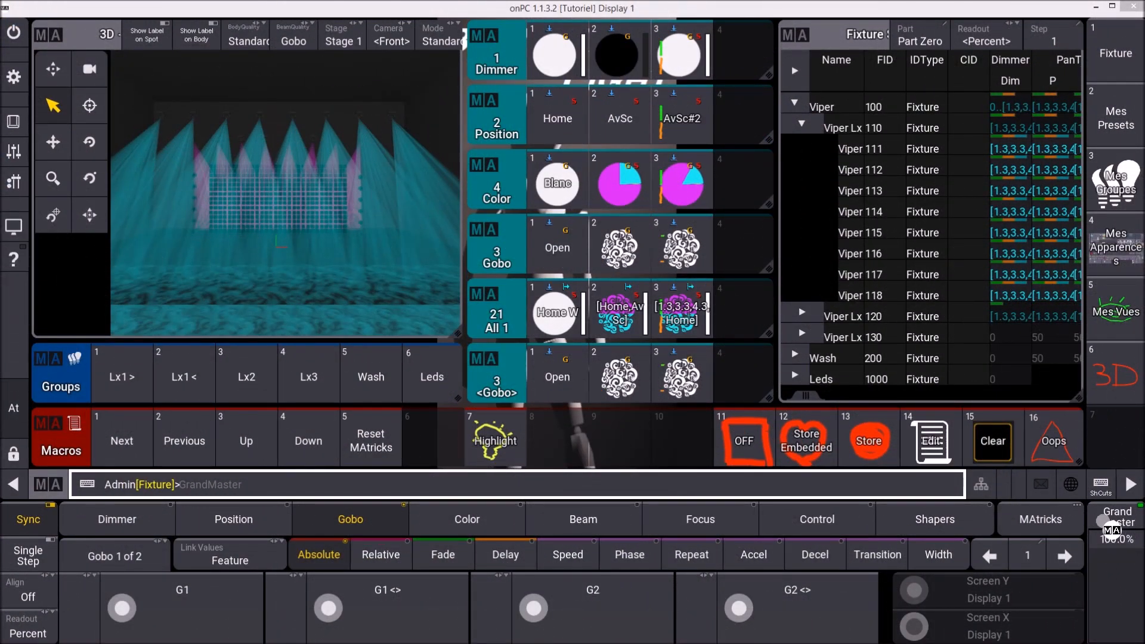
Step: Enable the keyboard shortcuts and open the Command Section
click(1100, 480)
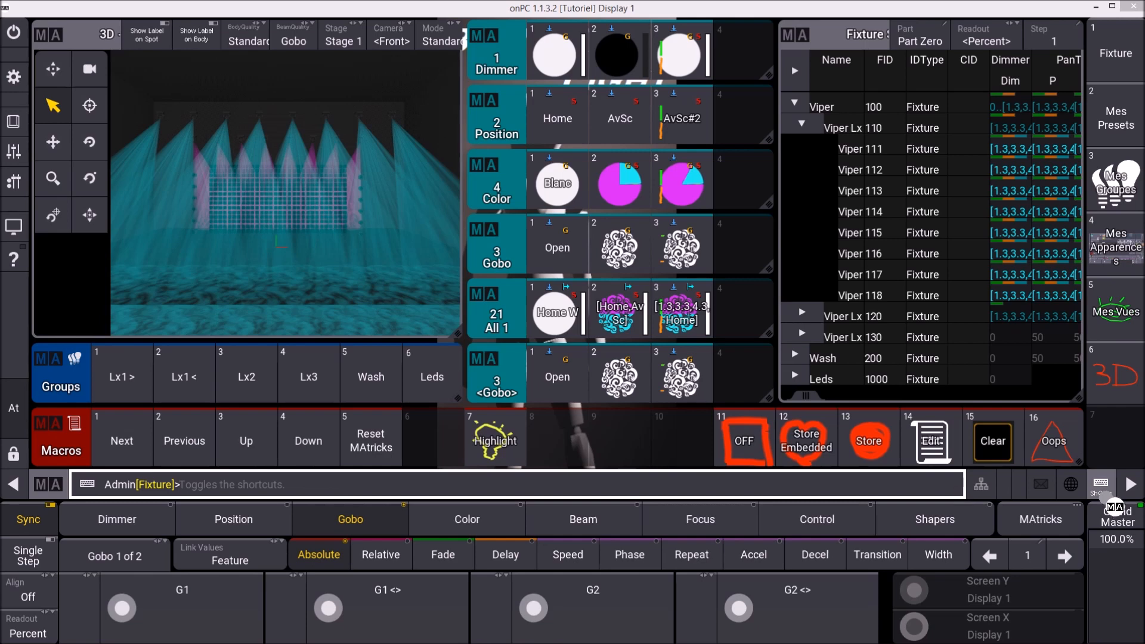
click(1100, 486)
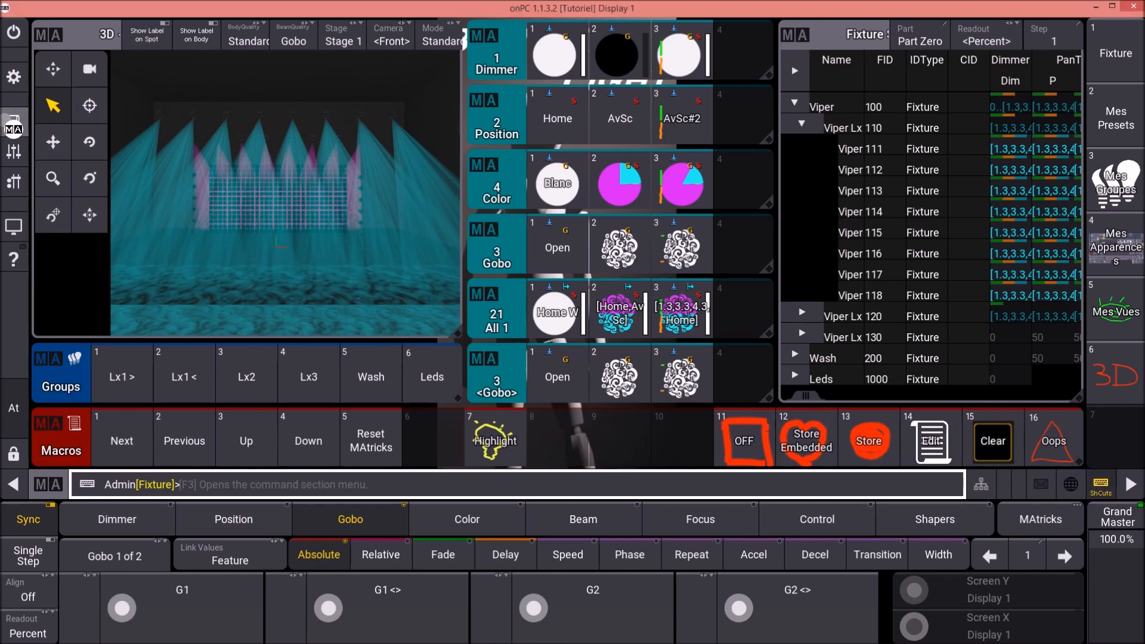
click(13, 121)
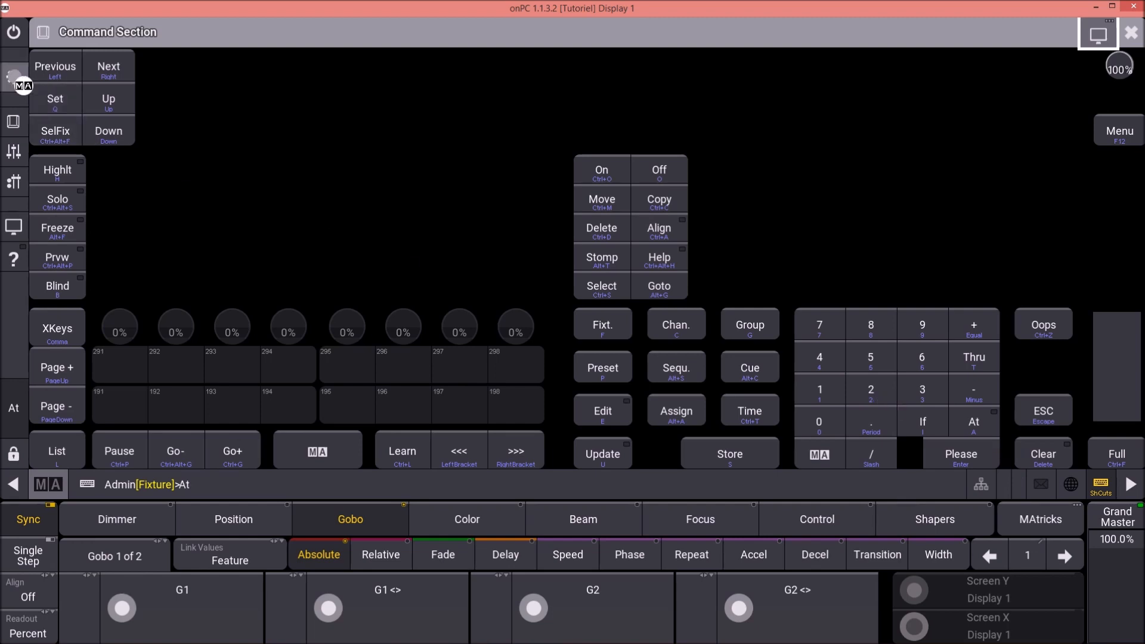
Step: Open the Edit Keyboard Shortcuts list in Preferences and Timing
click(15, 77)
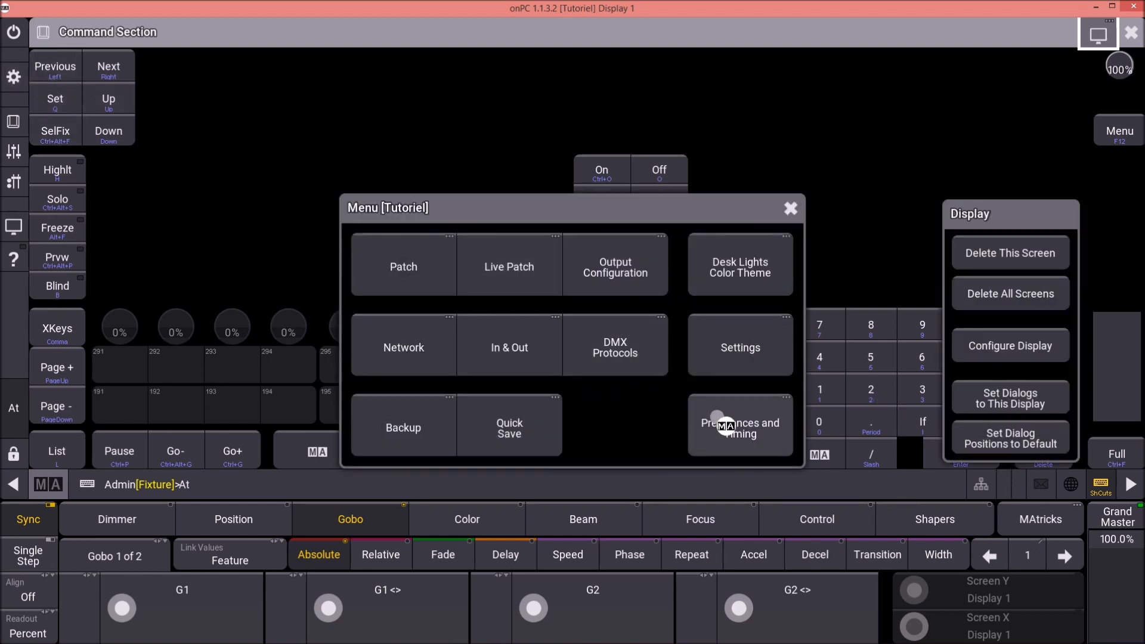
click(773, 442)
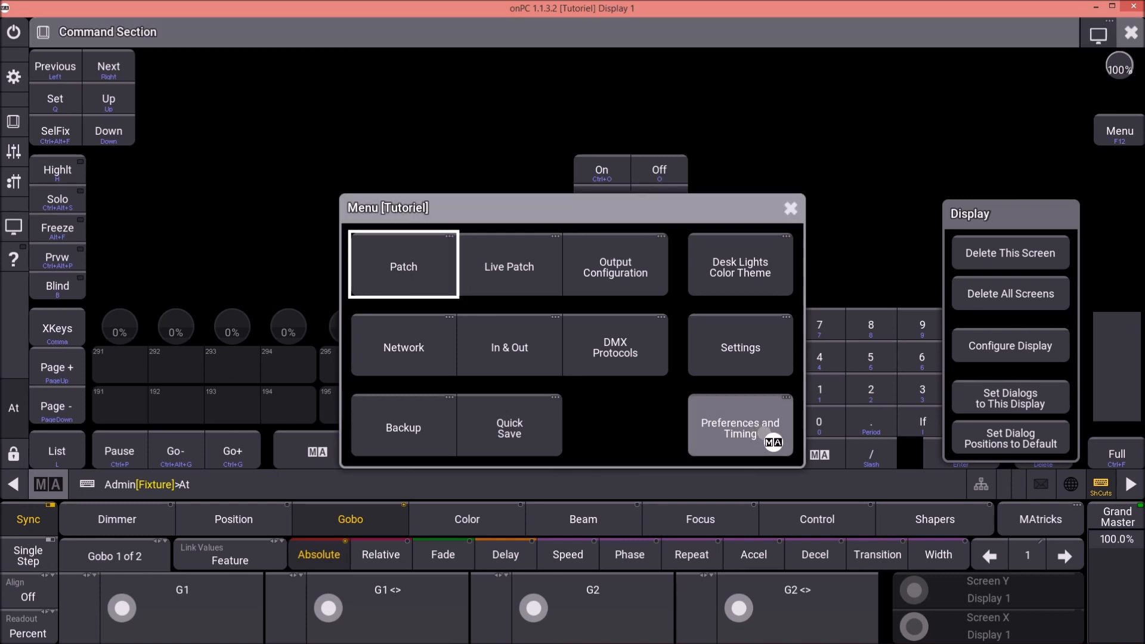
click(74, 278)
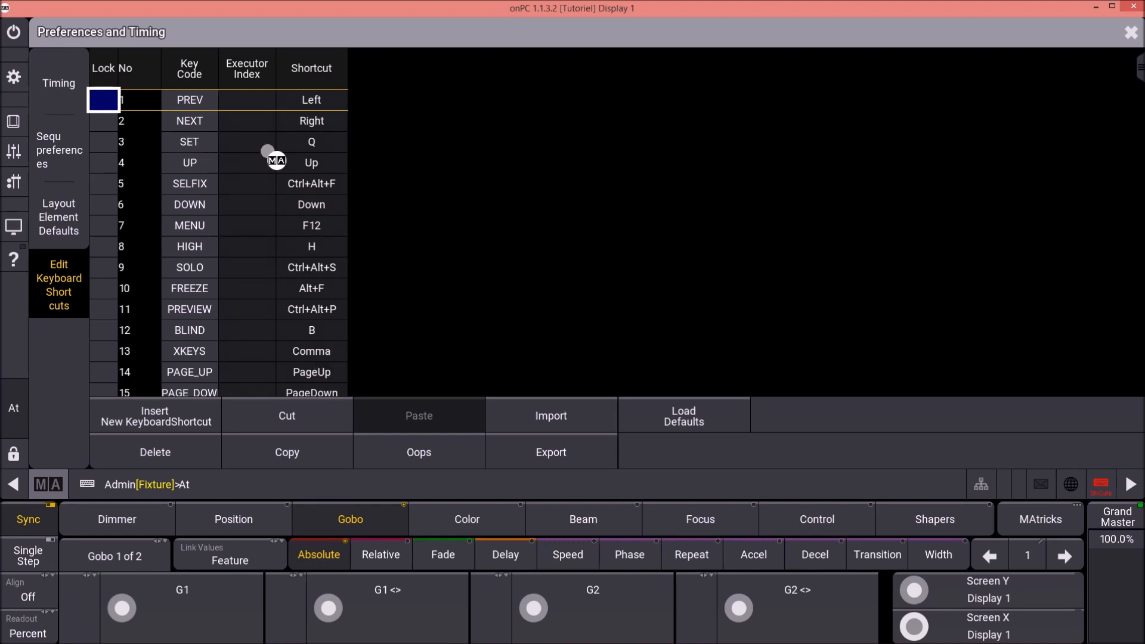
Step: Set the SET key's keyboard shortcut to A, overwriting the existing shortcut that uses it
click(316, 143)
click(316, 143)
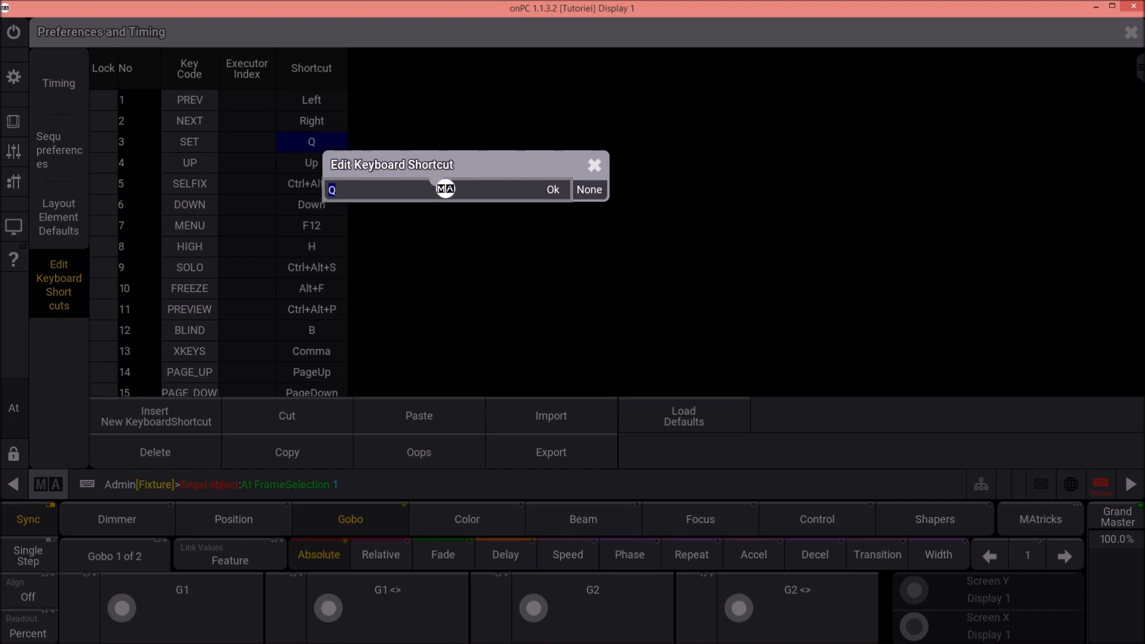
key(Escape)
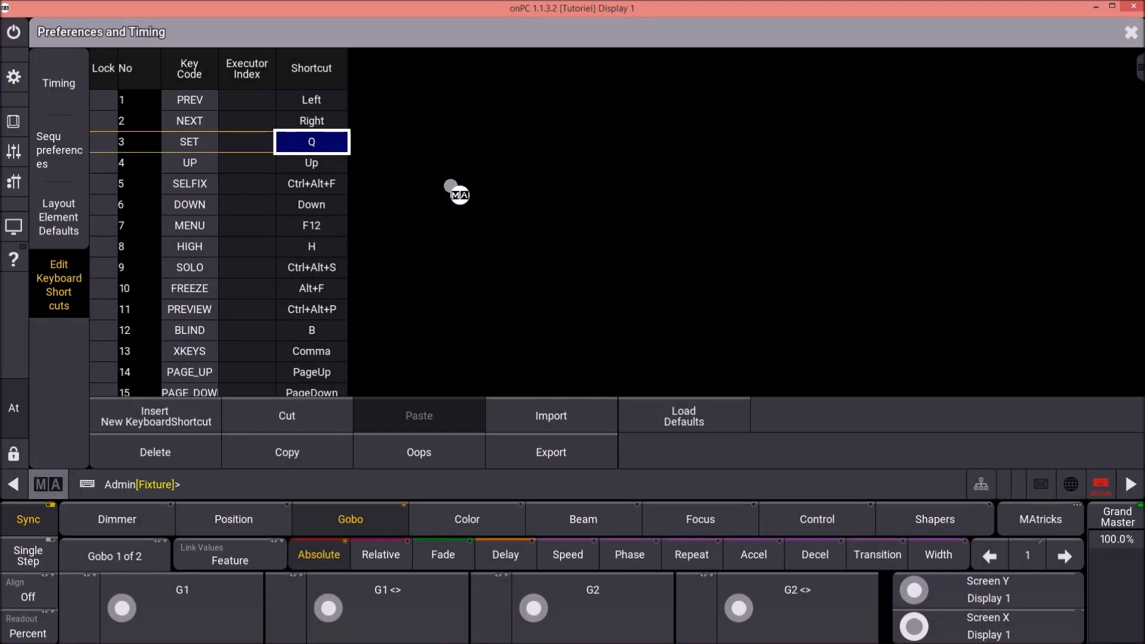
click(323, 146)
key(a)
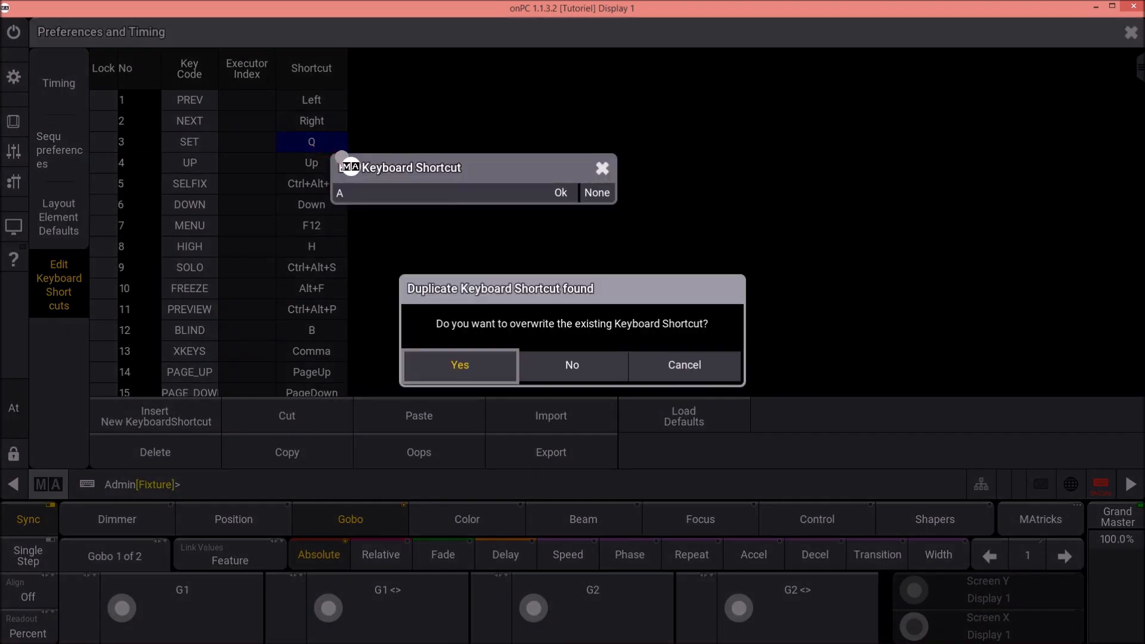
click(470, 373)
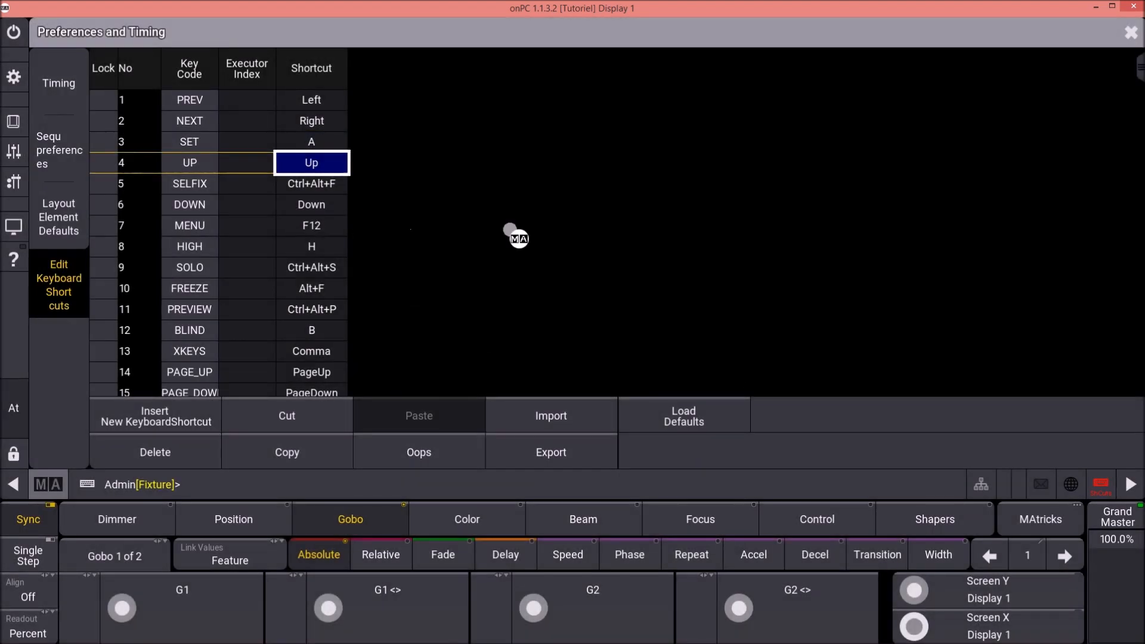
Step: Assign Q as the keyboard shortcut of the AT key and close the preferences
drag(1139, 75, 1126, 332)
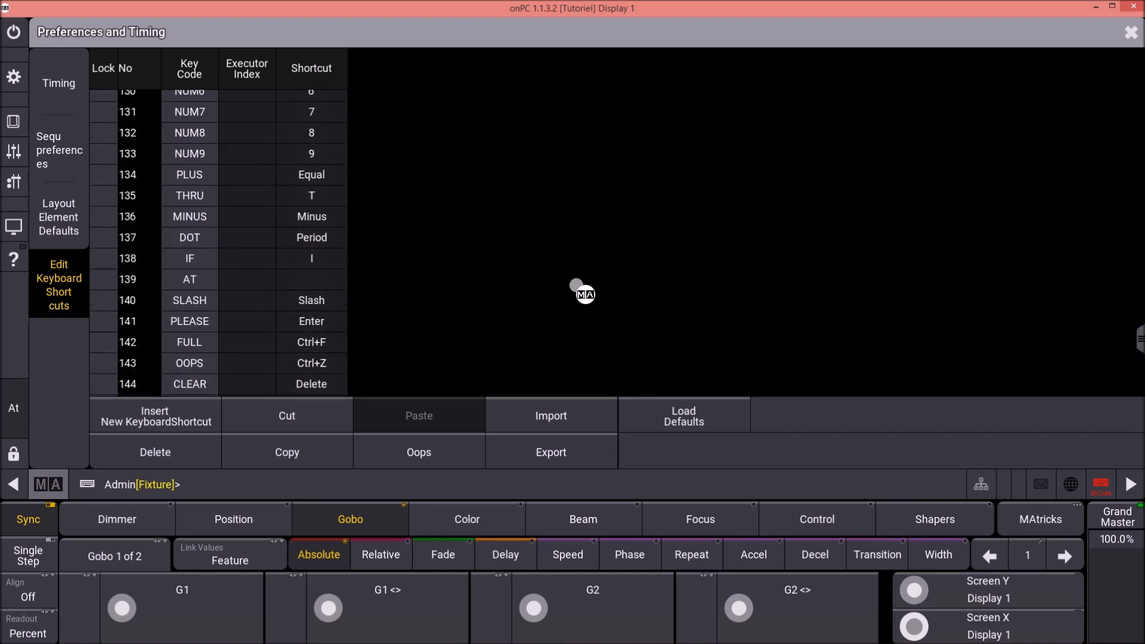
double_click(326, 281)
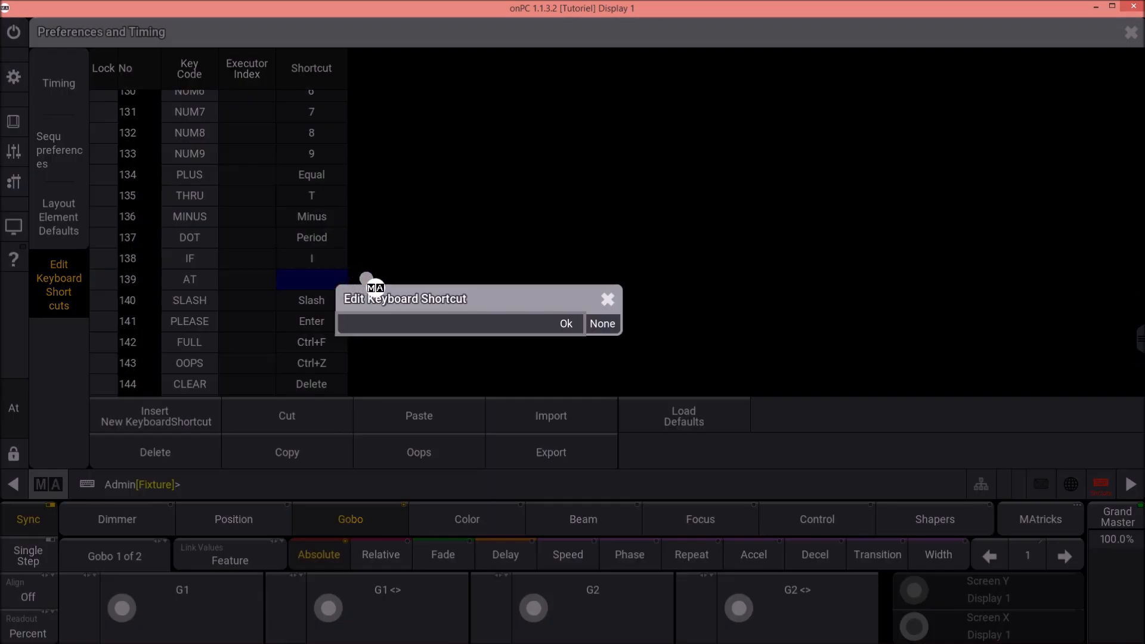
key(q)
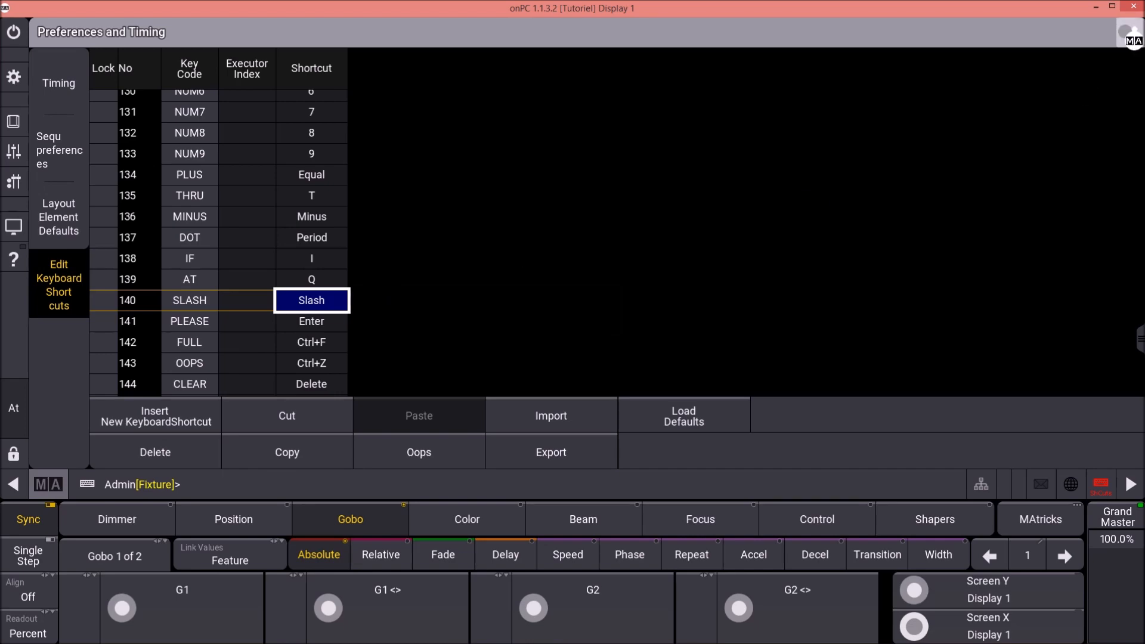
click(1131, 32)
Step: Reopen the Command Section to view the keys' secondary MA functions, and clear the At keyword from the command line
click(14, 121)
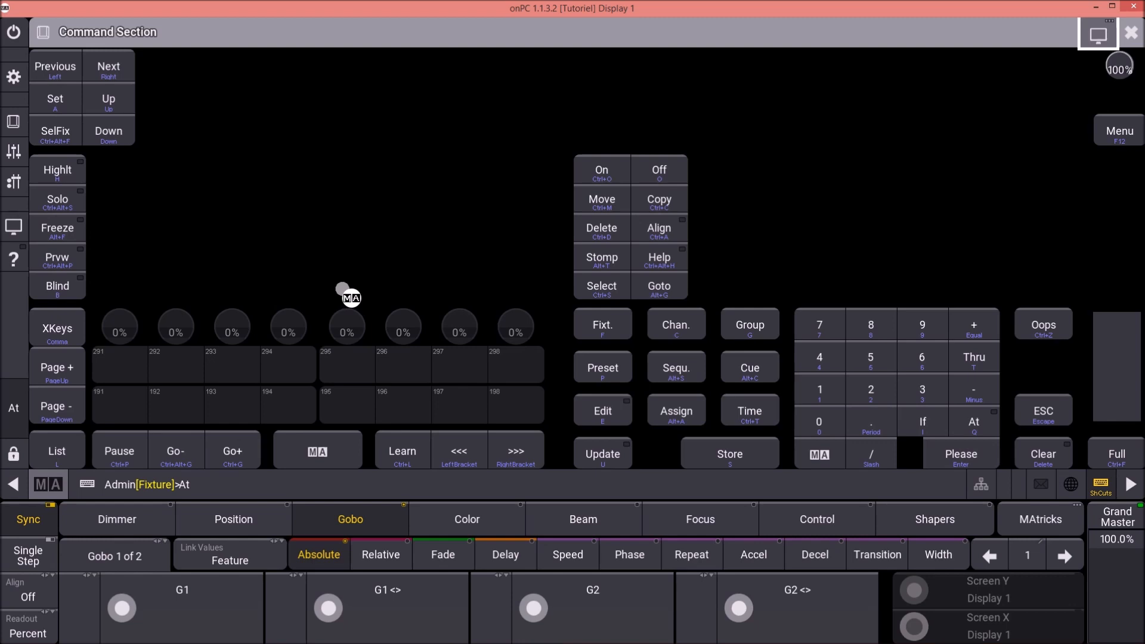
key(shift)
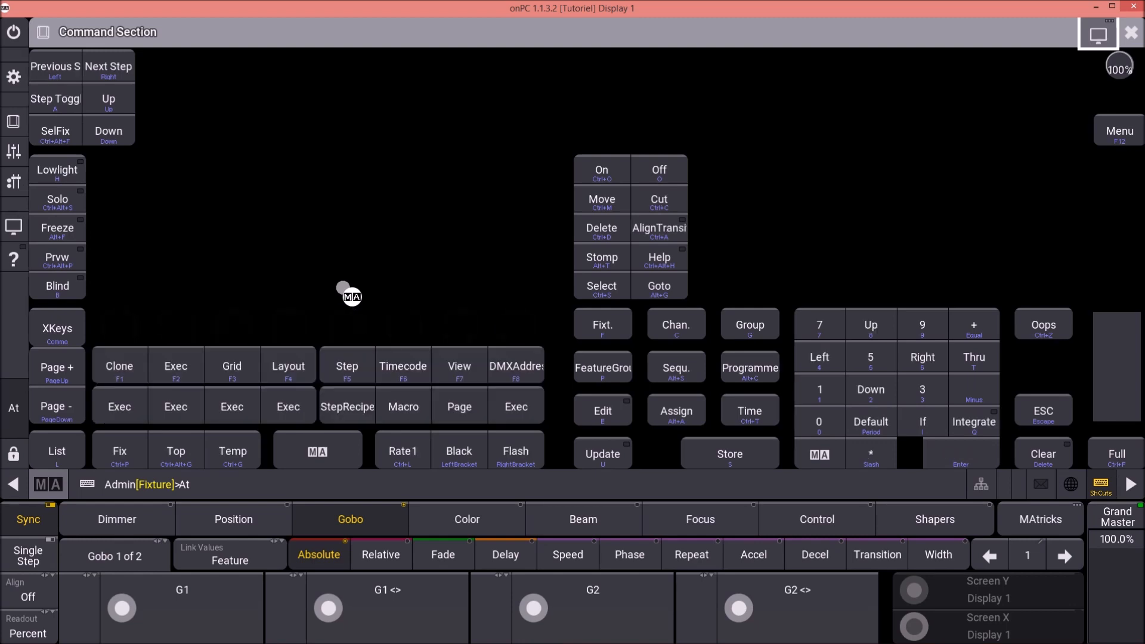
key(BackSpace)
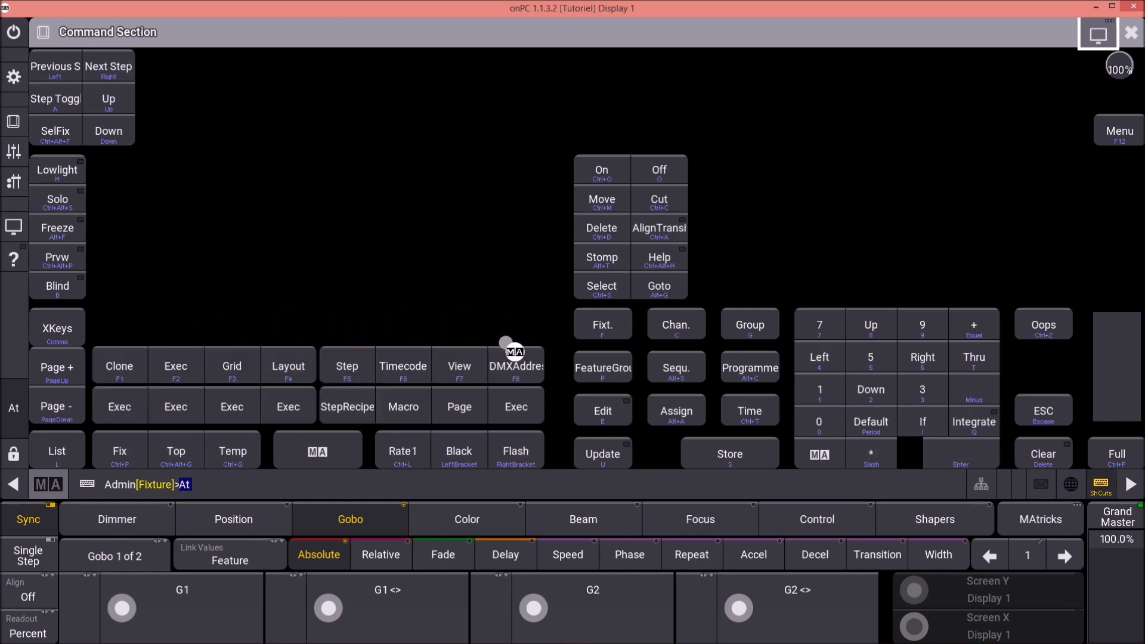
click(828, 459)
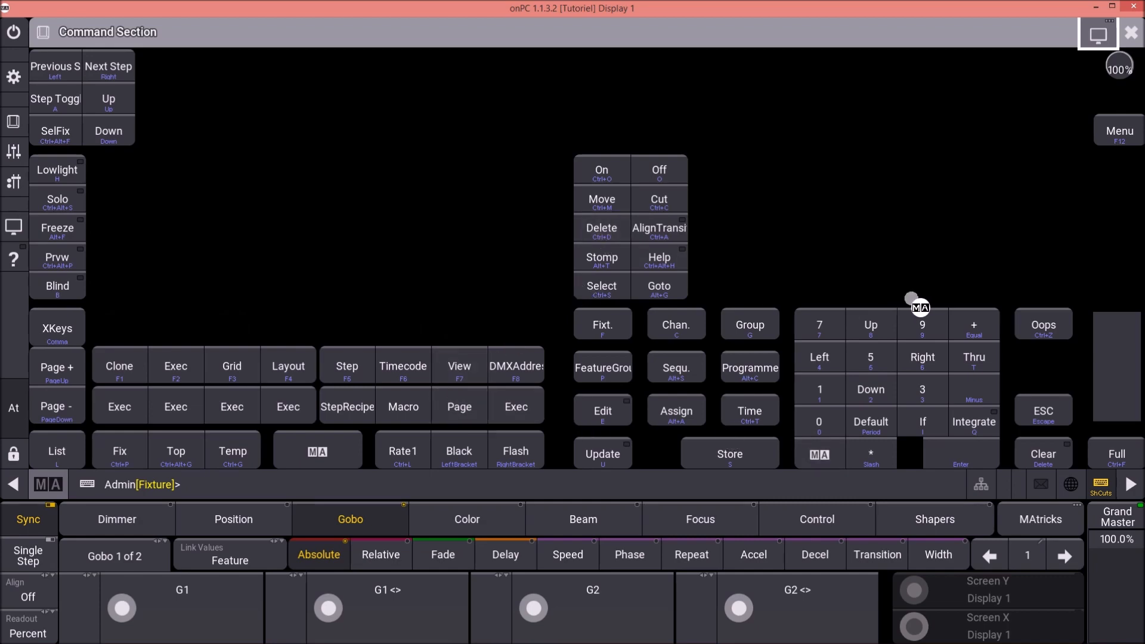
Step: Park Viper fixture 111, and apply the Home position, Blanc color and Open gobo presets to it
click(286, 484)
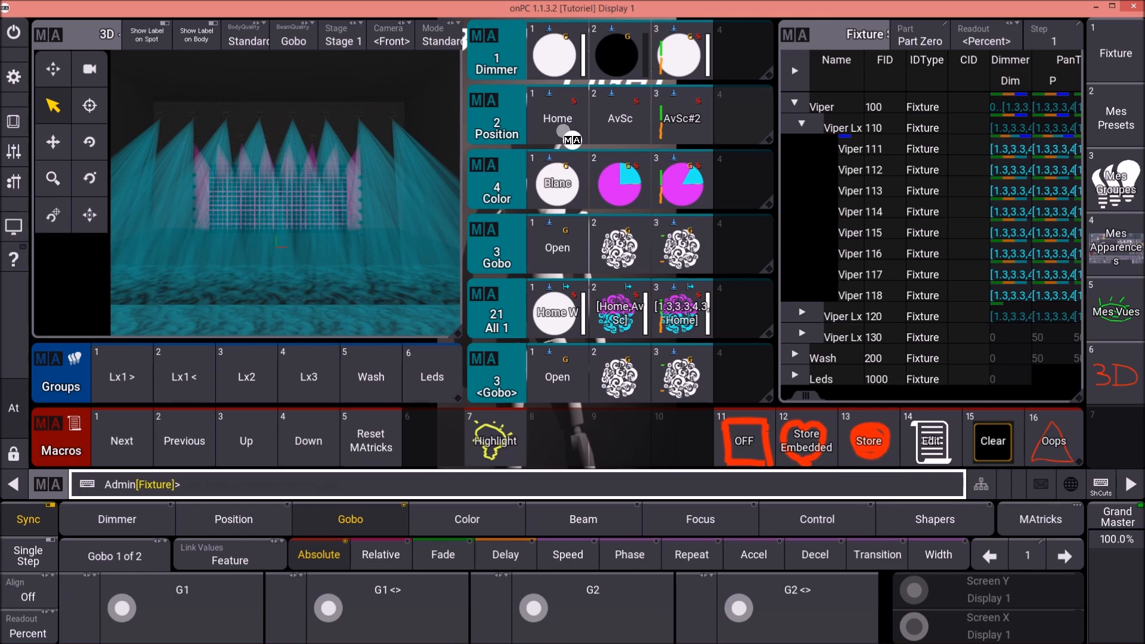
click(154, 127)
drag(154, 126, 201, 165)
click(557, 119)
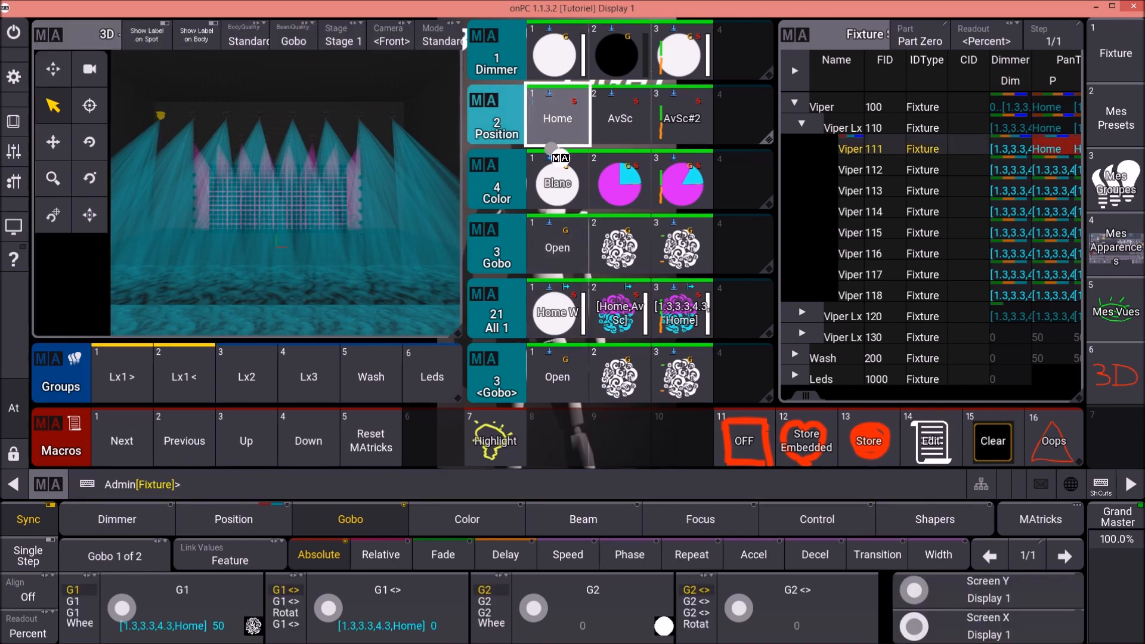
click(558, 183)
click(561, 255)
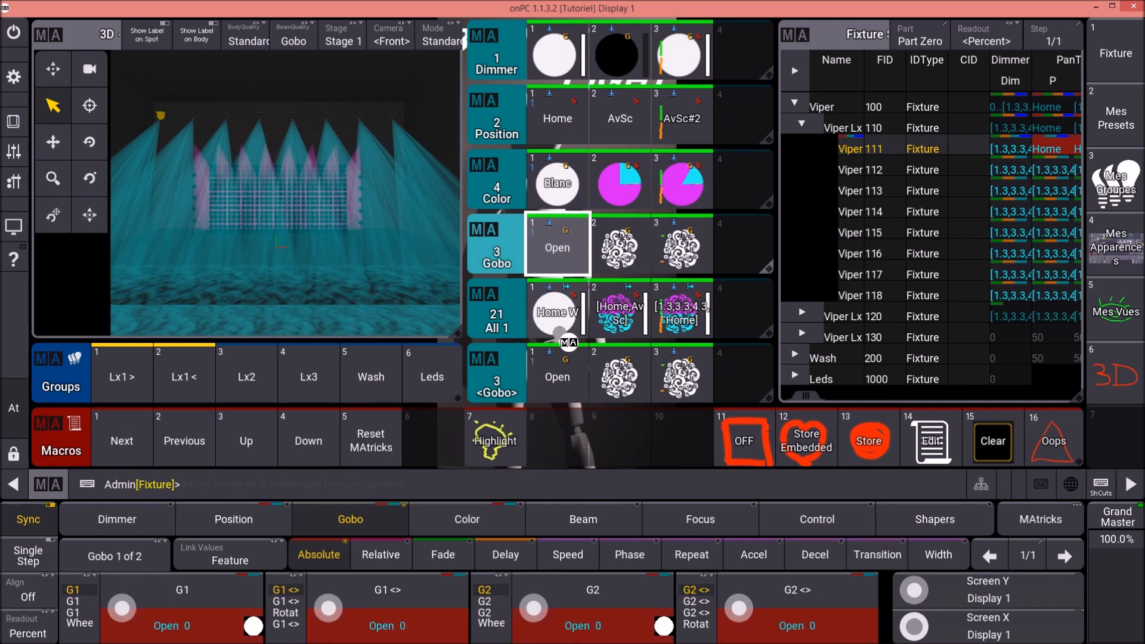
Step: Unpark Viper fixture 111 and clear the programmer
click(327, 489)
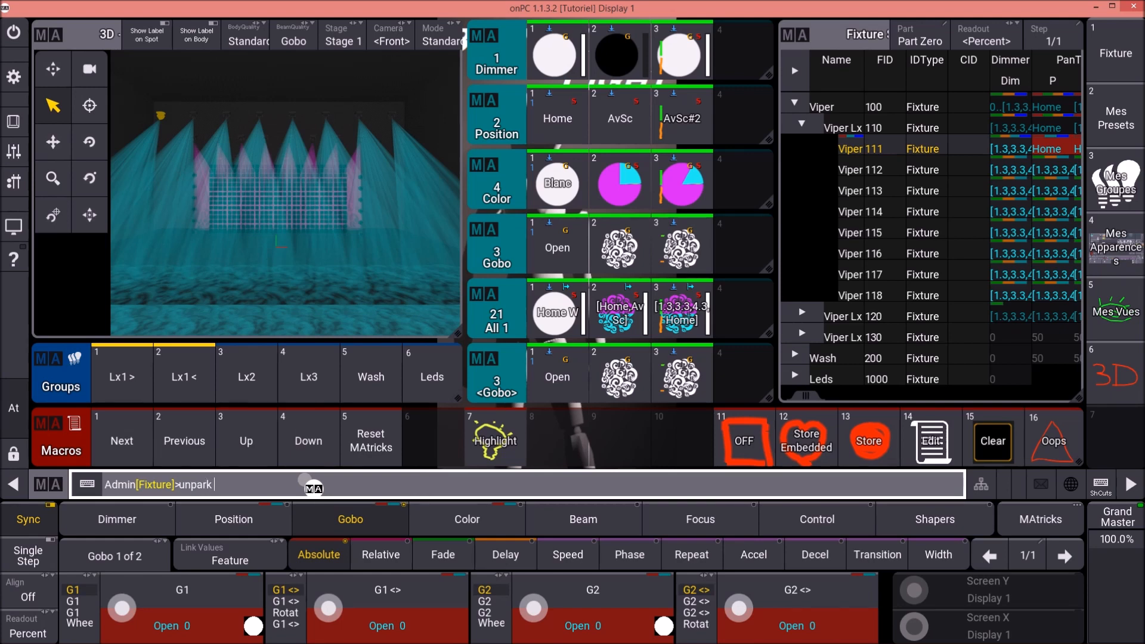
key(Return)
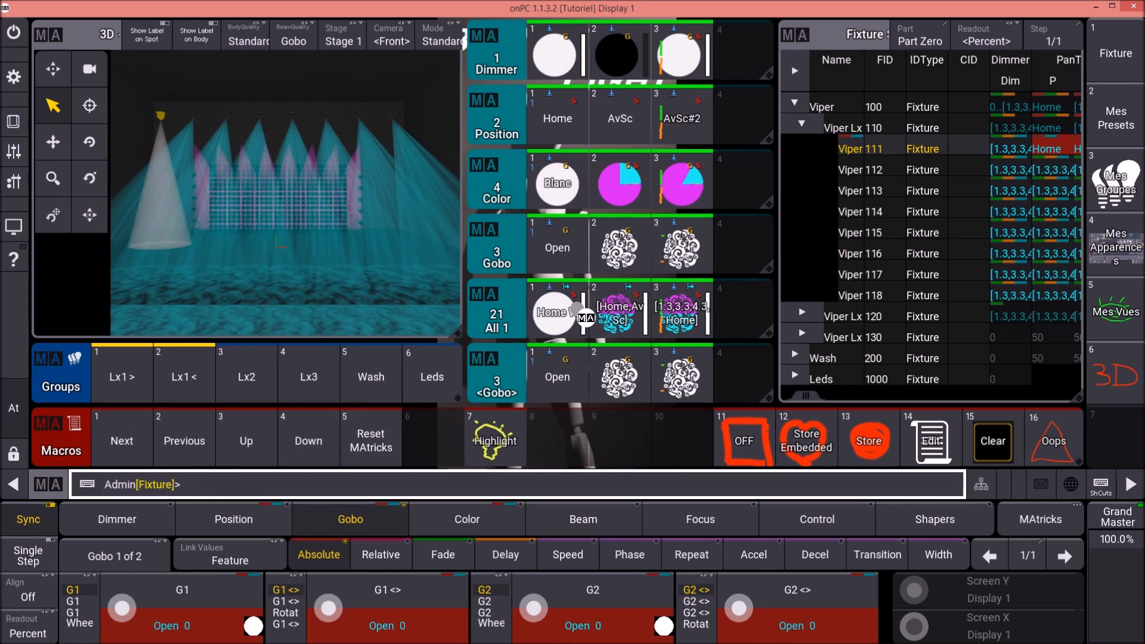
click(992, 440)
click(993, 440)
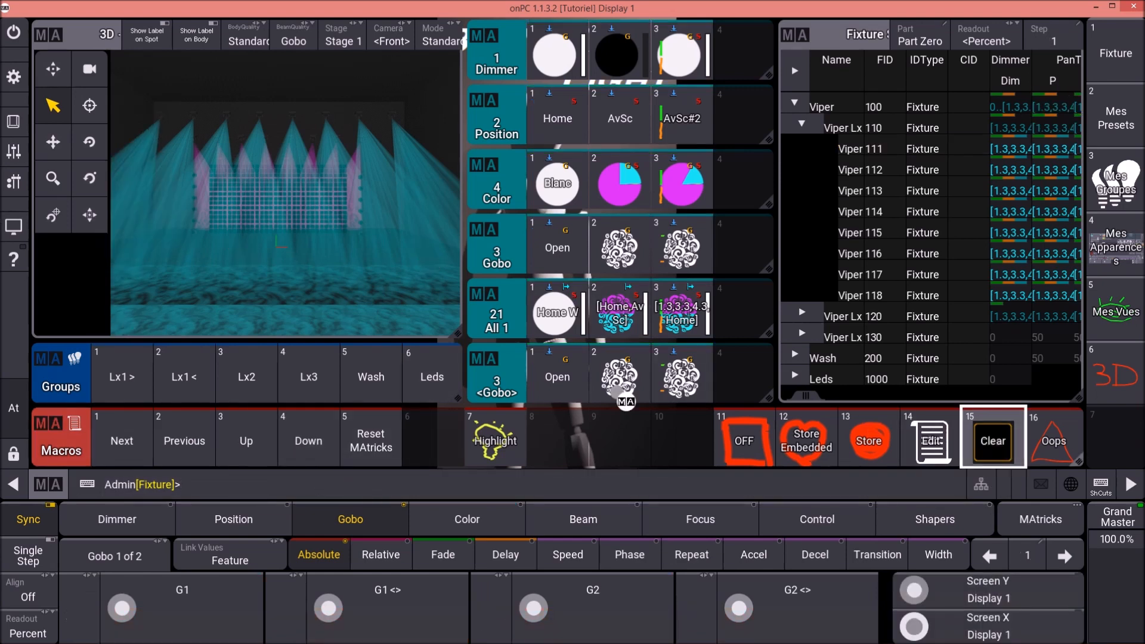
Step: Select Viper fixture 111 and park its position
click(882, 149)
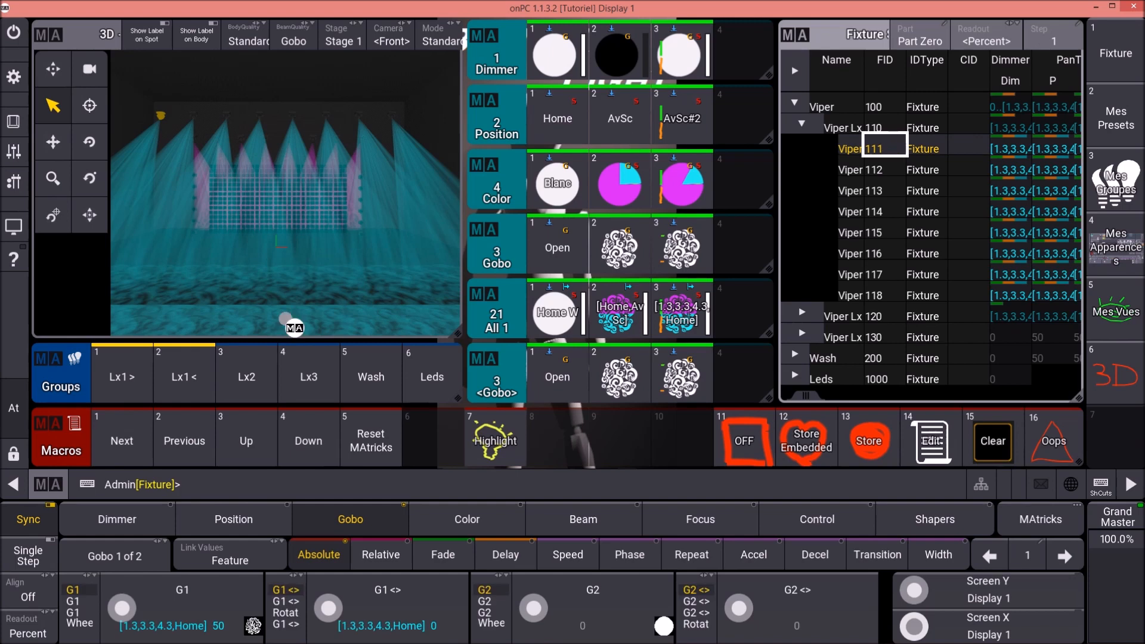
click(251, 486)
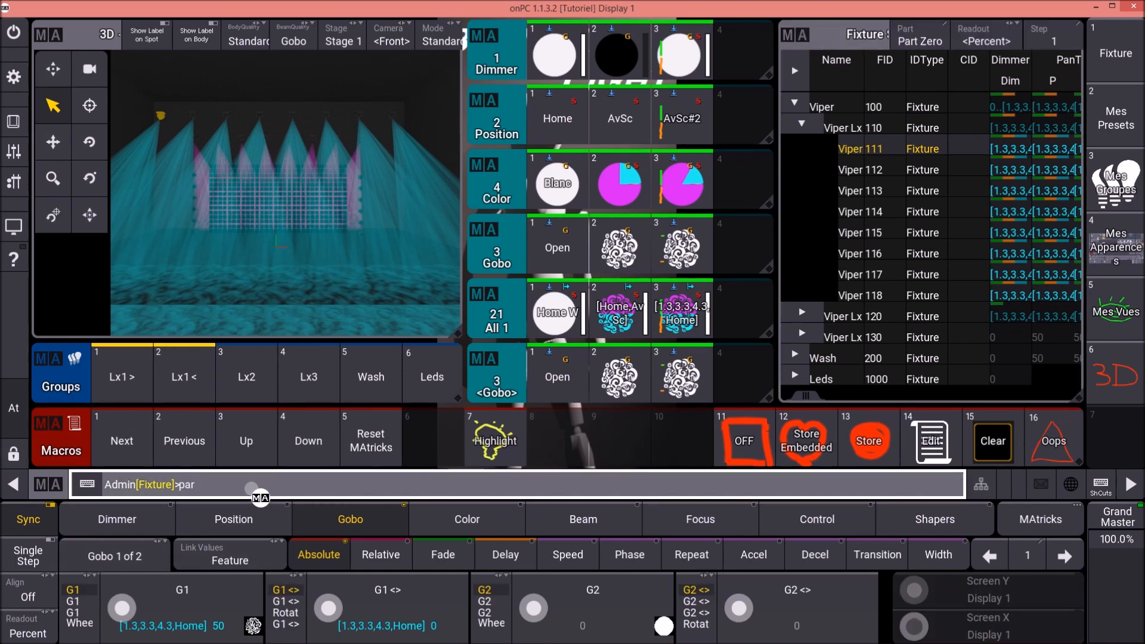
text(park)
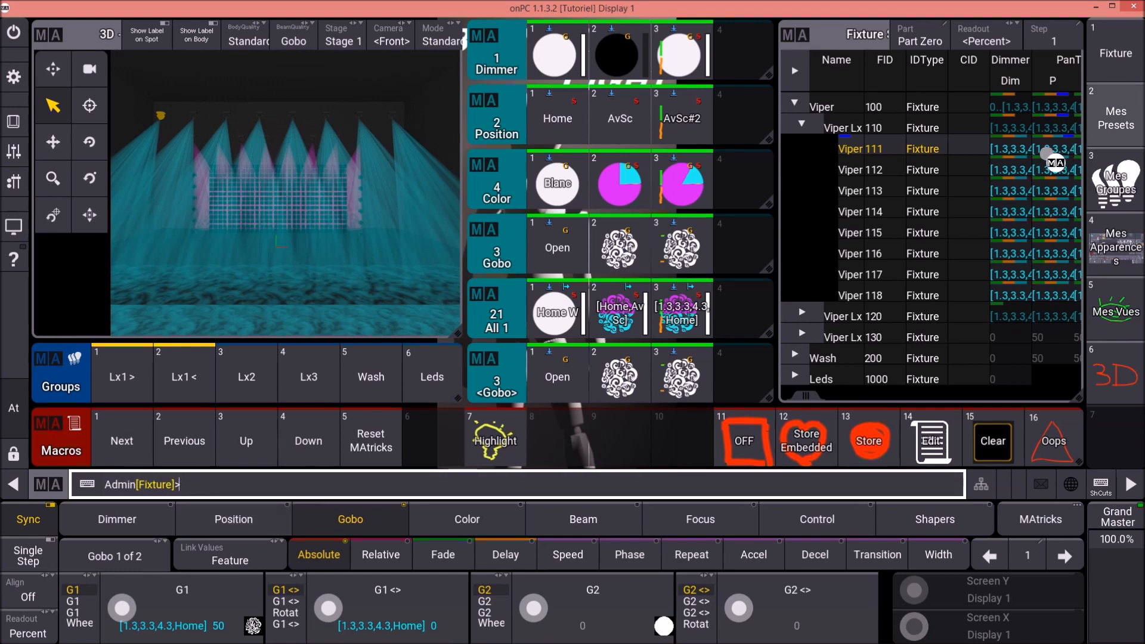
Step: Apply the Home position, Blanc color and Open gobo presets to the parked fixture 111
click(561, 131)
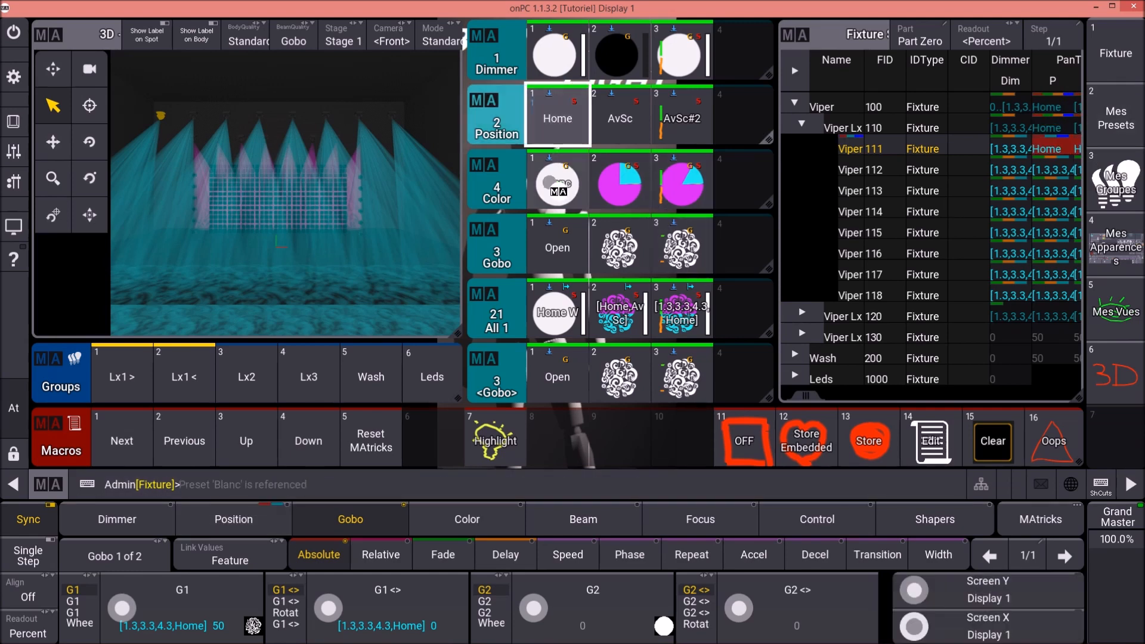
click(563, 249)
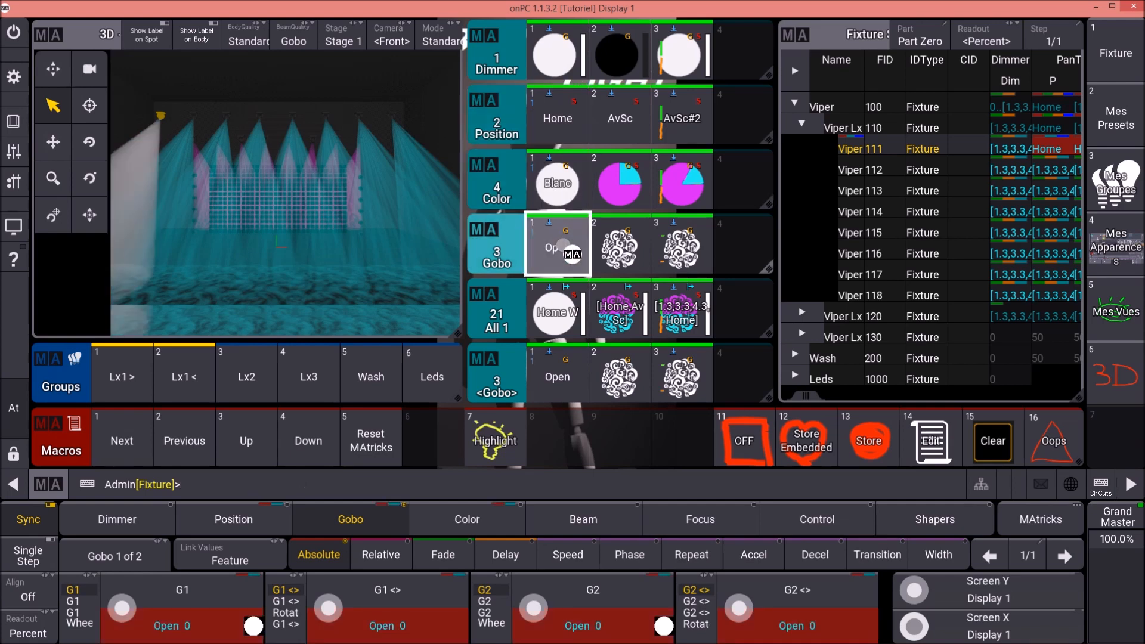
click(566, 119)
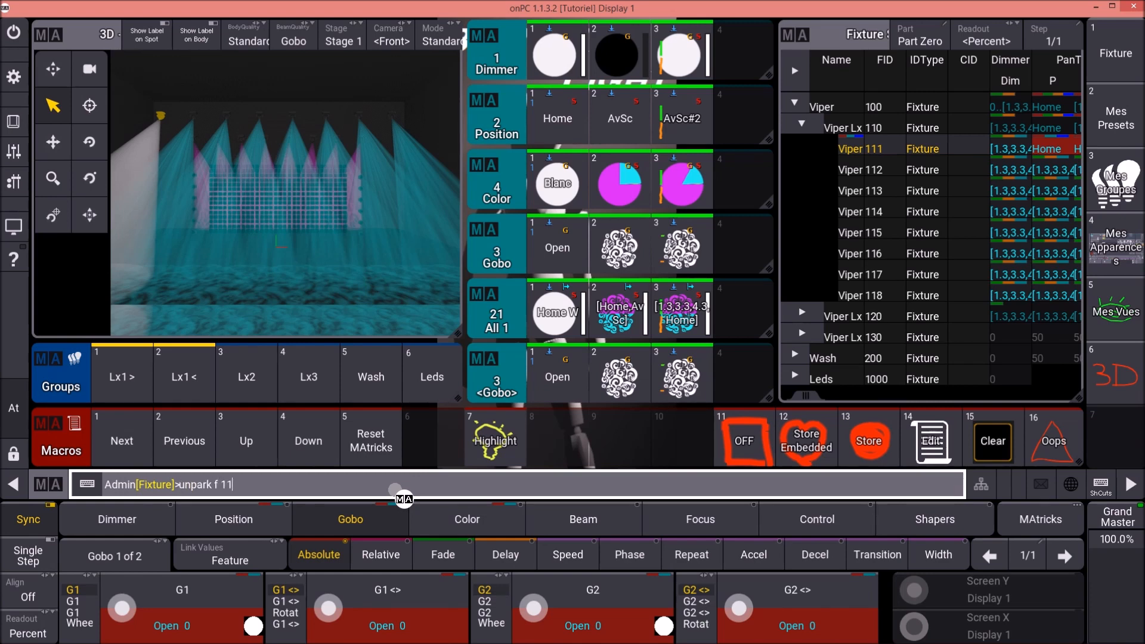
Step: Release fixture 111 with an unpark command, and clear its selection and programmer values
key(Return)
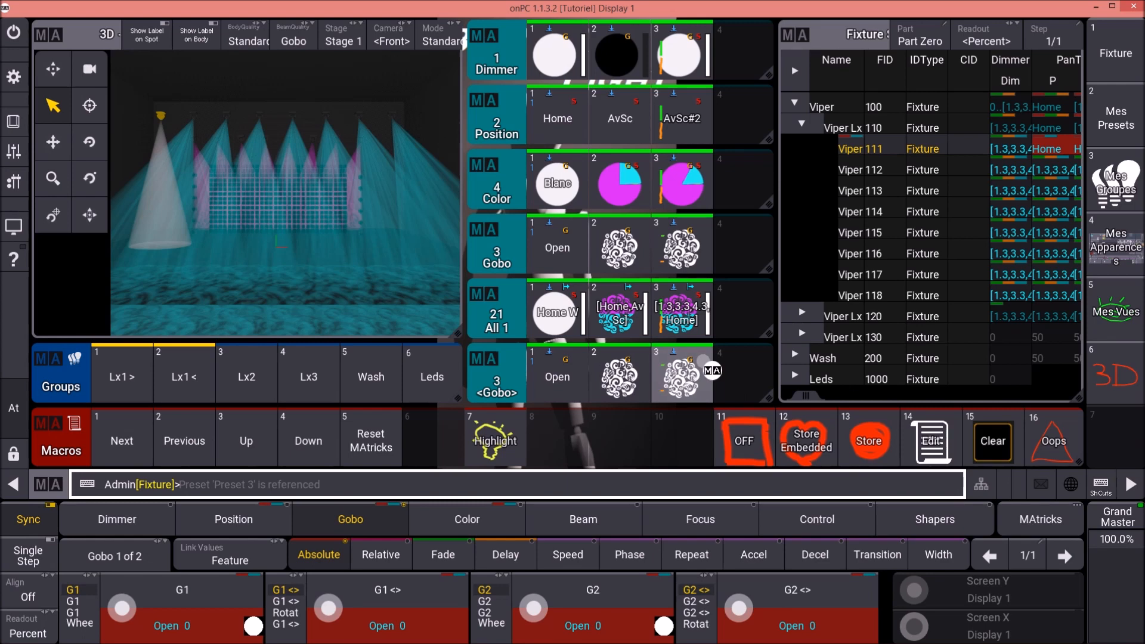
click(986, 435)
click(982, 427)
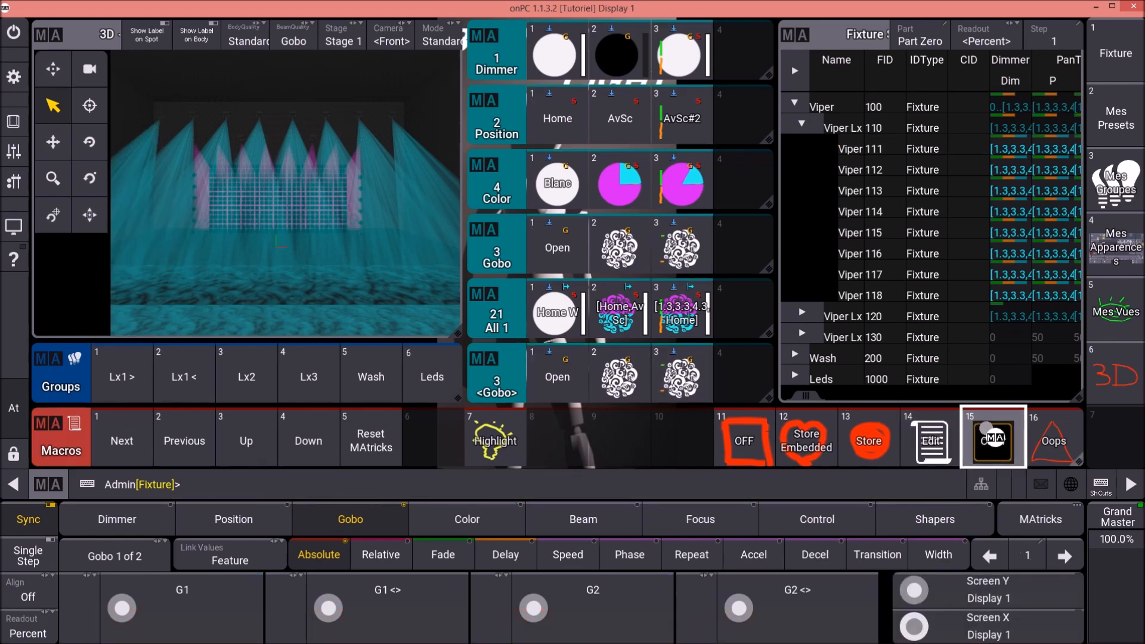
click(119, 461)
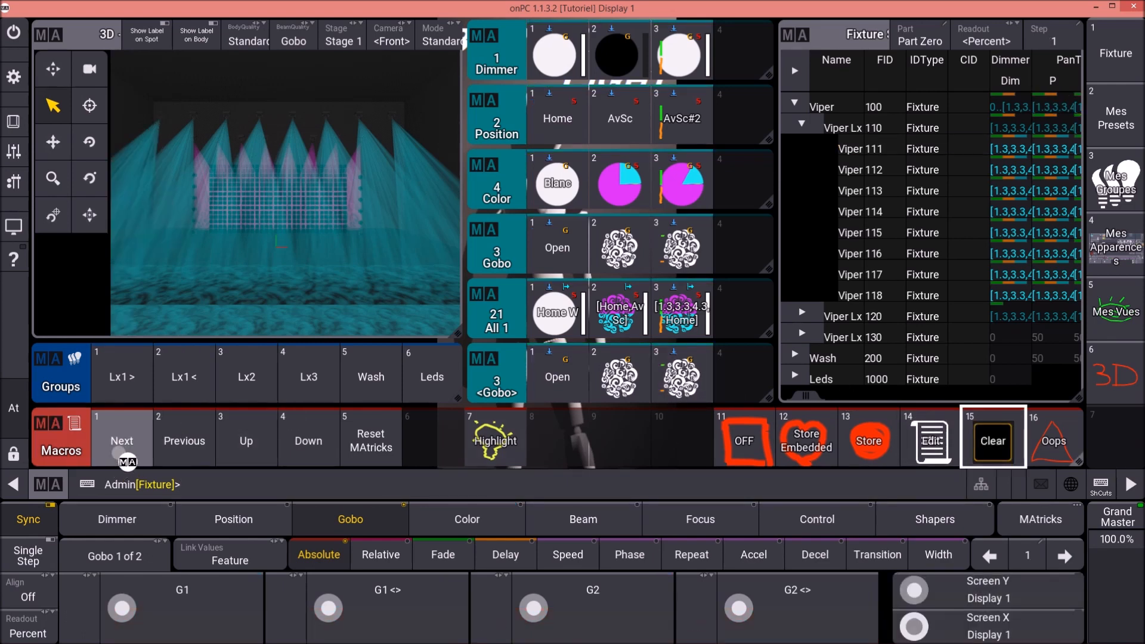
click(233, 459)
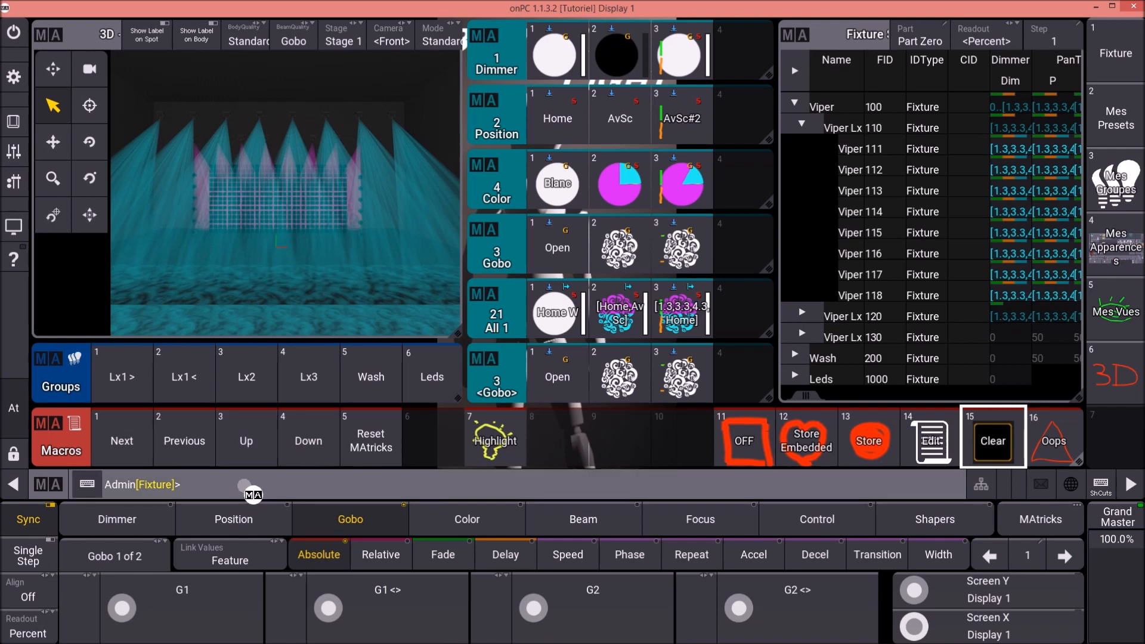
Step: Enable Lock Position in the Layout 1 view settings and try to pan the layout view
click(309, 441)
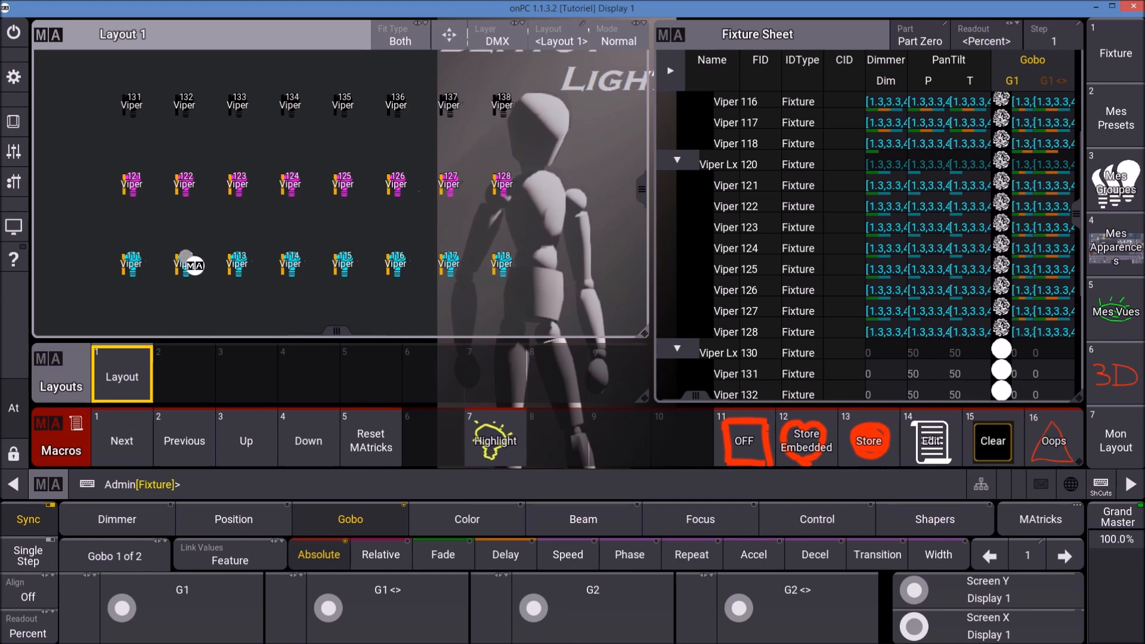
click(51, 34)
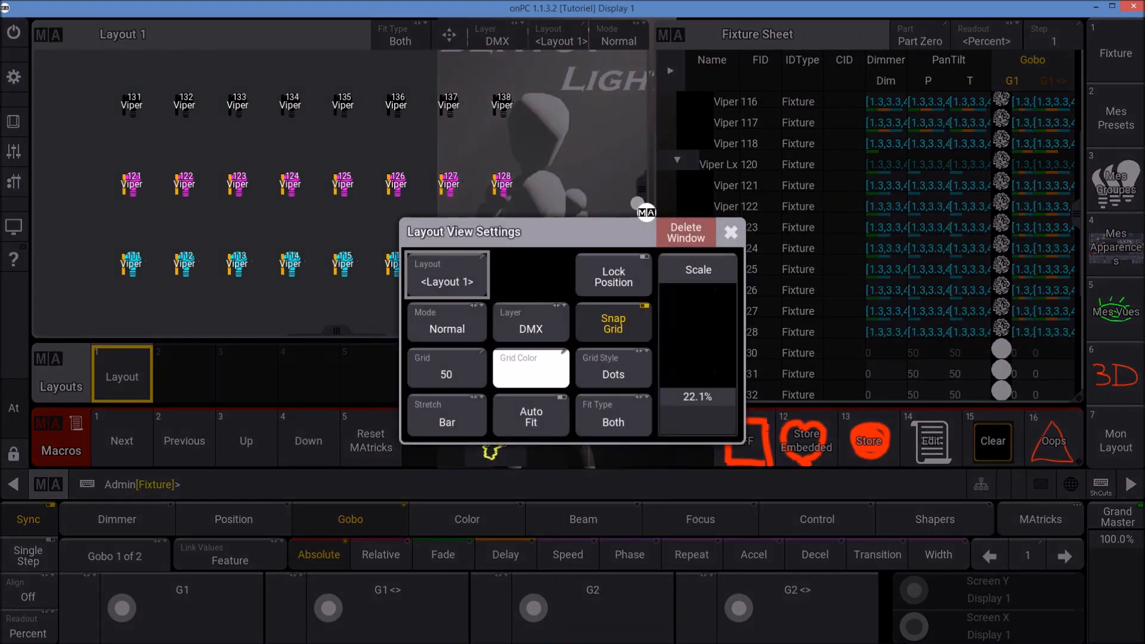
click(730, 233)
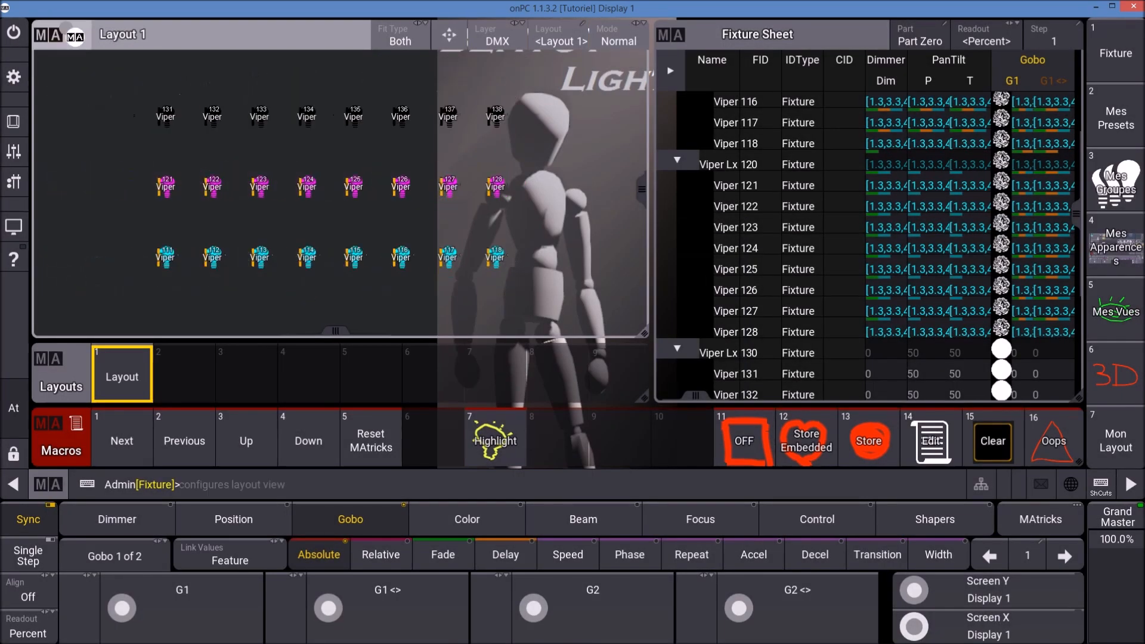
click(51, 34)
click(629, 272)
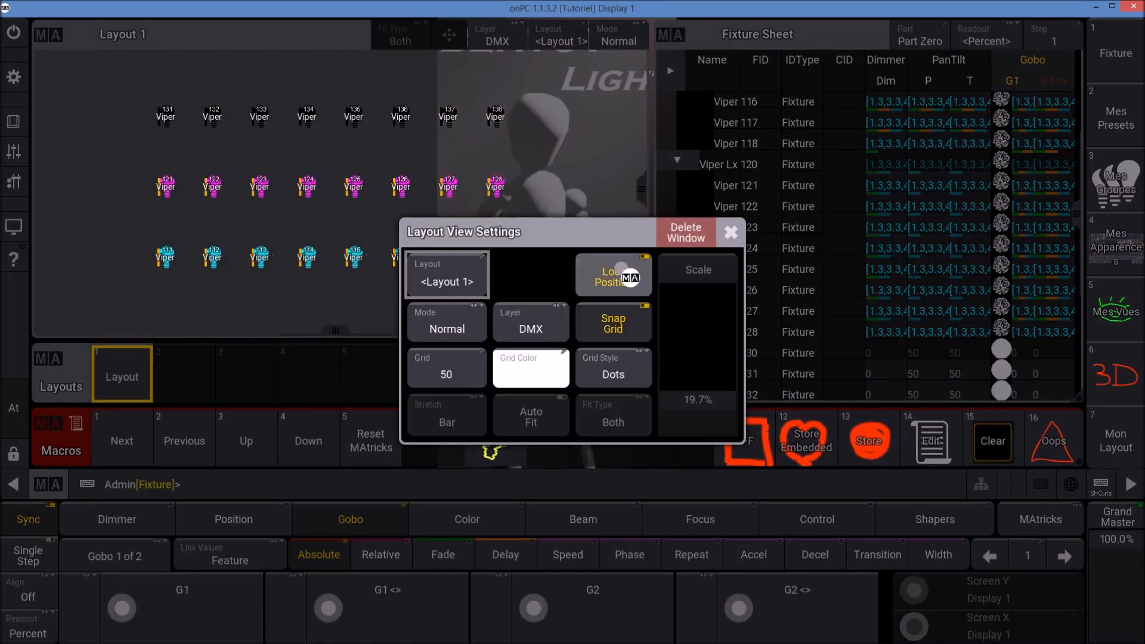
click(732, 233)
drag(433, 63, 359, 149)
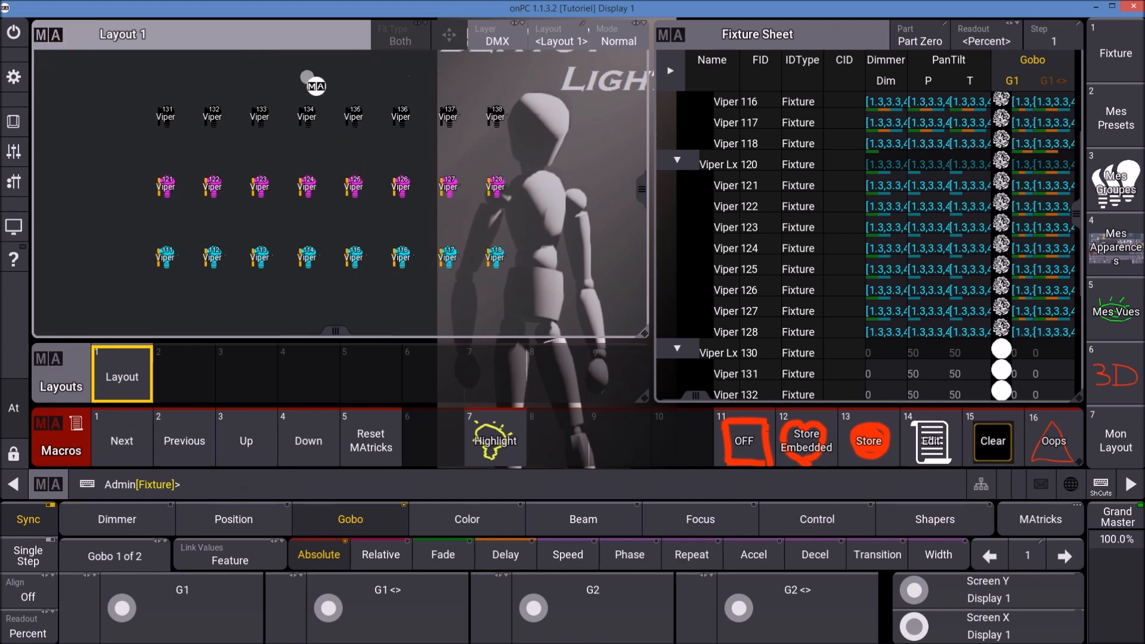
Step: Lock Layout 1 against editing in its layout editor and return to the layout view
click(125, 374)
click(127, 370)
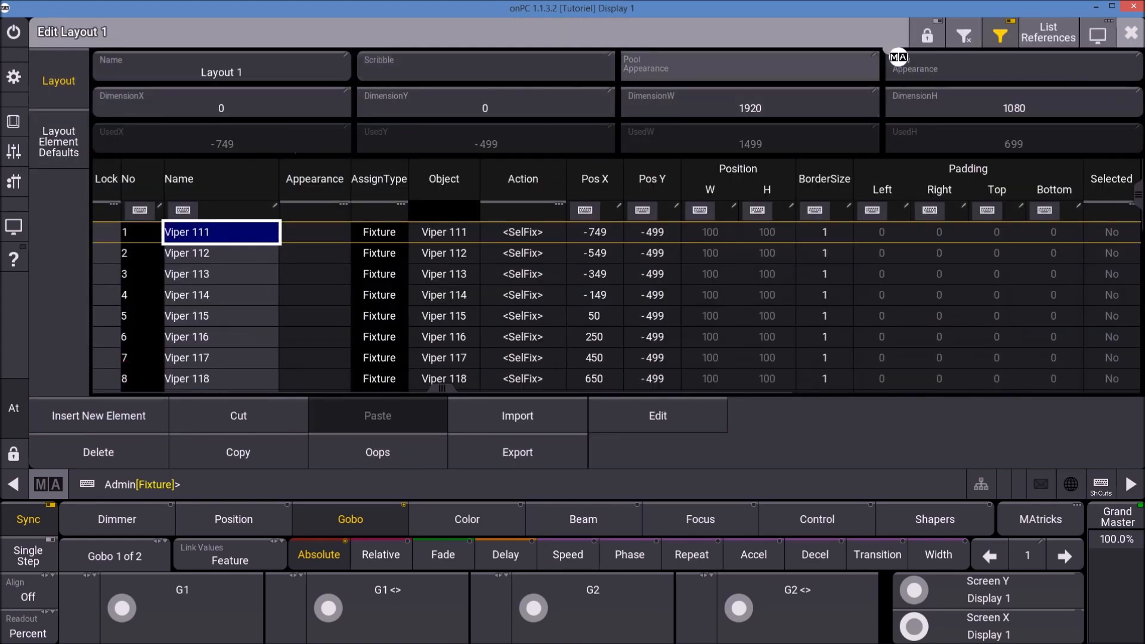
click(934, 41)
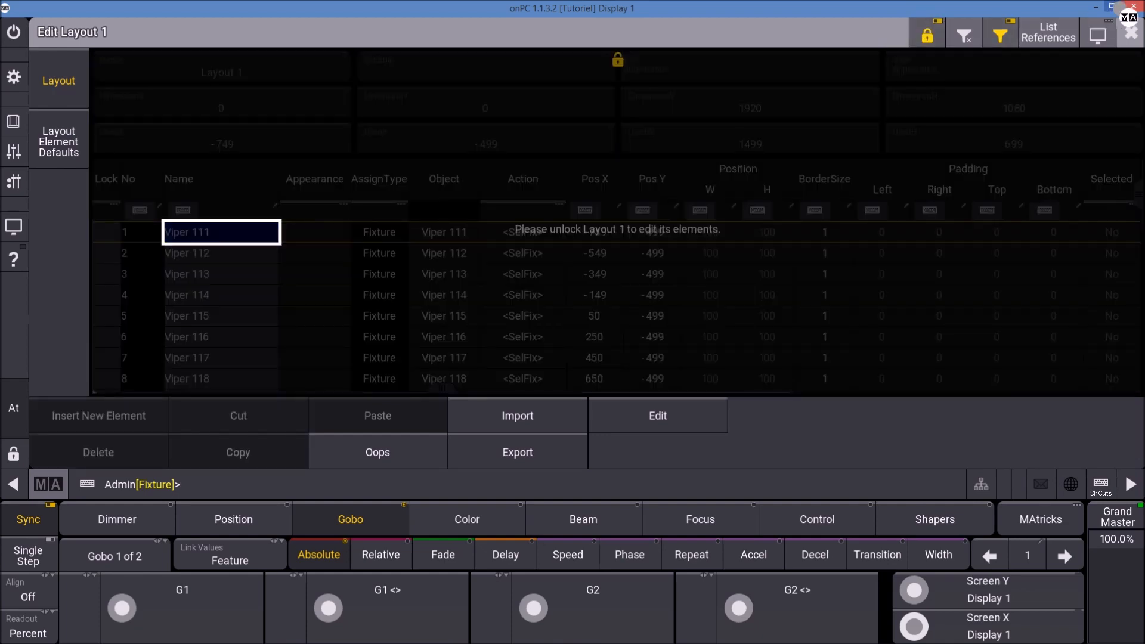
click(1131, 33)
mouse_move(641, 185)
mouse_down()
mouse_move(650, 190)
mouse_move(621, 194)
mouse_up()
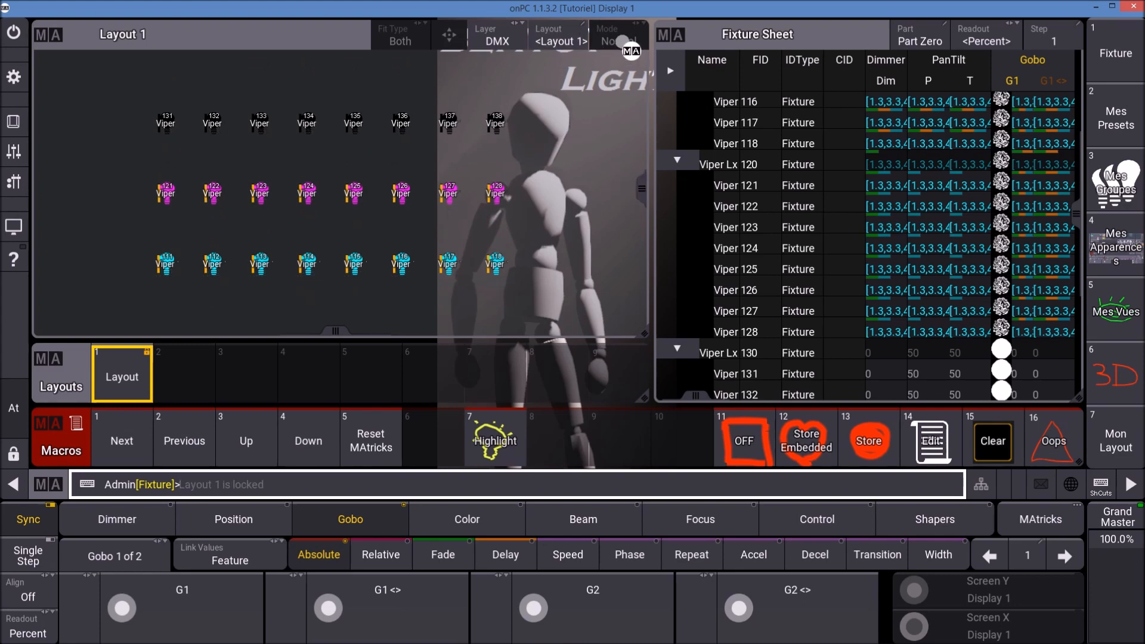
Step: Unlock Layout 1 in its layout editor and switch the layout view to Setup mode
click(129, 369)
right_click(127, 366)
click(929, 30)
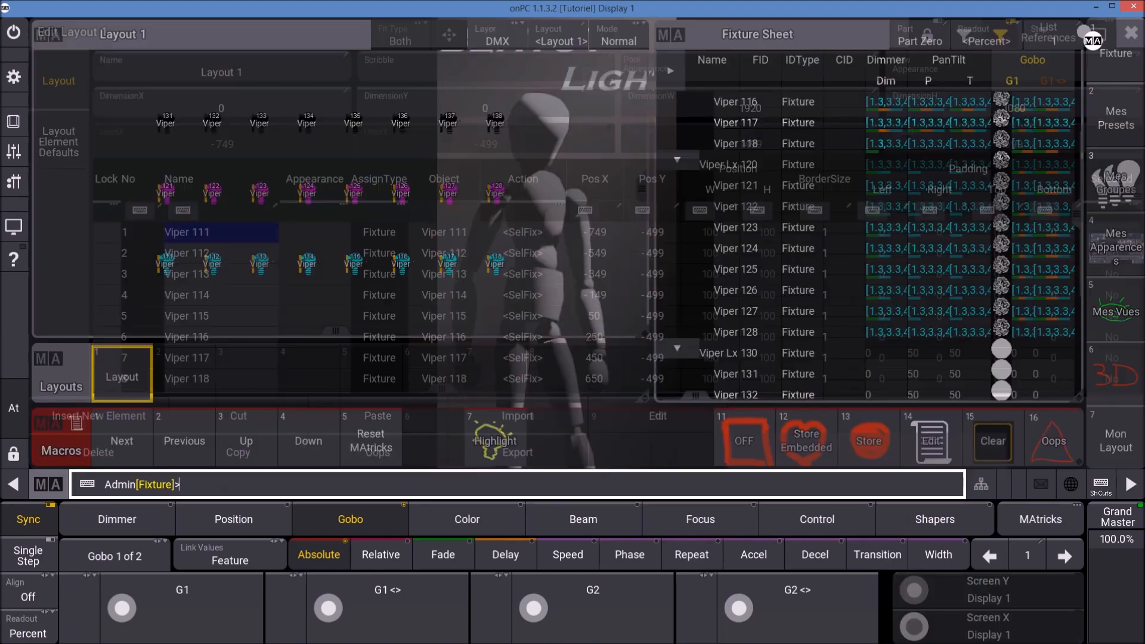
click(1131, 33)
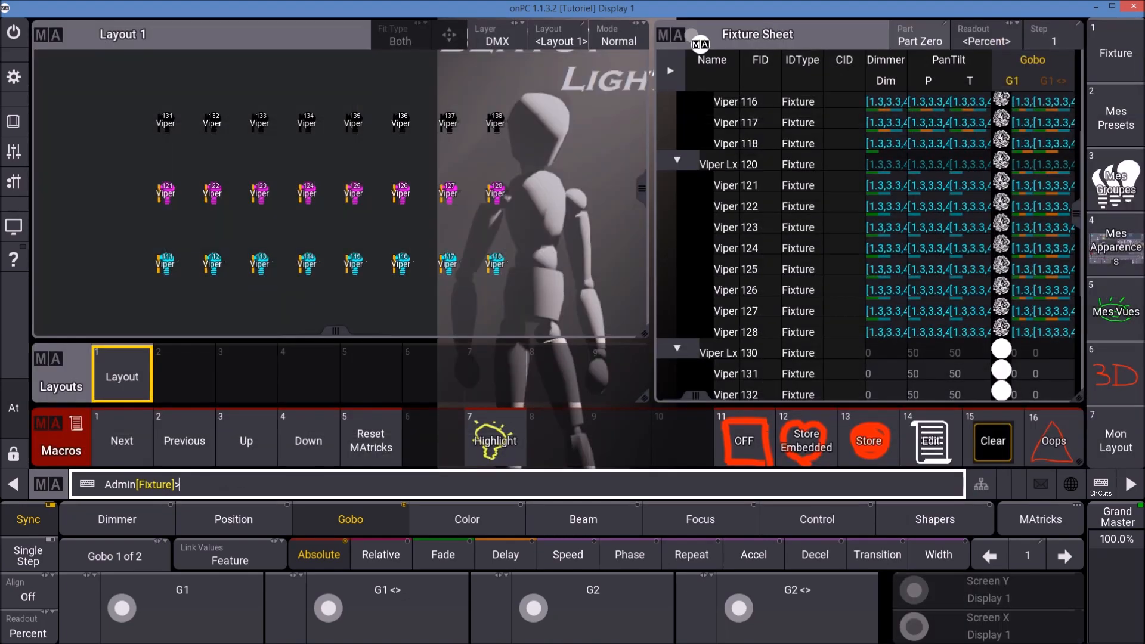
click(638, 41)
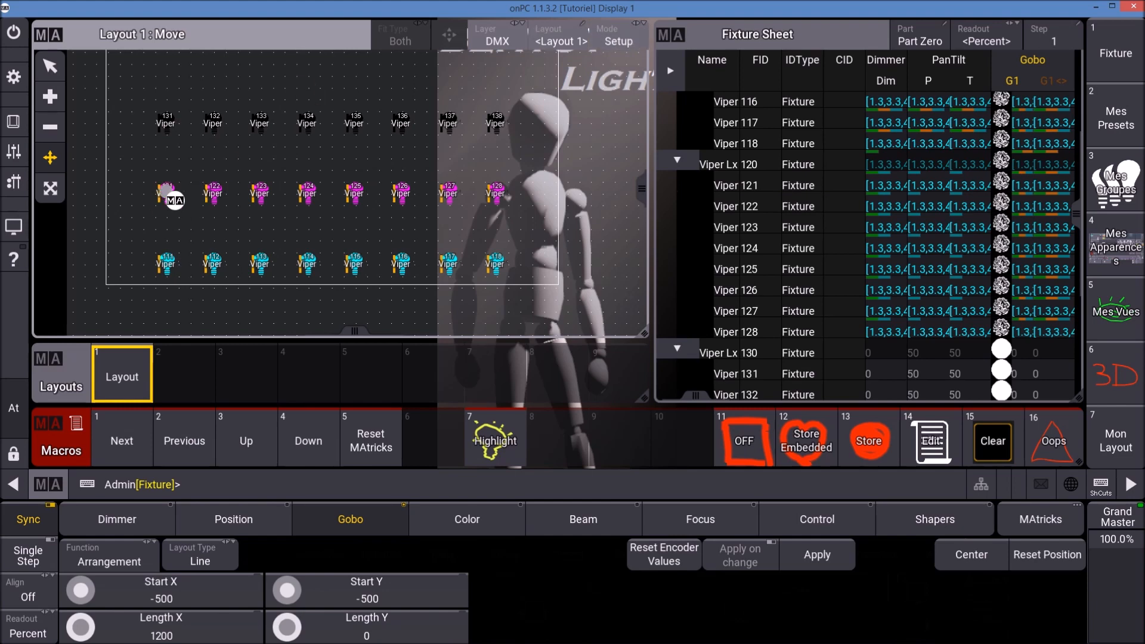
Step: Select the Viper 121, 122 and 123 elements one at a time in Layout 1
drag(172, 201, 243, 208)
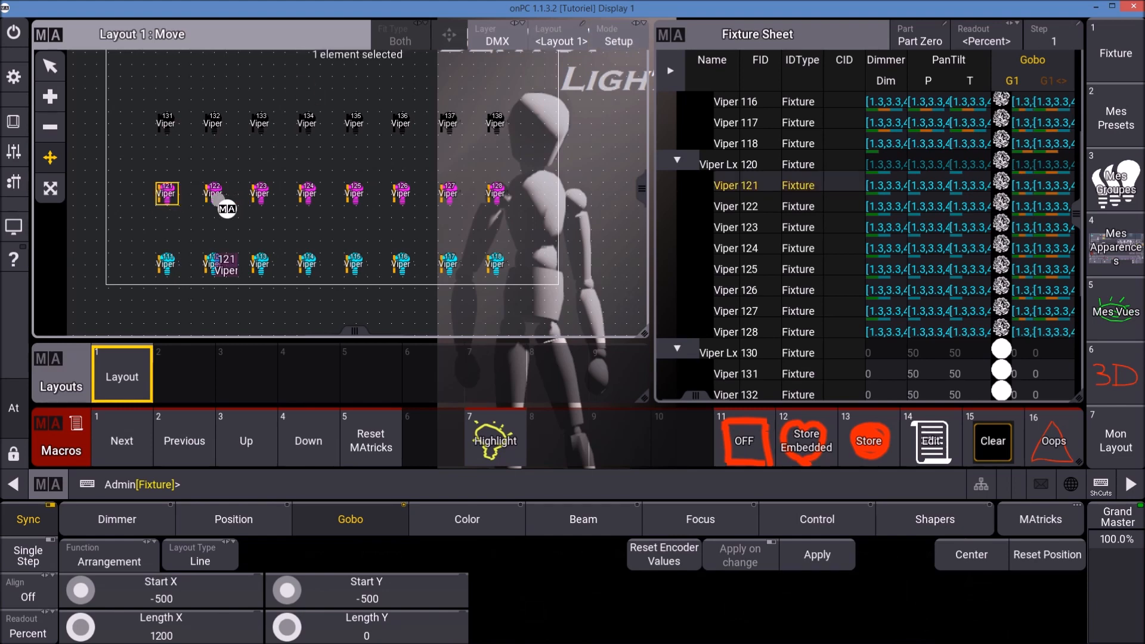
click(220, 195)
click(262, 192)
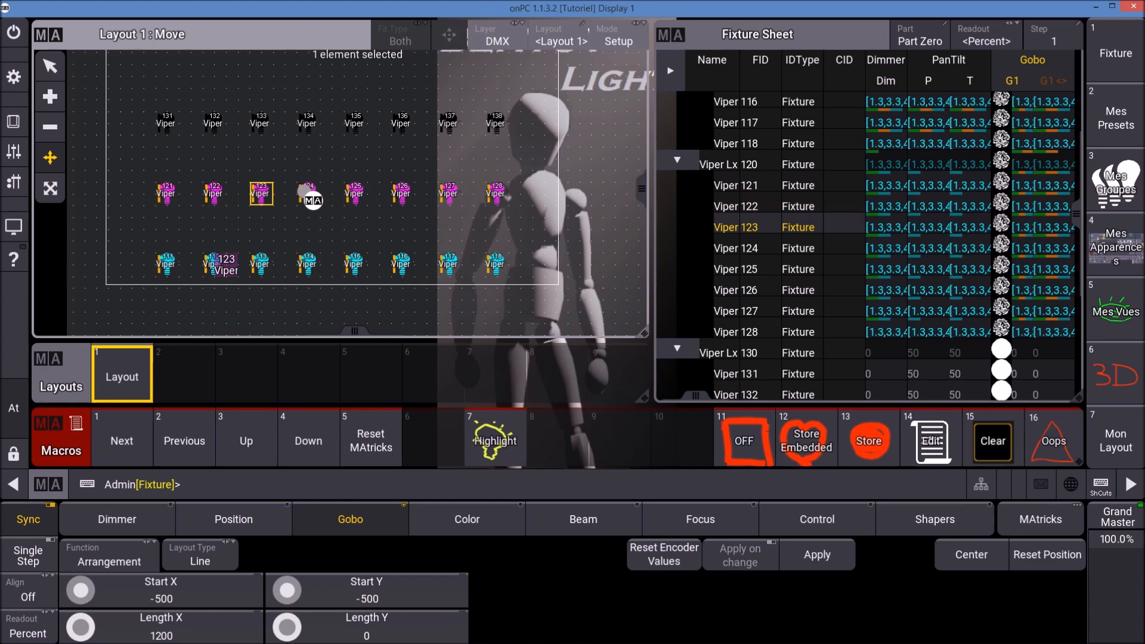
Step: Select the Viper 121, 122, 123, 124 and 126 elements together as a multiple selection in Layout 1
click(166, 194)
ctrl+click(214, 194)
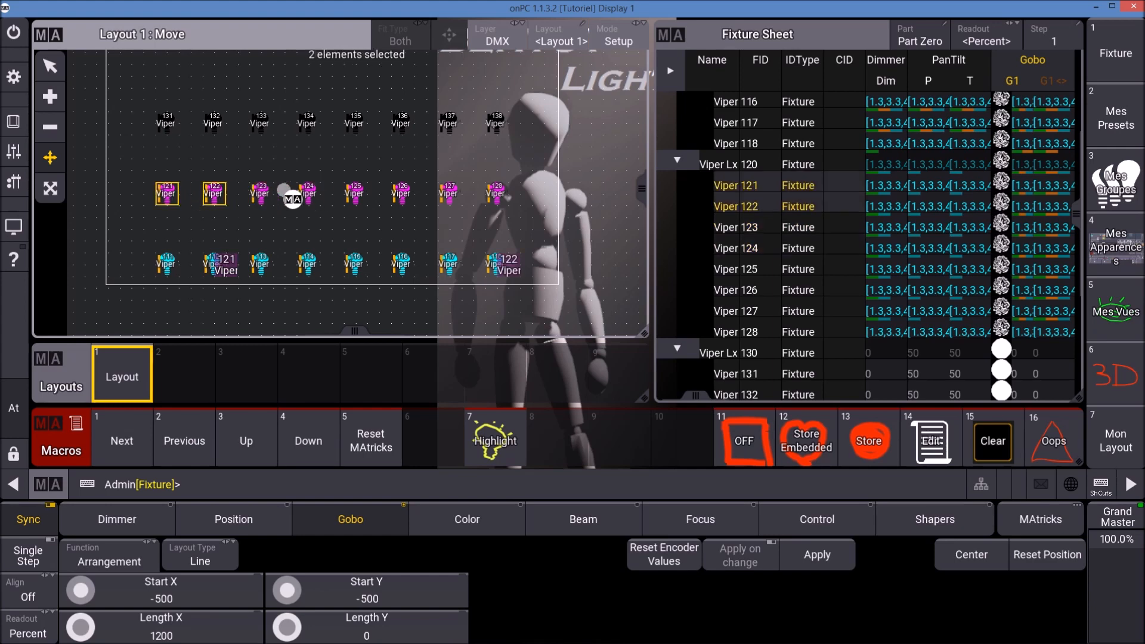
ctrl+click(261, 194)
ctrl+click(307, 193)
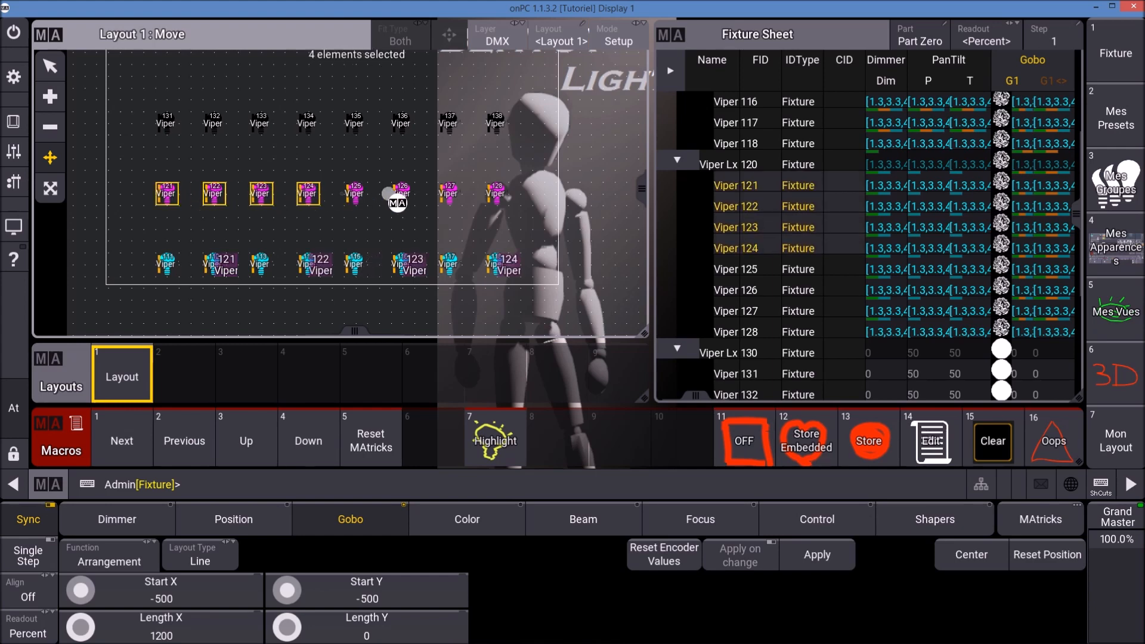
ctrl+click(401, 194)
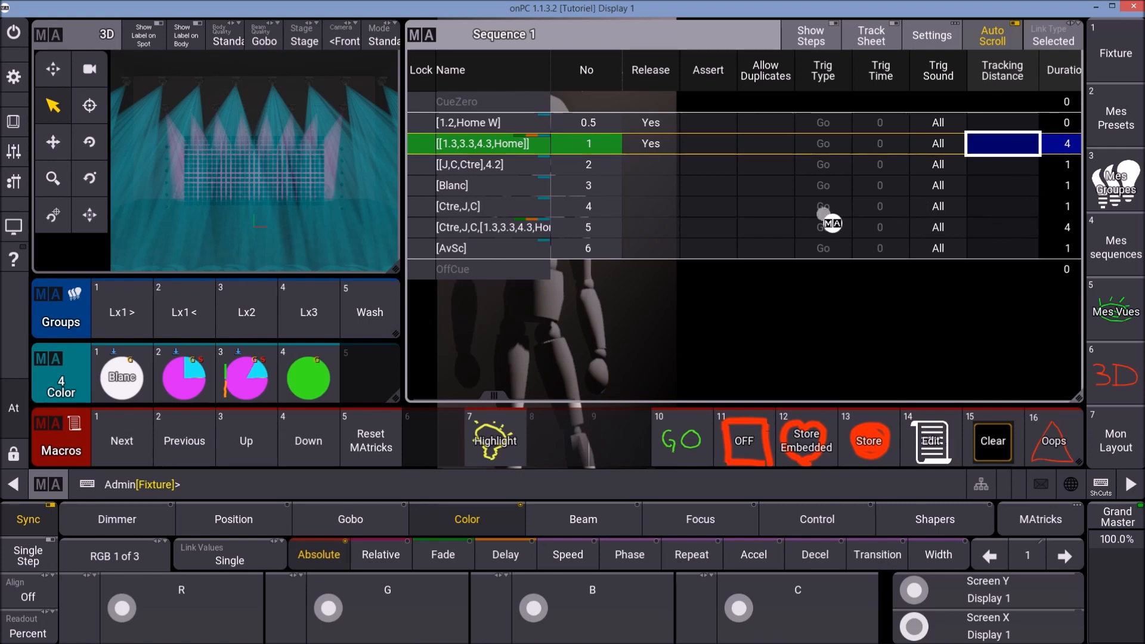
Step: Show the track sheet for Sequence 1 and run the sequence through cues 2 to 6
click(871, 37)
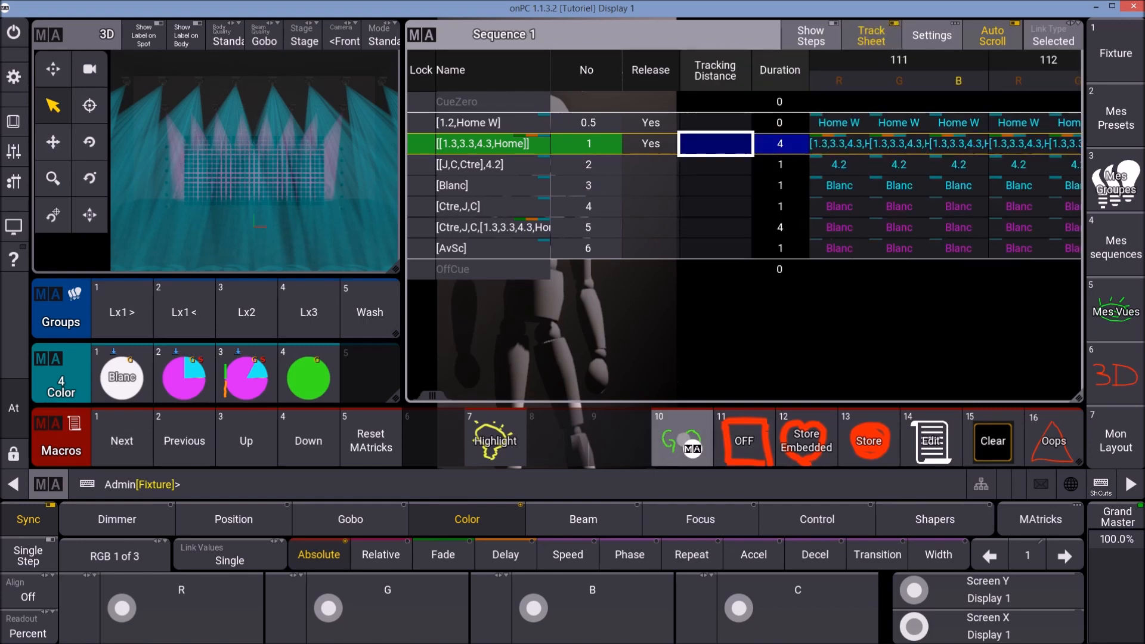
click(674, 444)
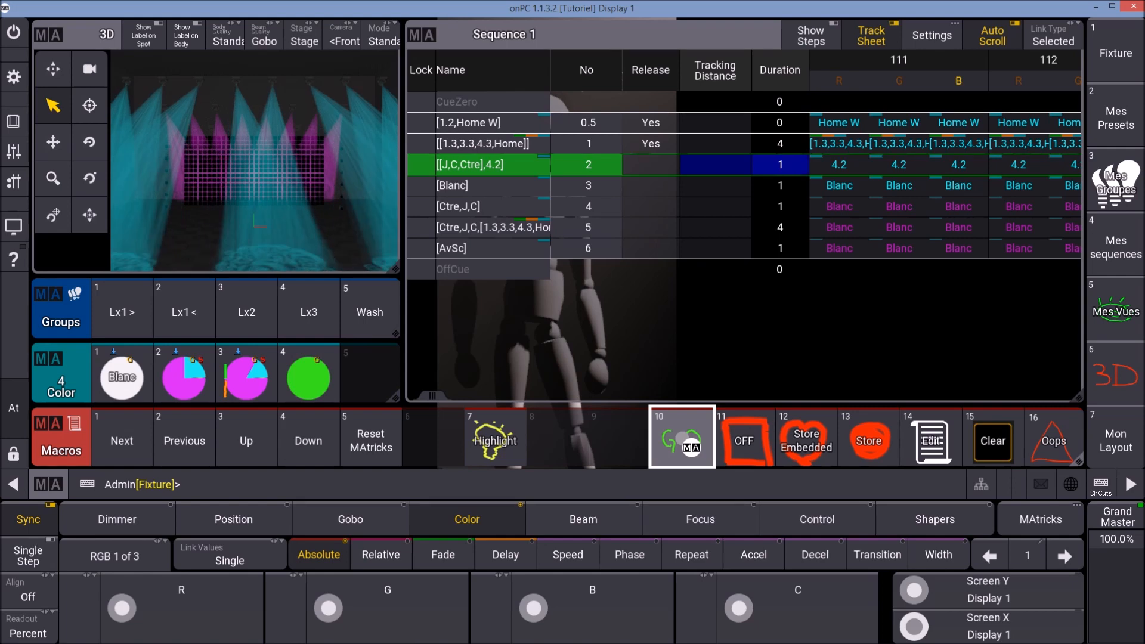
click(681, 441)
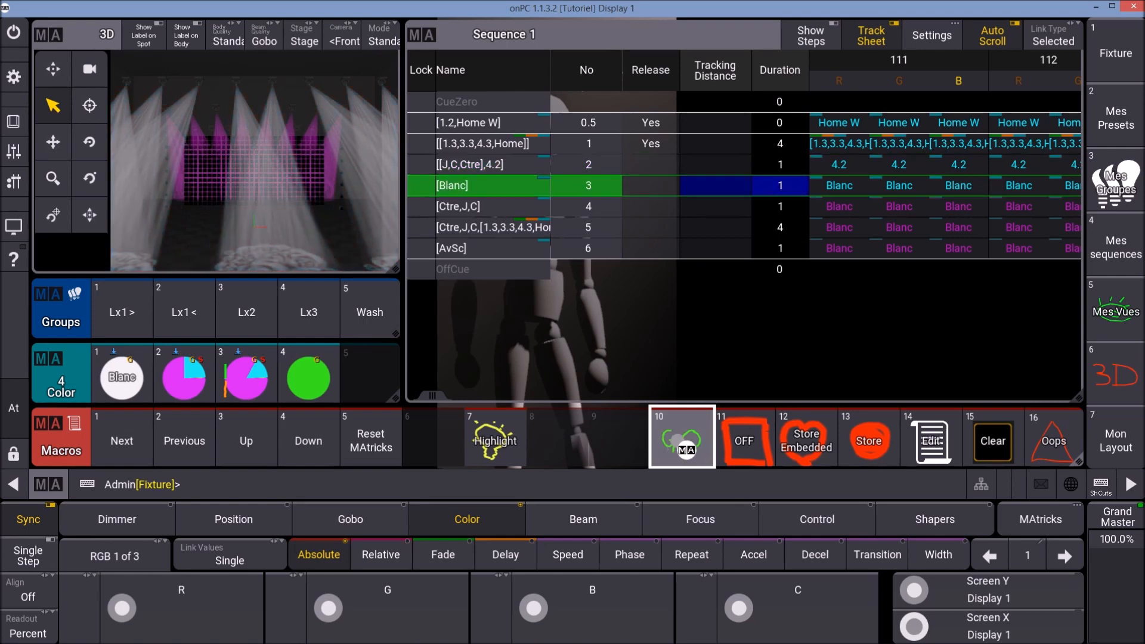
click(681, 445)
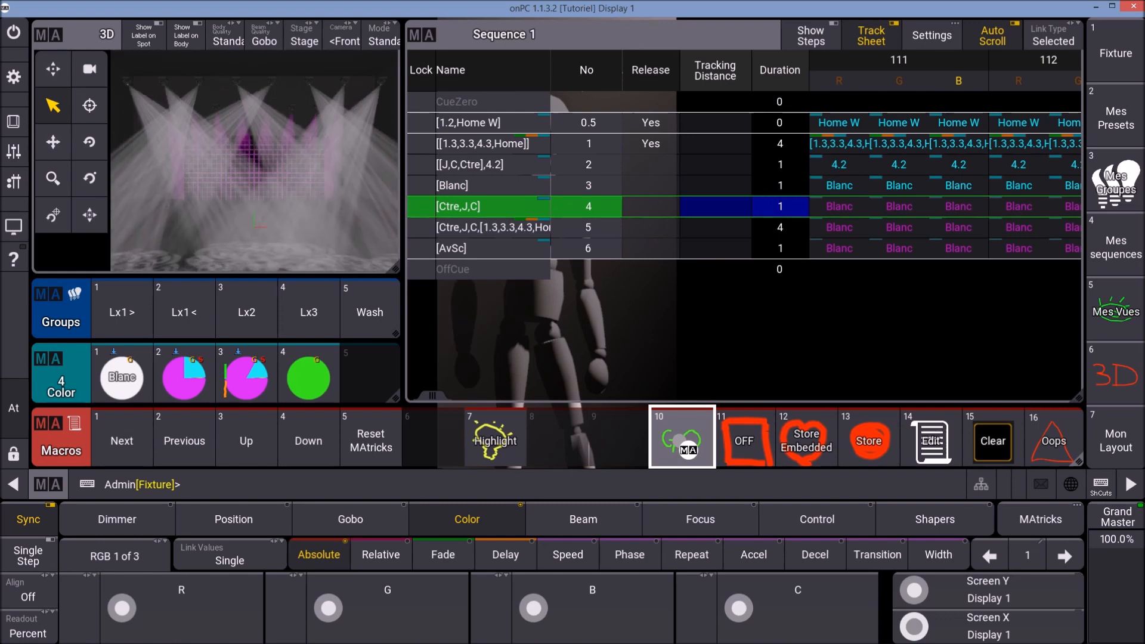
click(681, 442)
click(681, 441)
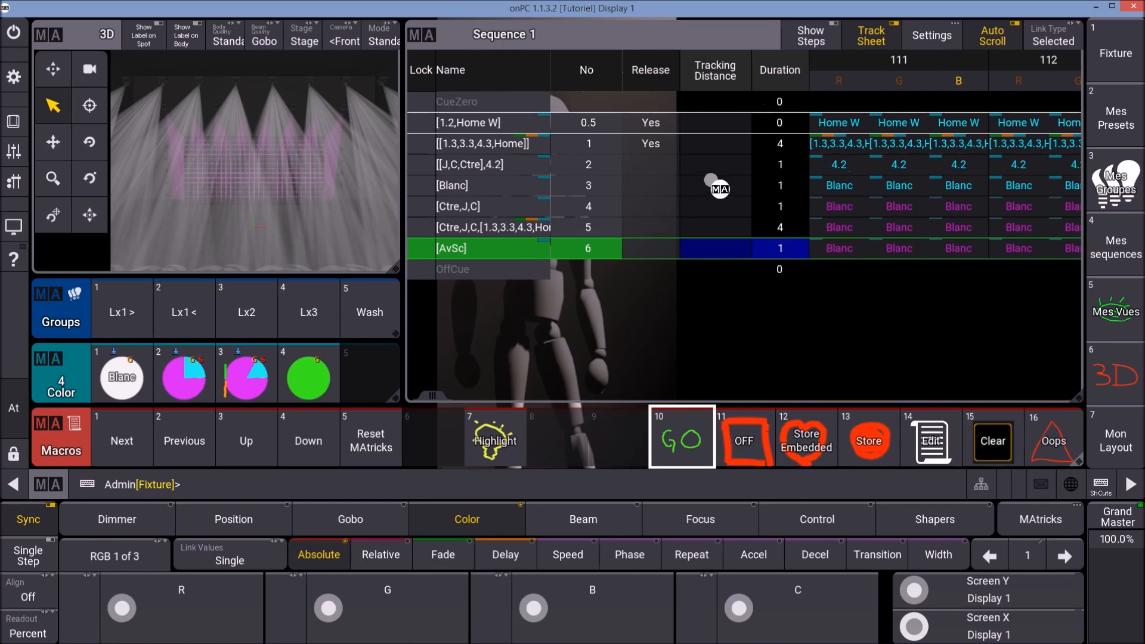
Step: Set the tracking distance of cue 3 (Blanc) in Sequence 1 to Δ+2
click(592, 185)
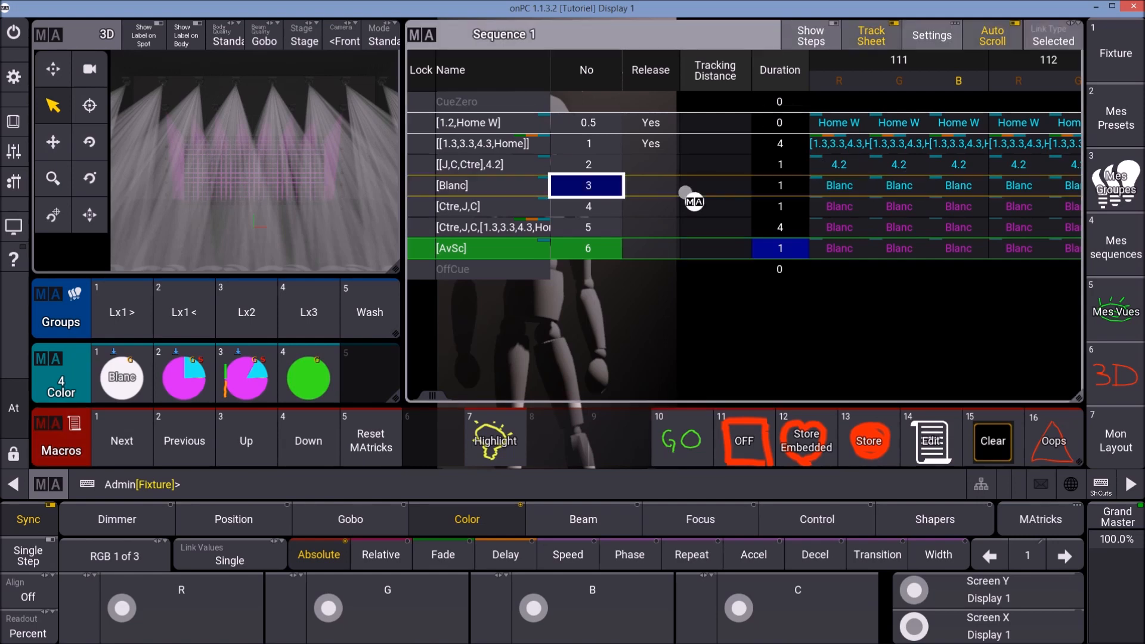
click(707, 188)
click(707, 188)
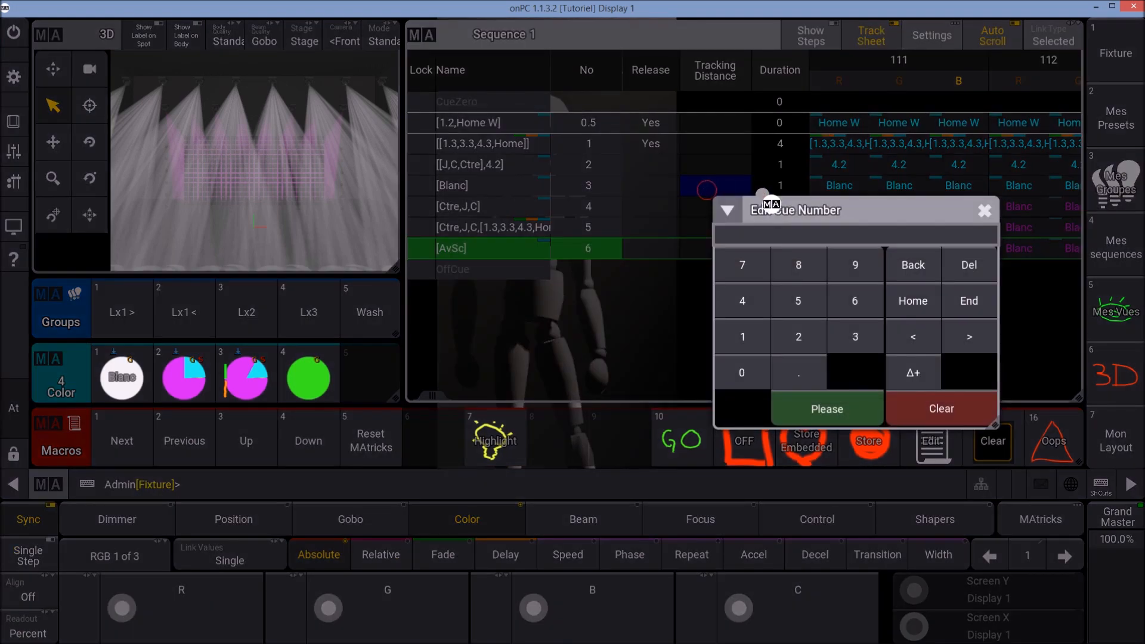
click(911, 374)
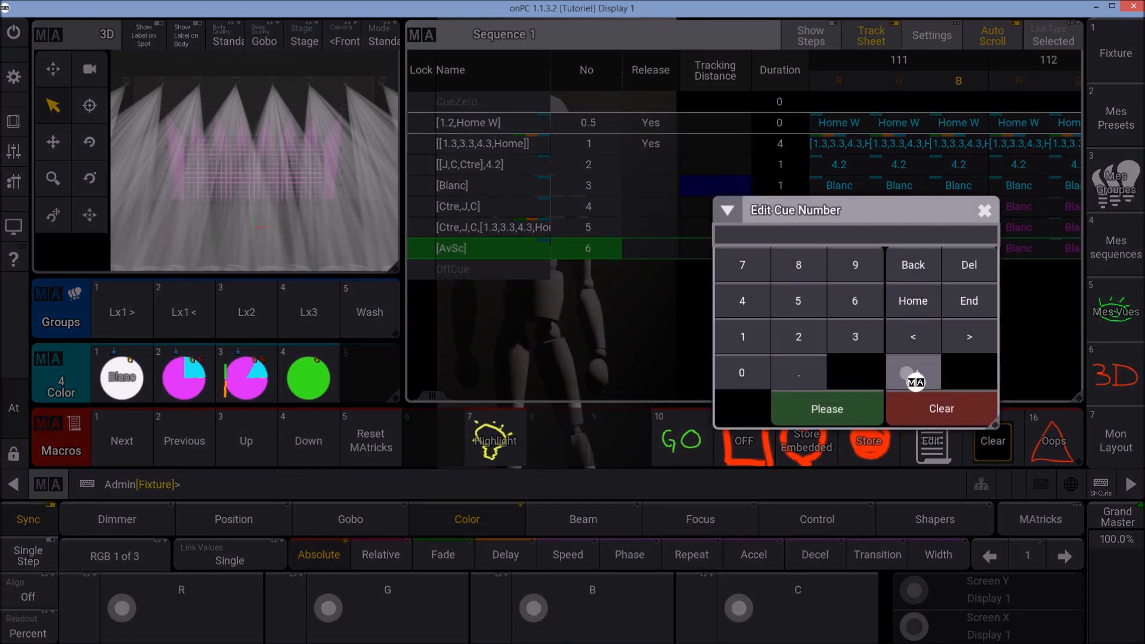
click(802, 337)
click(852, 410)
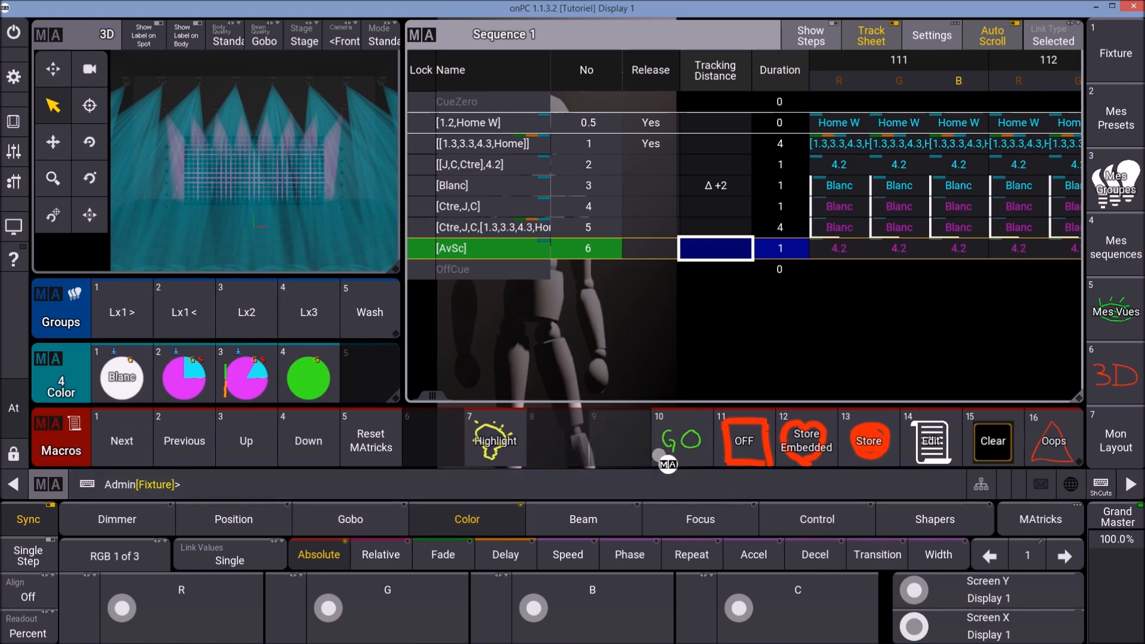
Step: Run Sequence 1 through all its cues again, ending on cue 6, to check the tracking
click(693, 451)
click(693, 452)
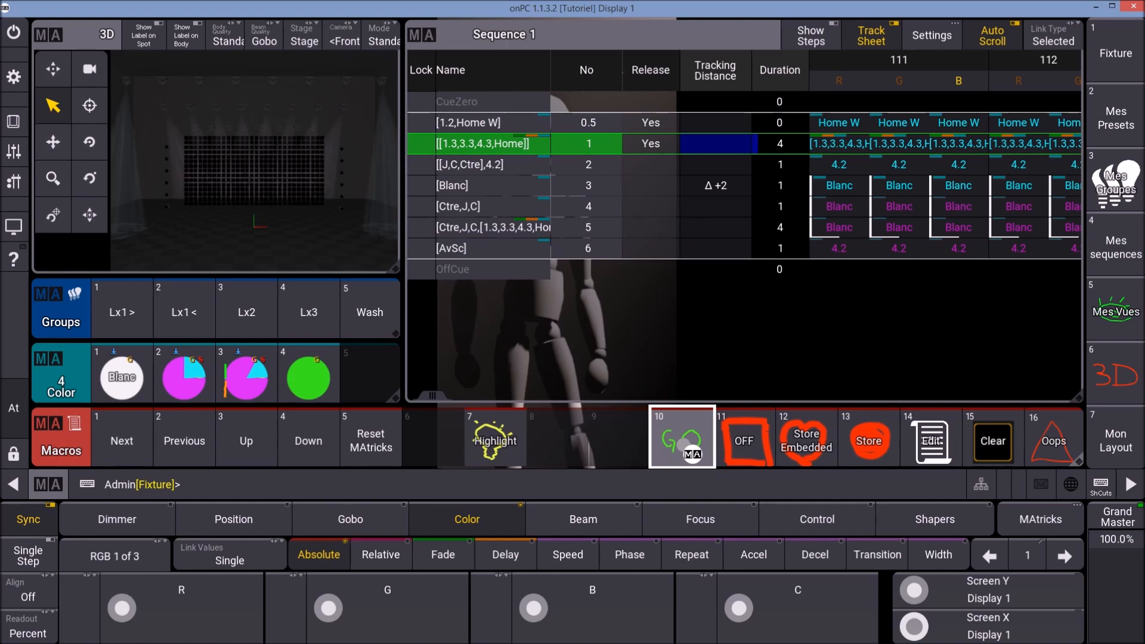
click(693, 451)
click(693, 451)
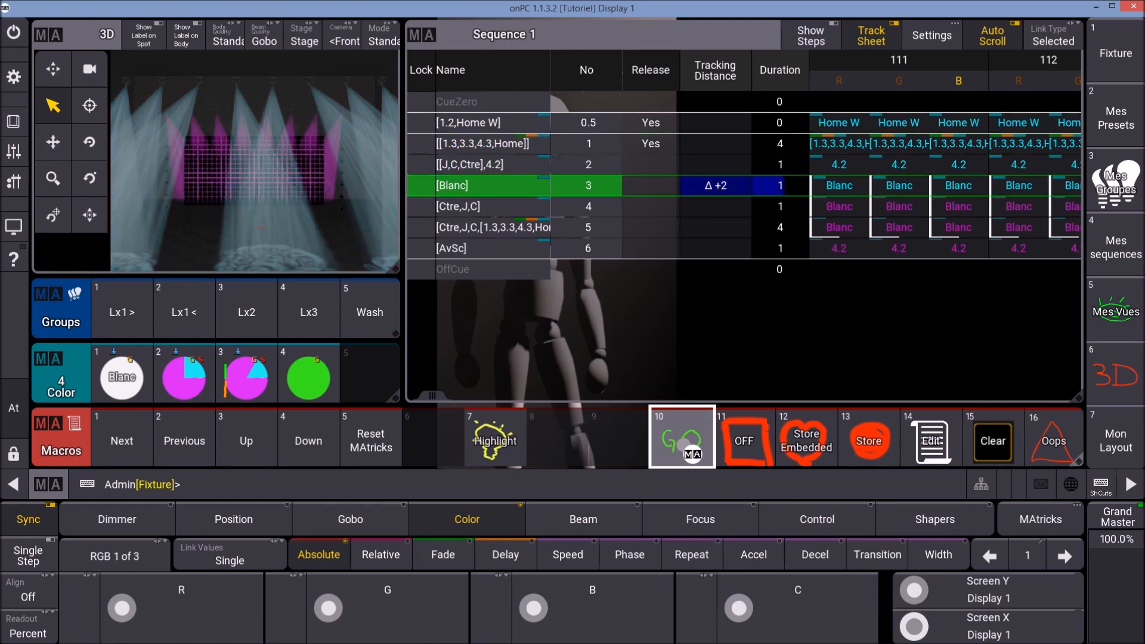
click(693, 452)
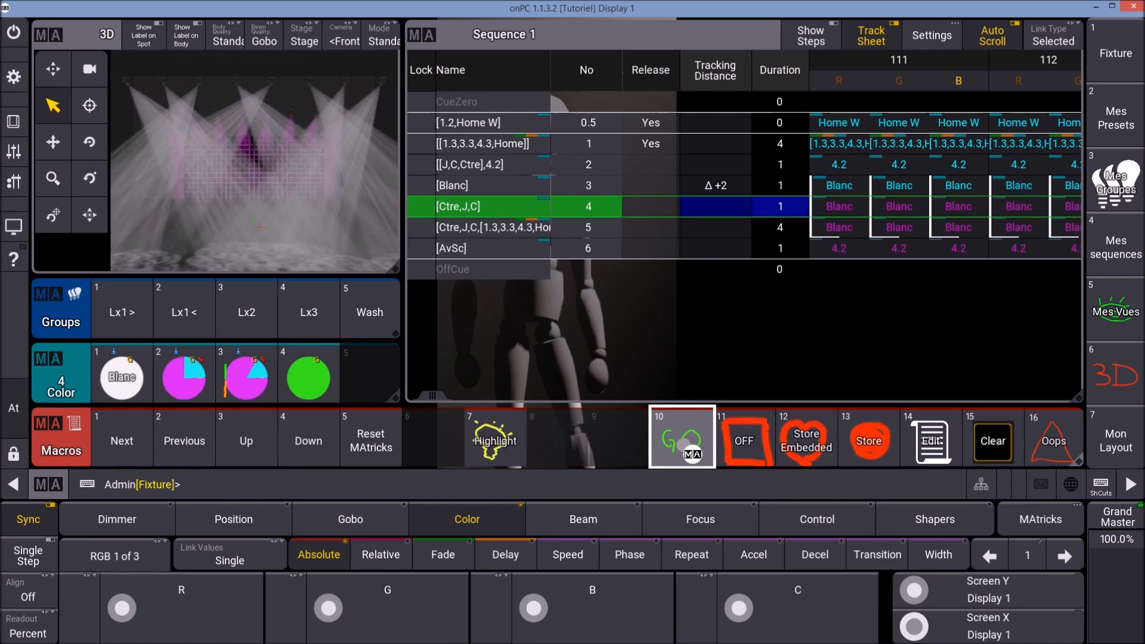
click(693, 452)
click(693, 452)
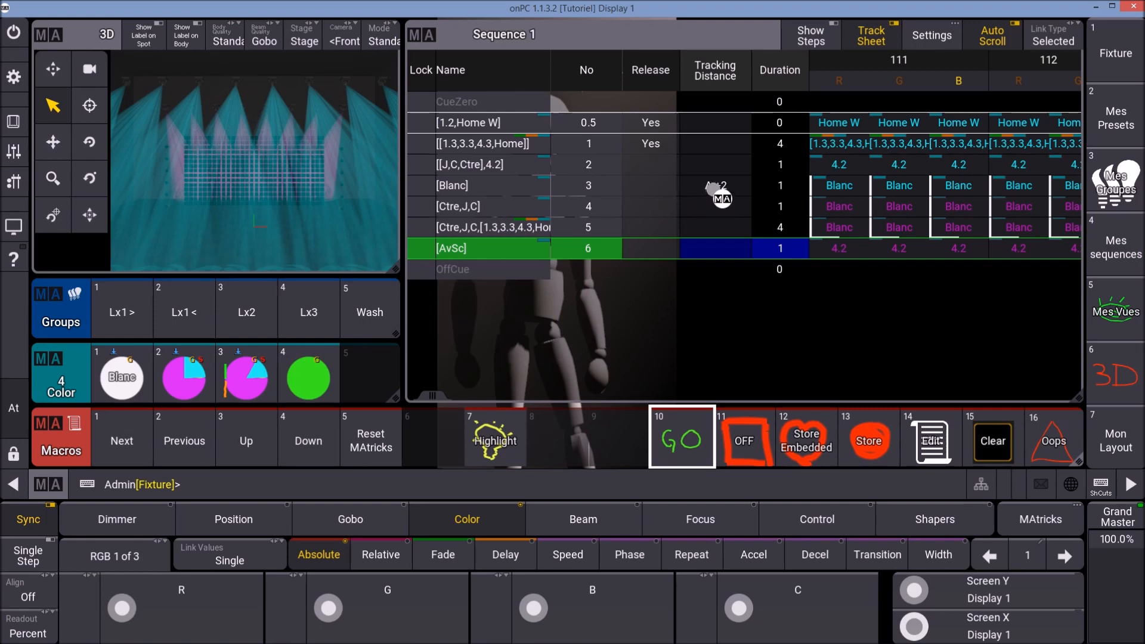
Step: Replace the tracking distance of cue 3 with the absolute cue number 5
click(715, 190)
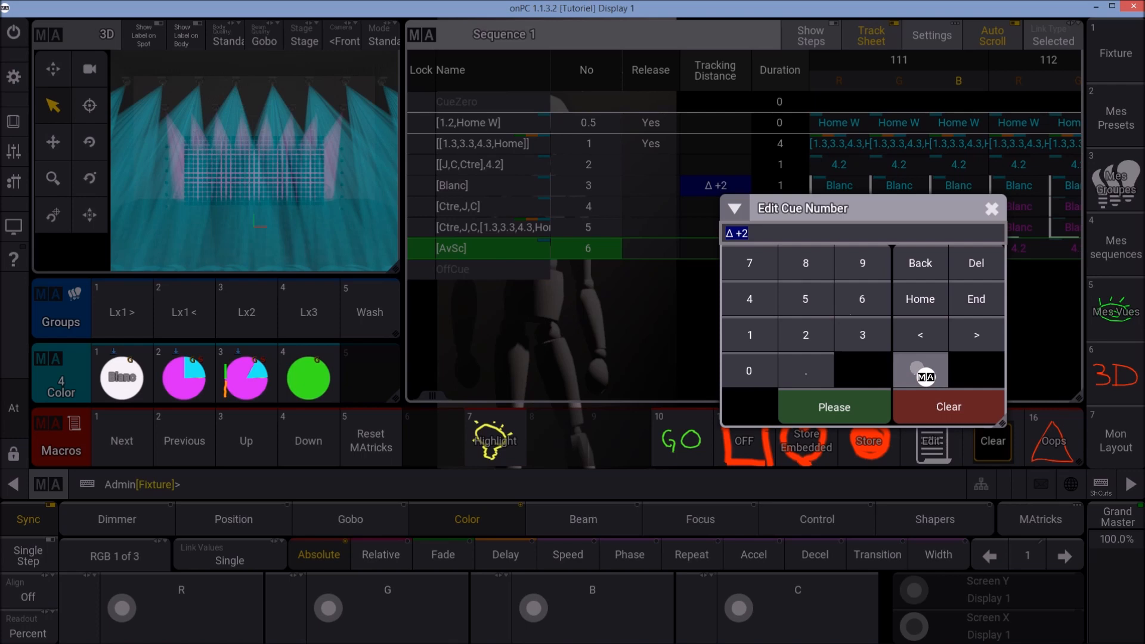
click(945, 417)
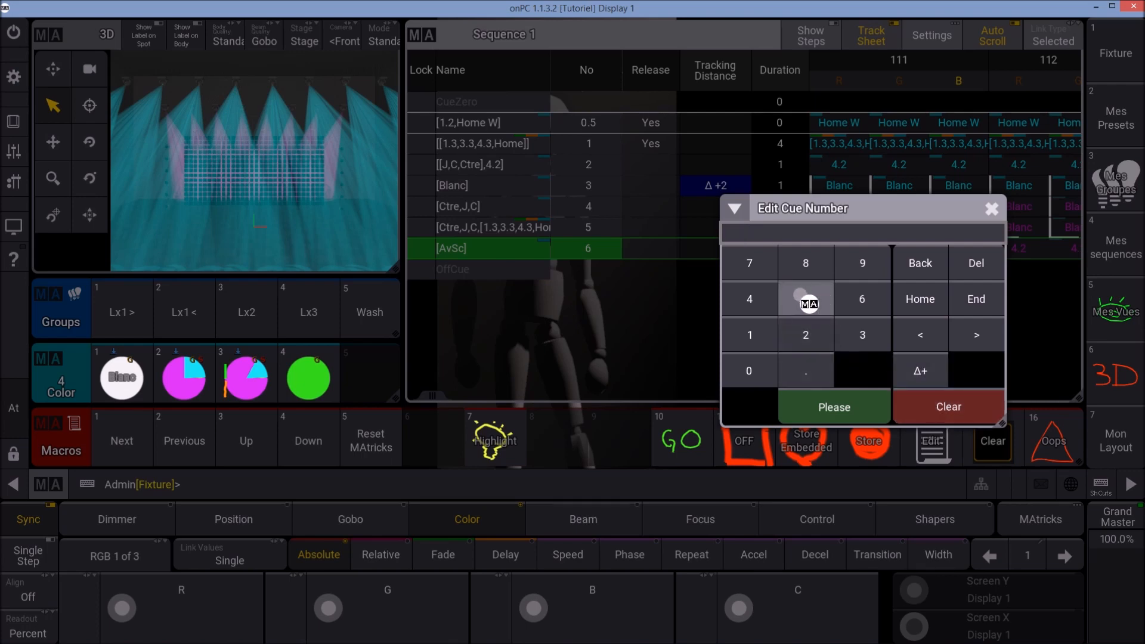
click(846, 412)
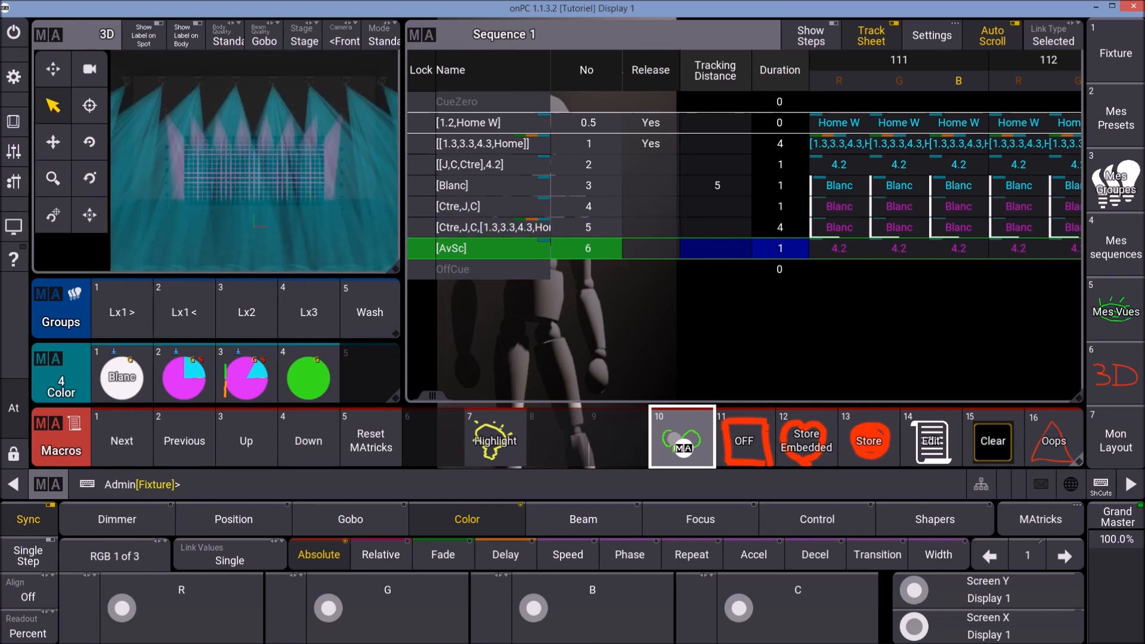
click(675, 434)
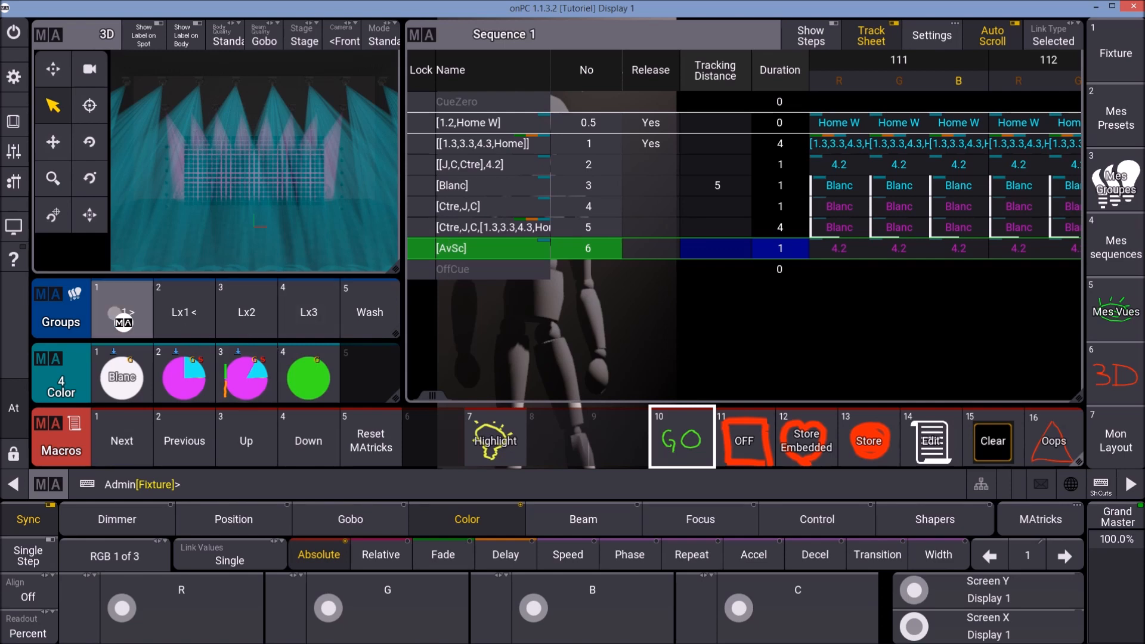
Step: Apply the green colour preset 4 to the fixtures of group Lx1 >
click(122, 315)
click(320, 381)
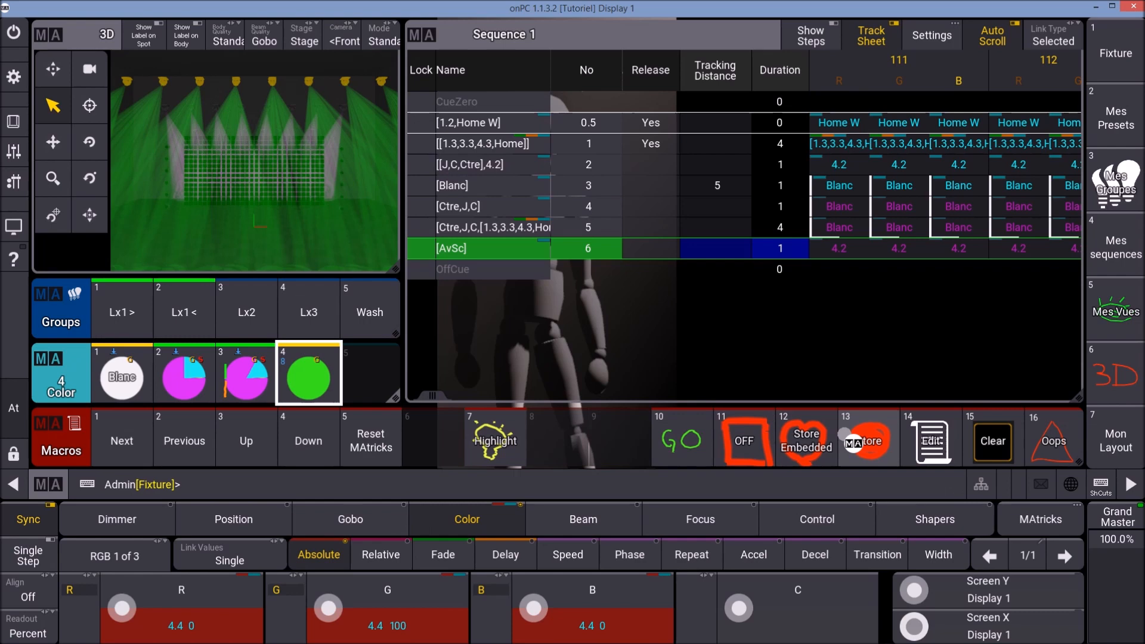
Step: Store the green colour as cue 3.5 in Sequence 1 without the Cue only option
click(846, 440)
click(571, 472)
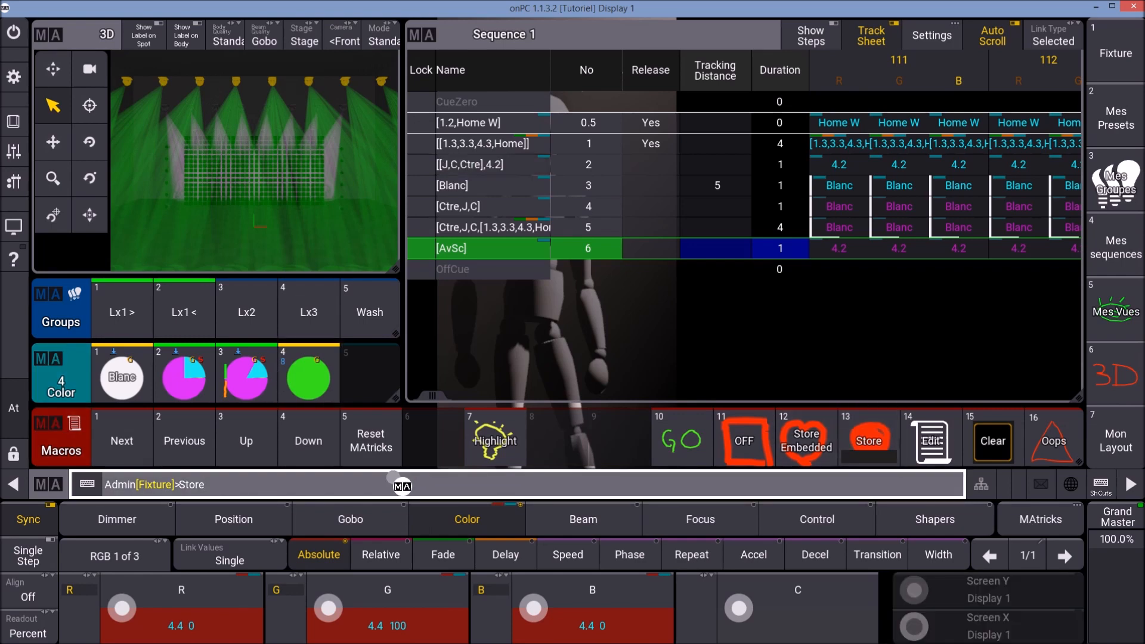
key(Return)
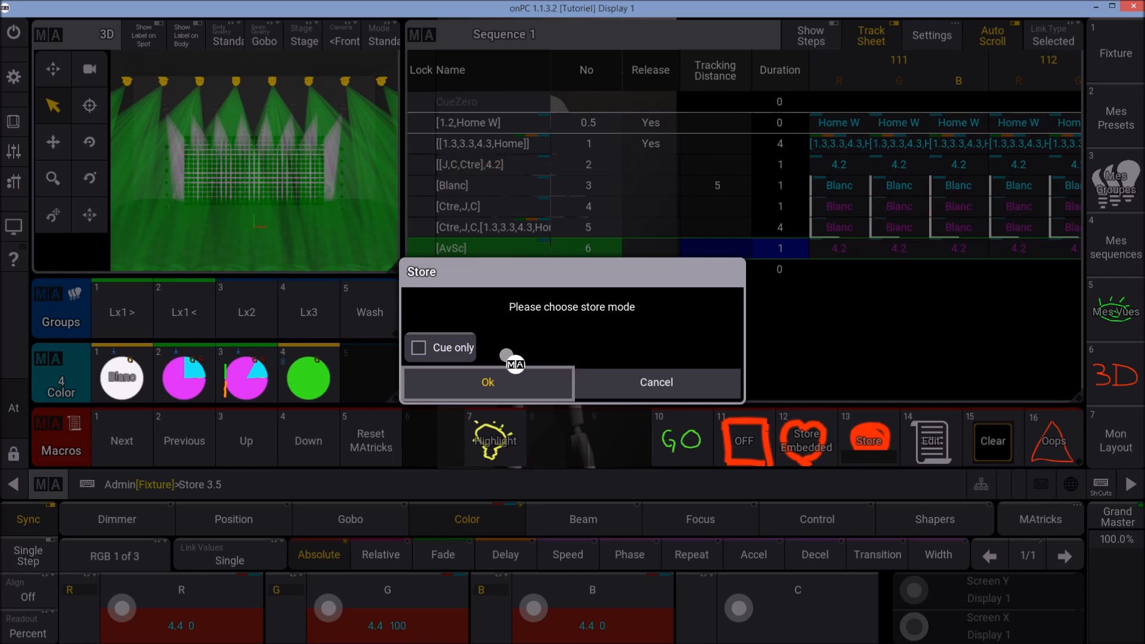
click(495, 388)
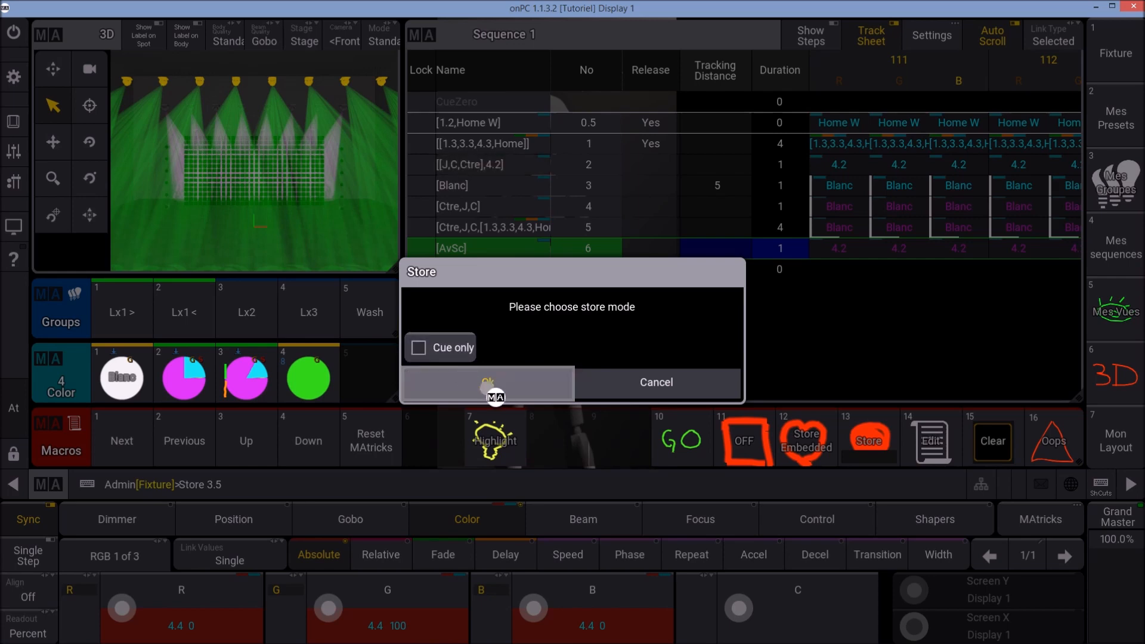
click(502, 384)
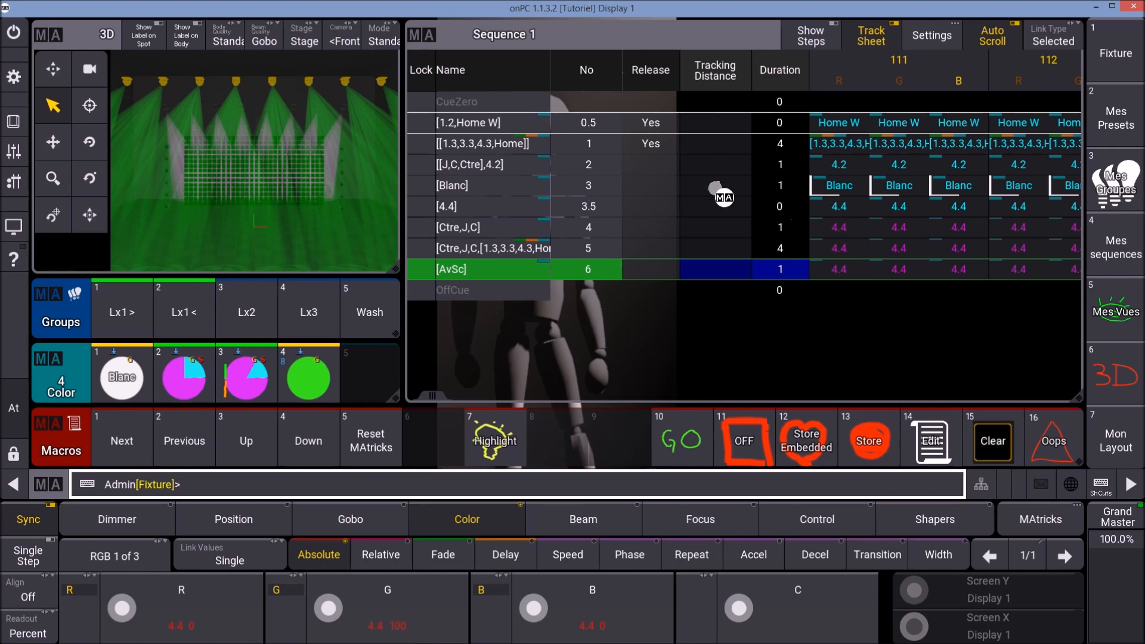
Step: Try clearing the tracking distance of cue 3, and undo that along with the storing of cue 3.5
double_click(722, 188)
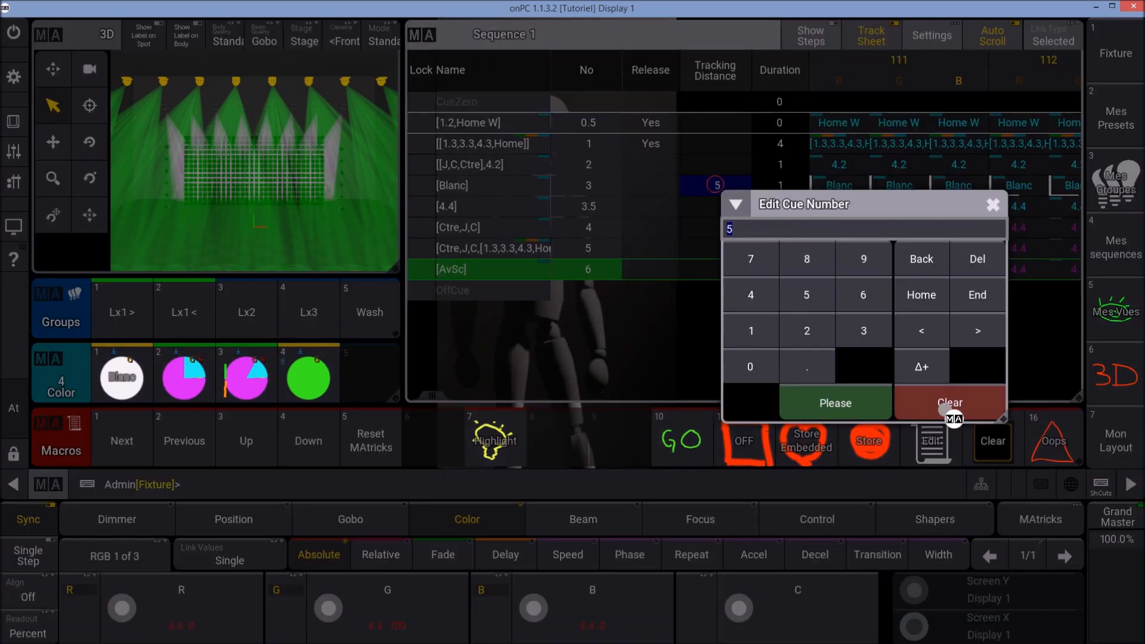
click(783, 395)
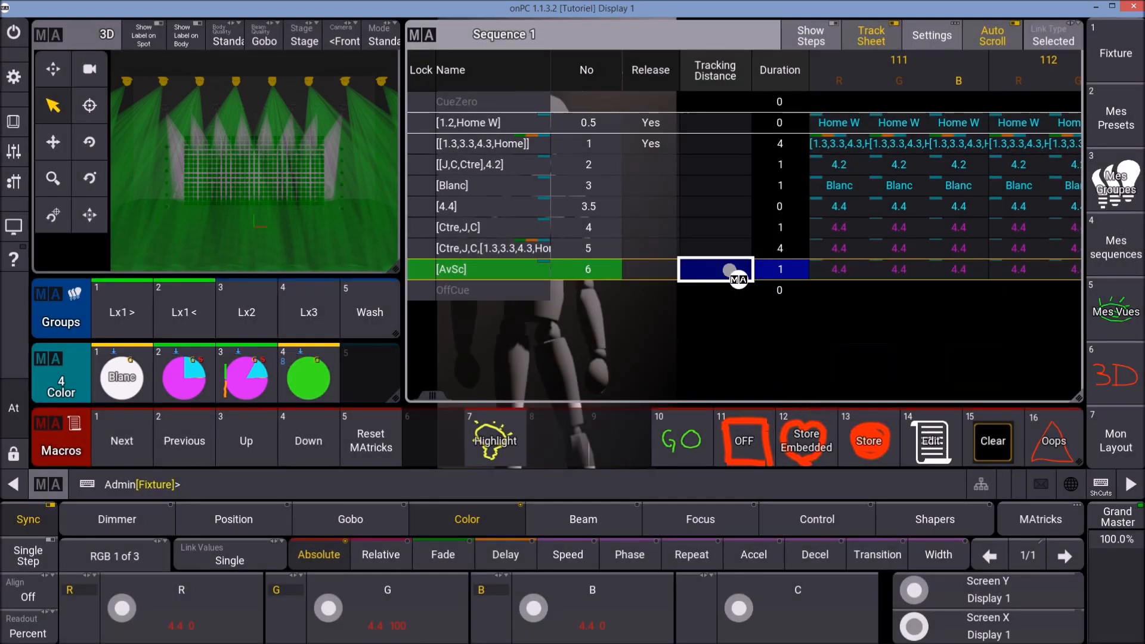
click(1053, 441)
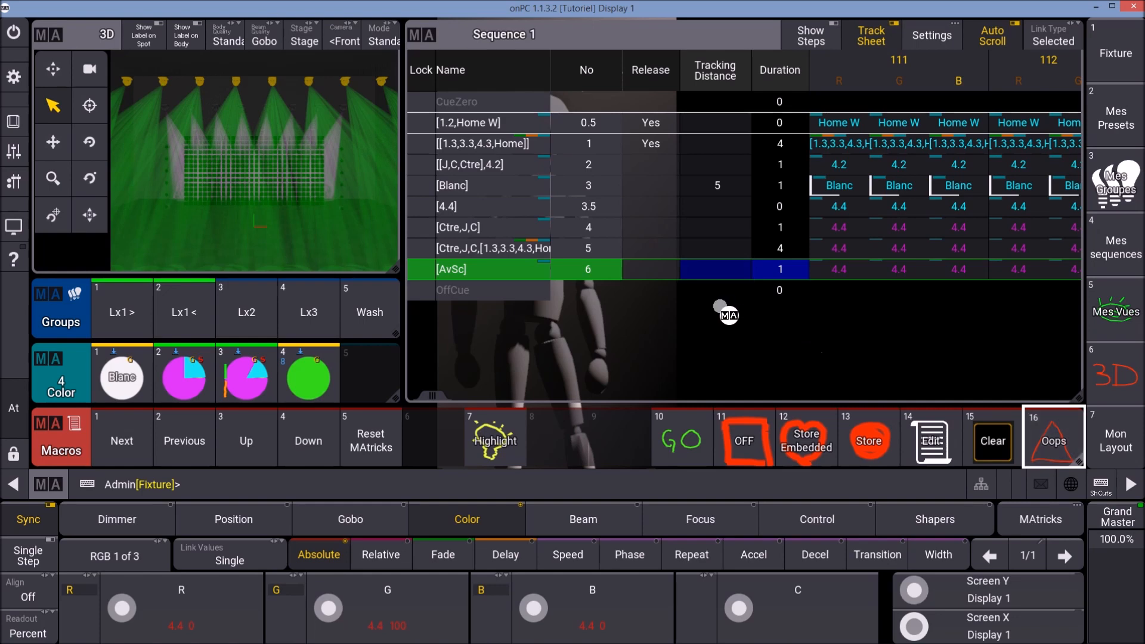
click(1050, 444)
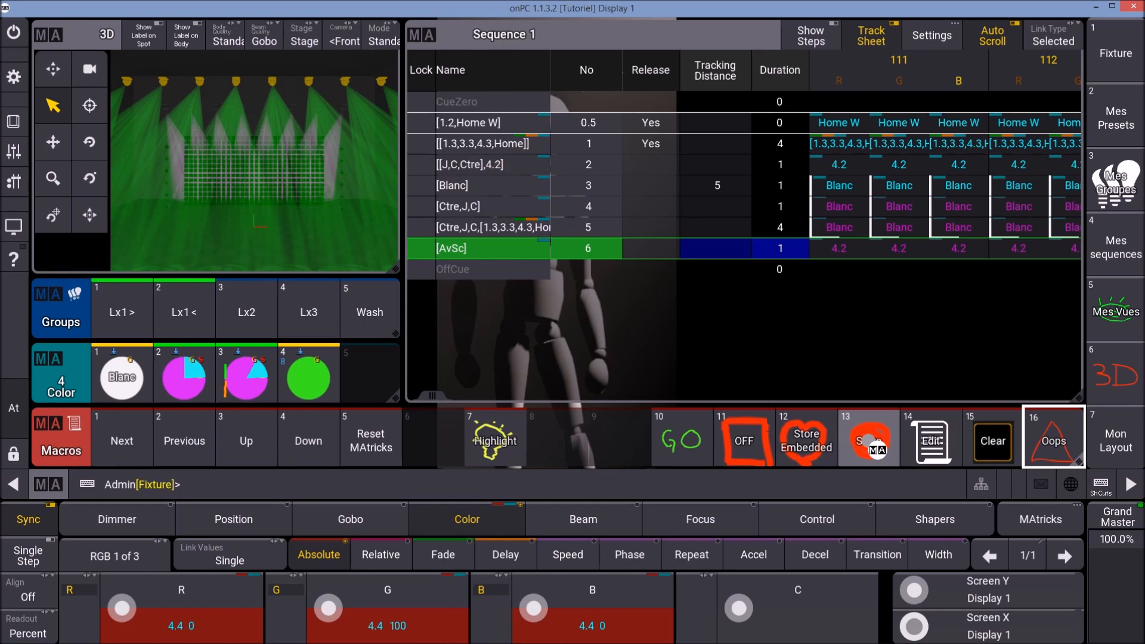
Step: Store the green colour as cue 3.5 in Sequence 1 with the Cue only option enabled
click(866, 441)
click(527, 481)
text(3.)
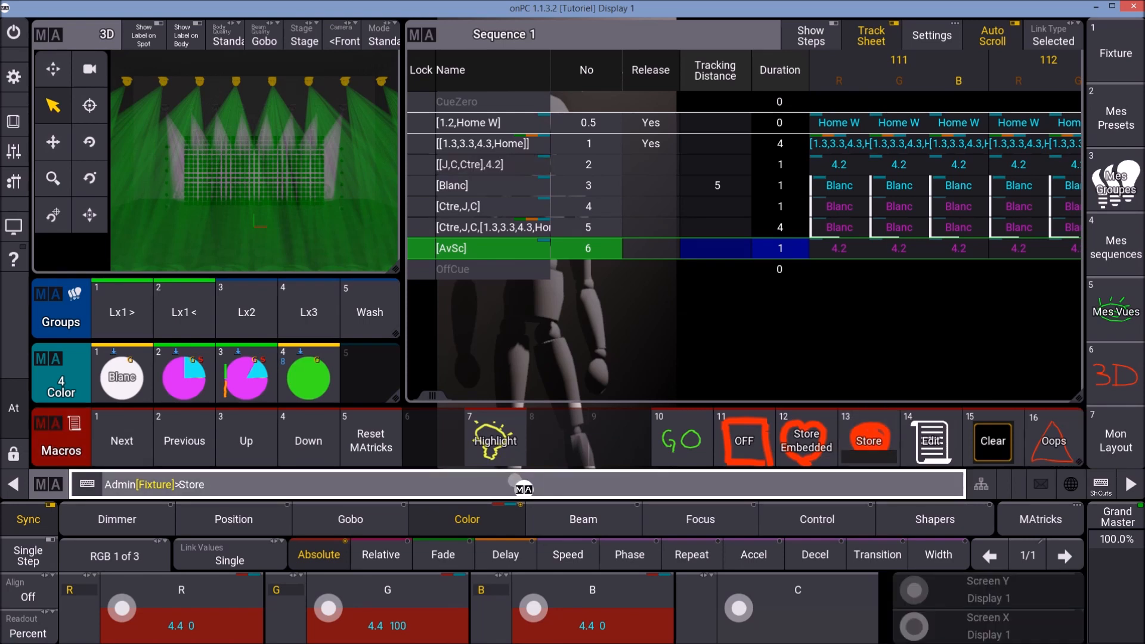
text(5)
key(Return)
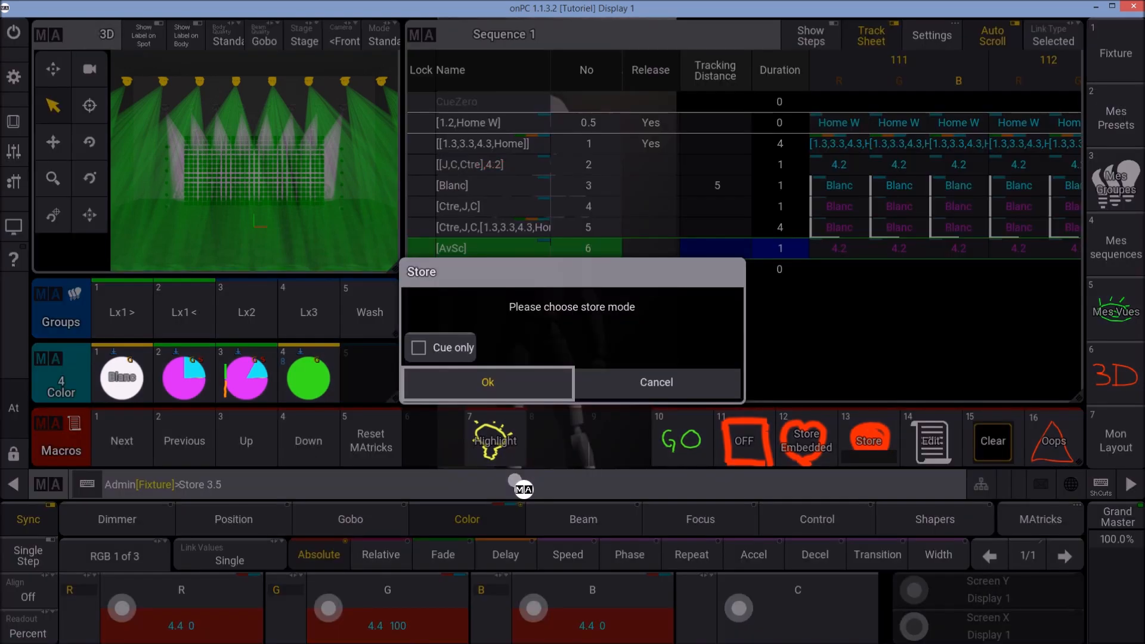
click(418, 347)
click(483, 391)
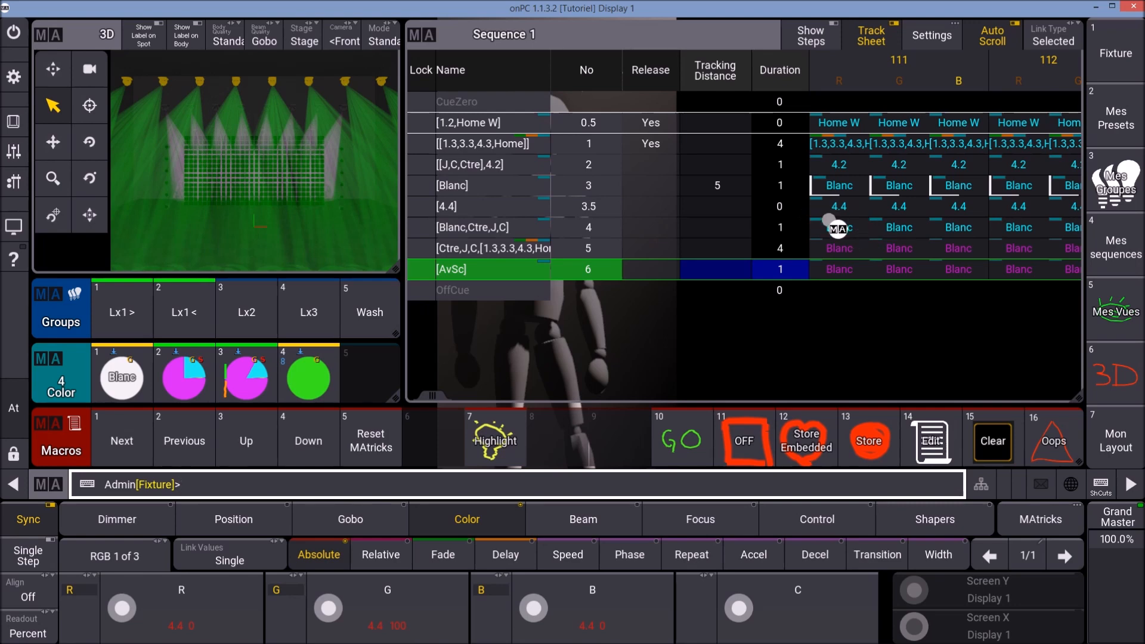
Step: Set the tracking distance of cue 4 in Sequence 1 to Δ+1
click(709, 229)
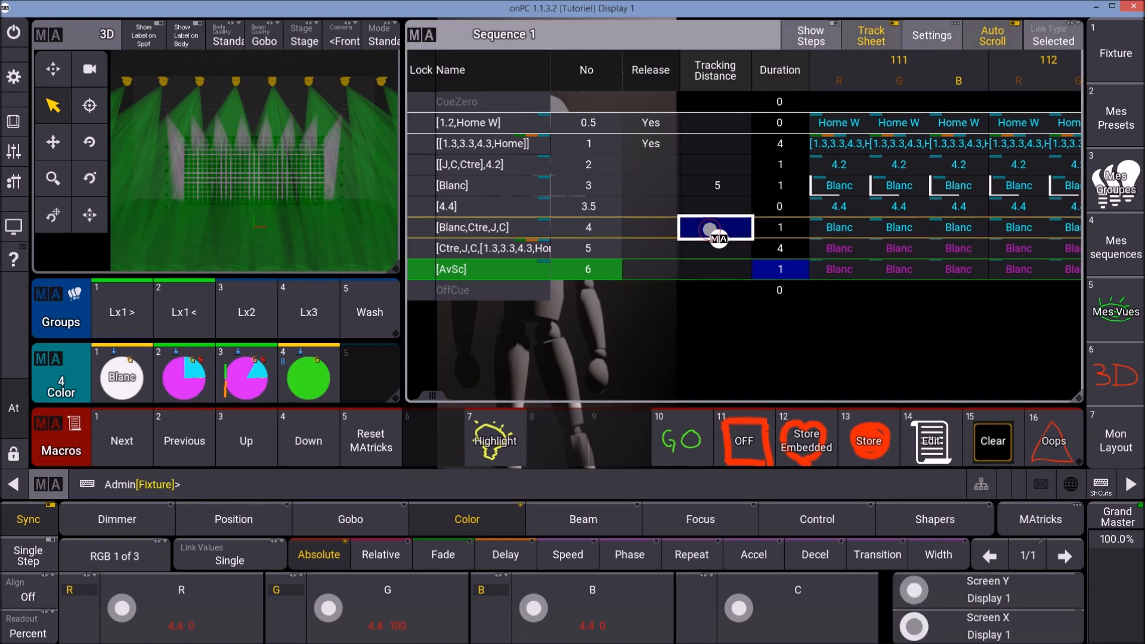
click(710, 229)
click(913, 410)
click(750, 376)
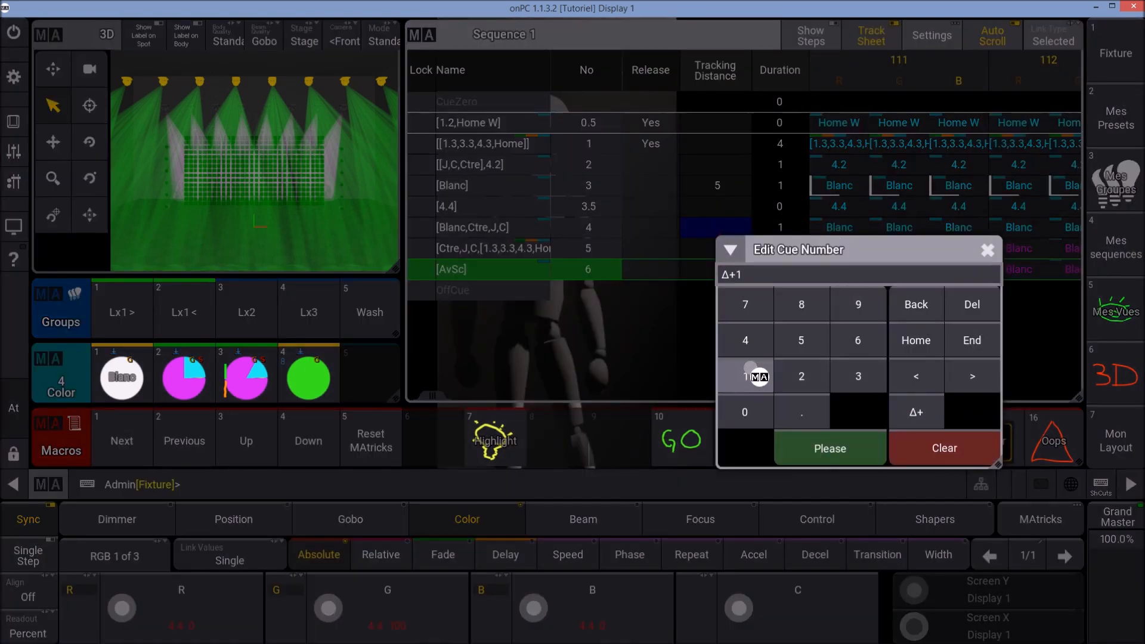
click(820, 448)
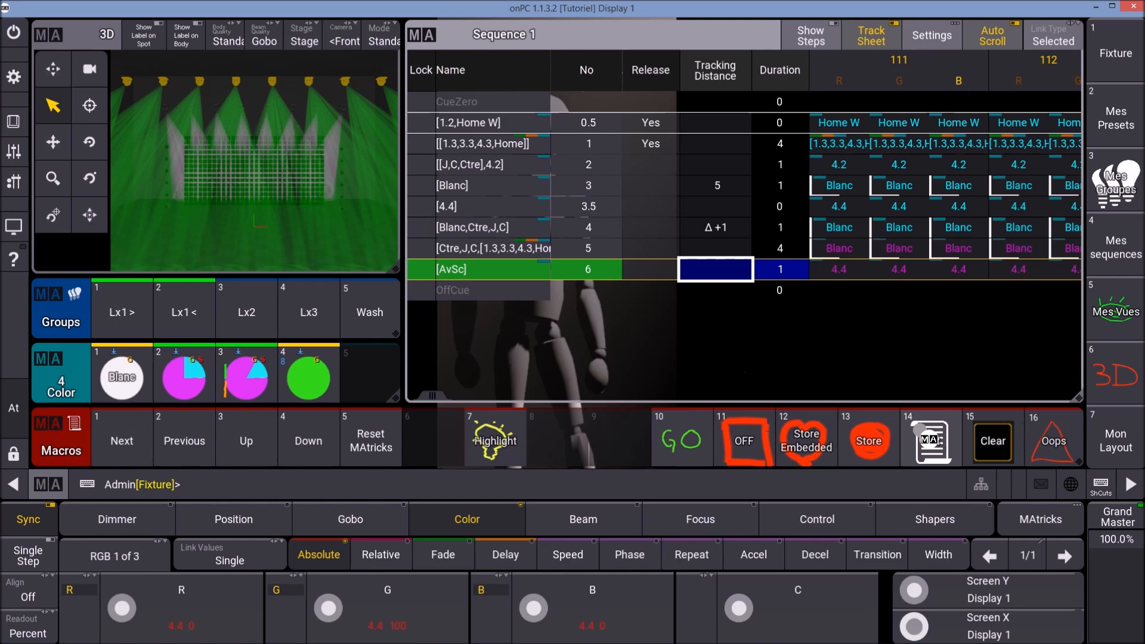
Step: Clear the programmer and run Sequence 1 from cue 0.5 through cue 6 to check the colour tracking
click(992, 441)
click(681, 438)
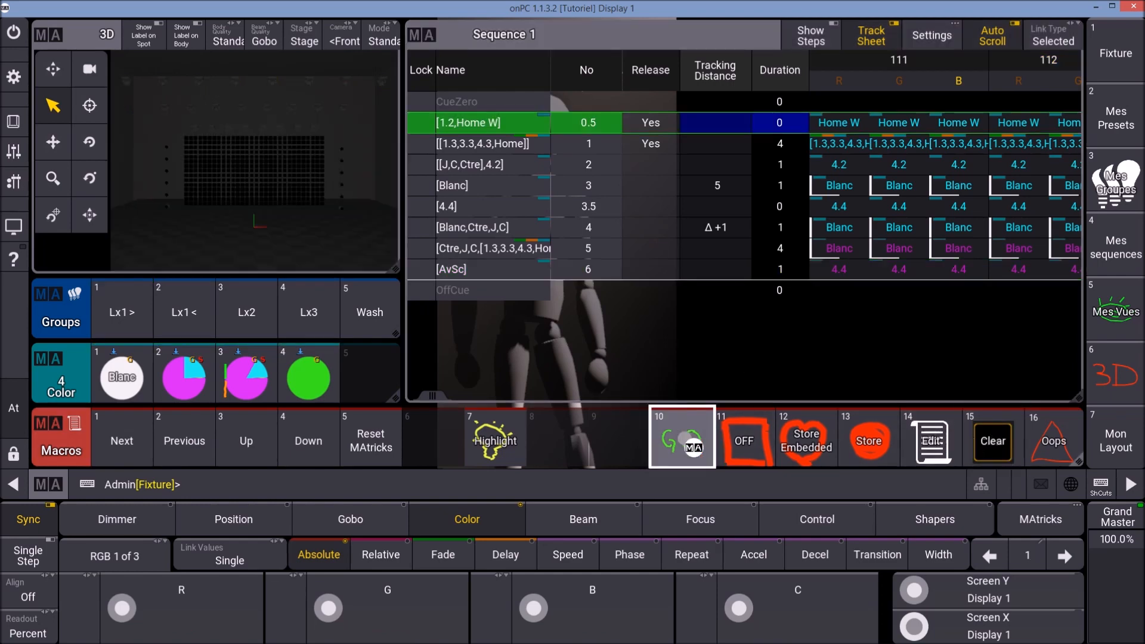
click(683, 440)
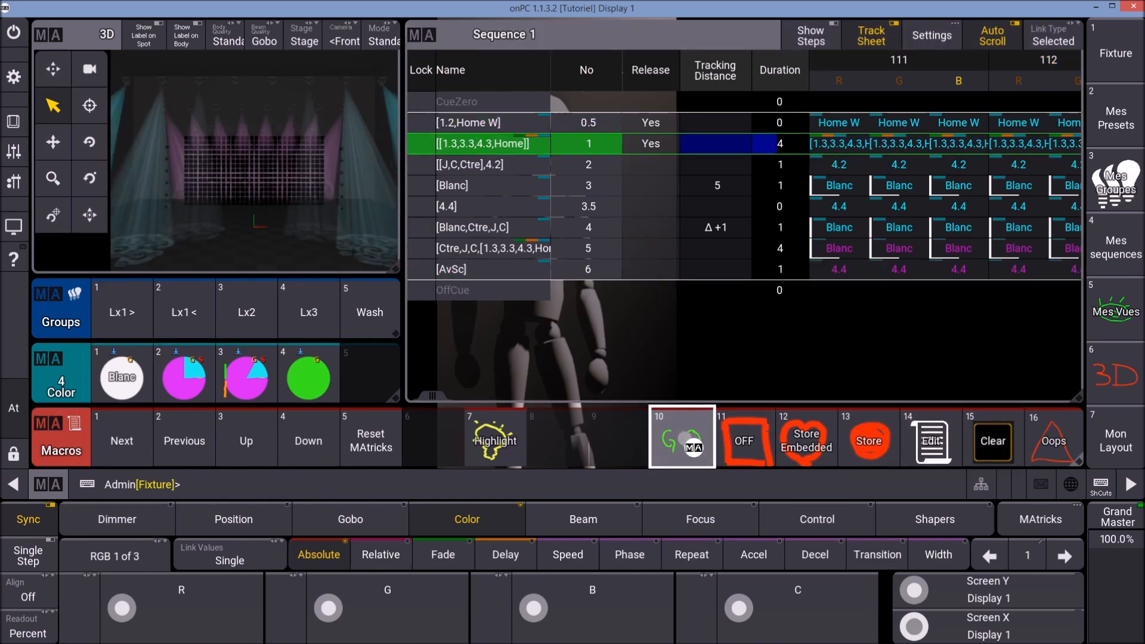
click(684, 440)
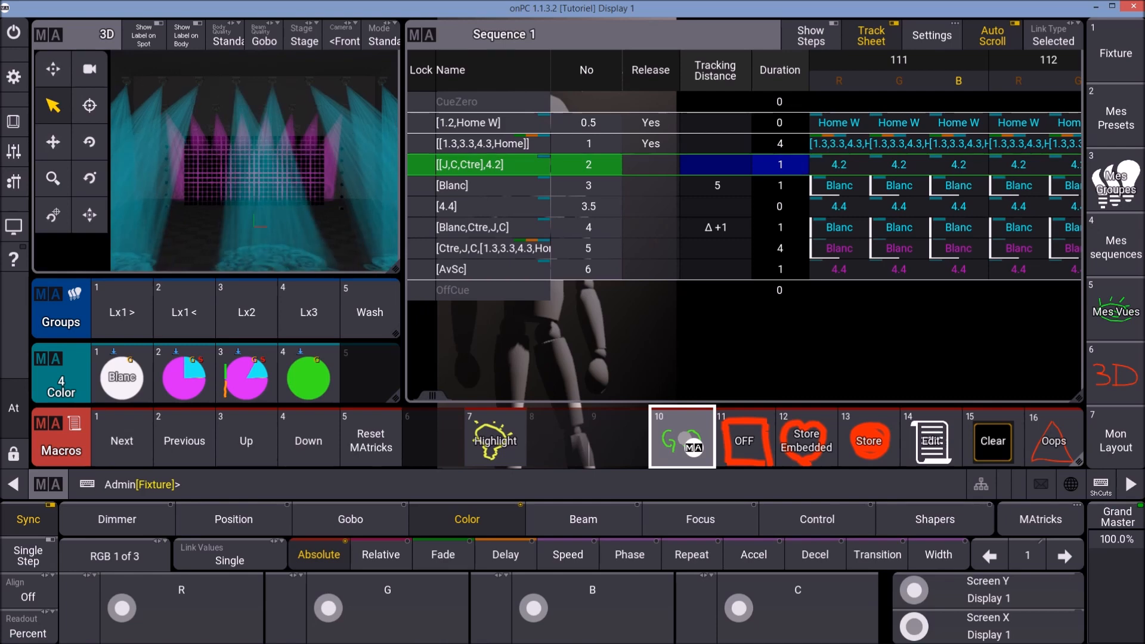
click(684, 439)
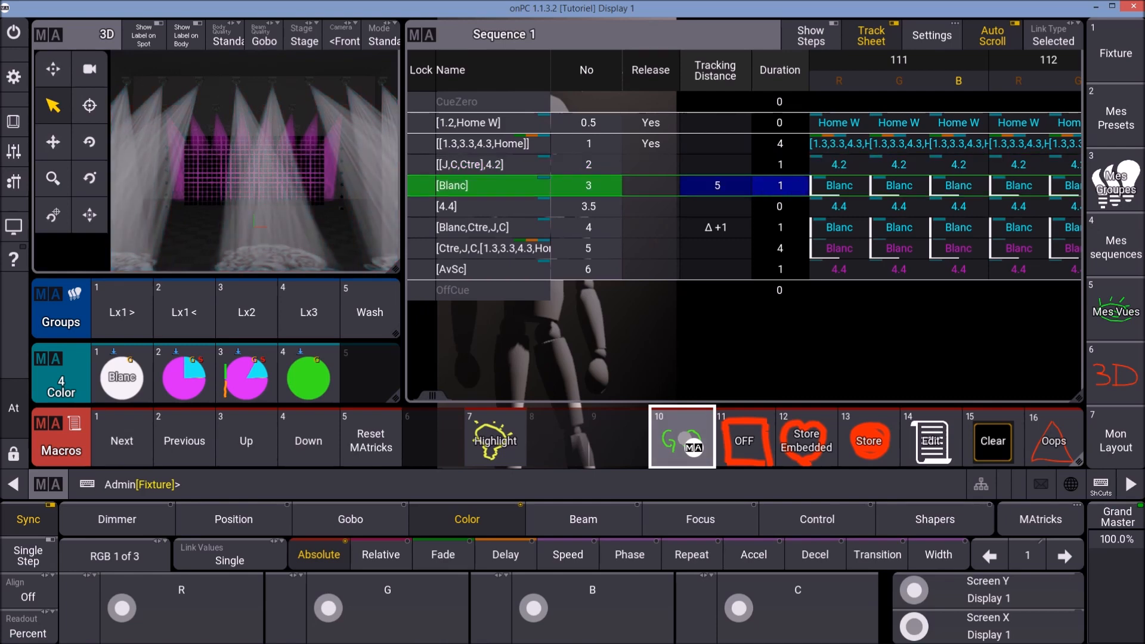
click(684, 439)
click(684, 439)
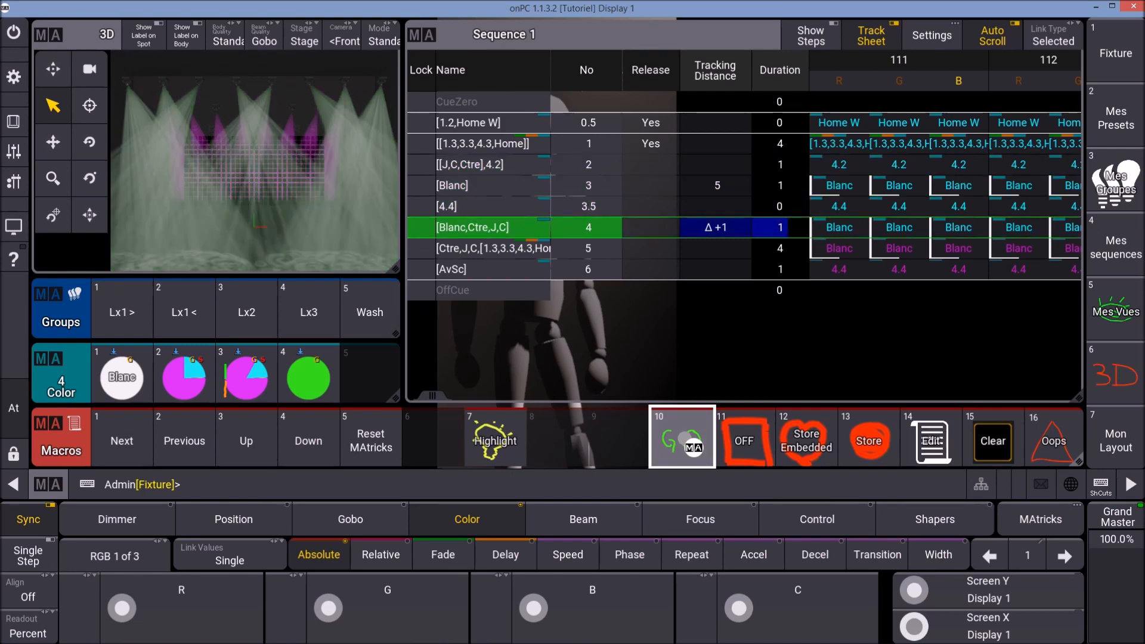
click(684, 440)
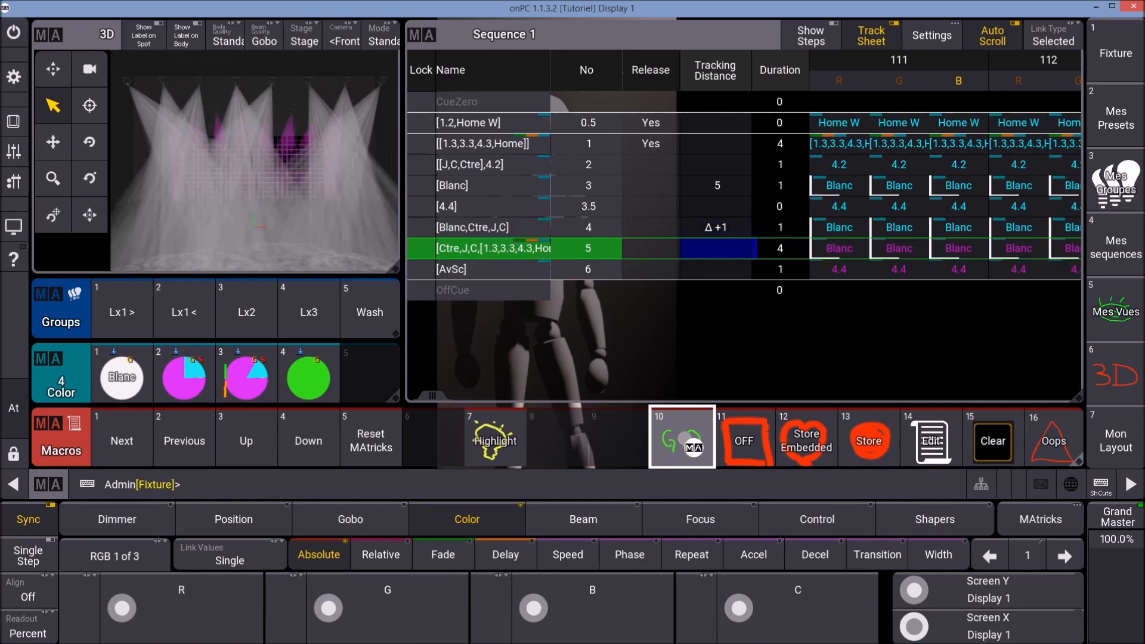
click(684, 439)
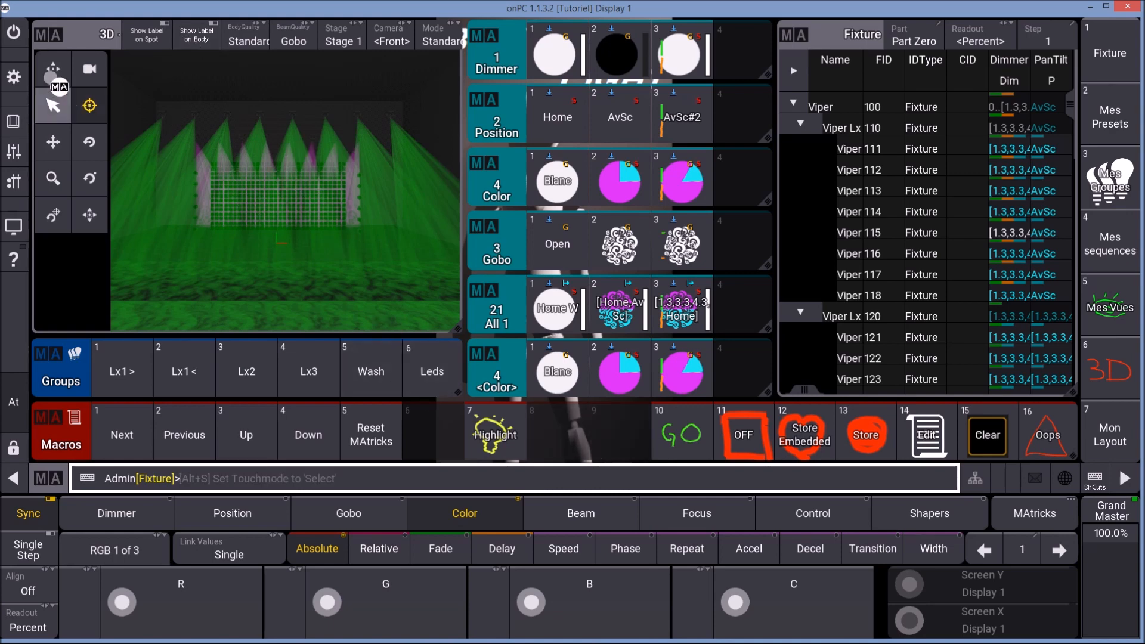
Step: Open the fixture patch and show its full column set as far as the 3D Selectable and 3D Visible settings
click(13, 77)
click(400, 262)
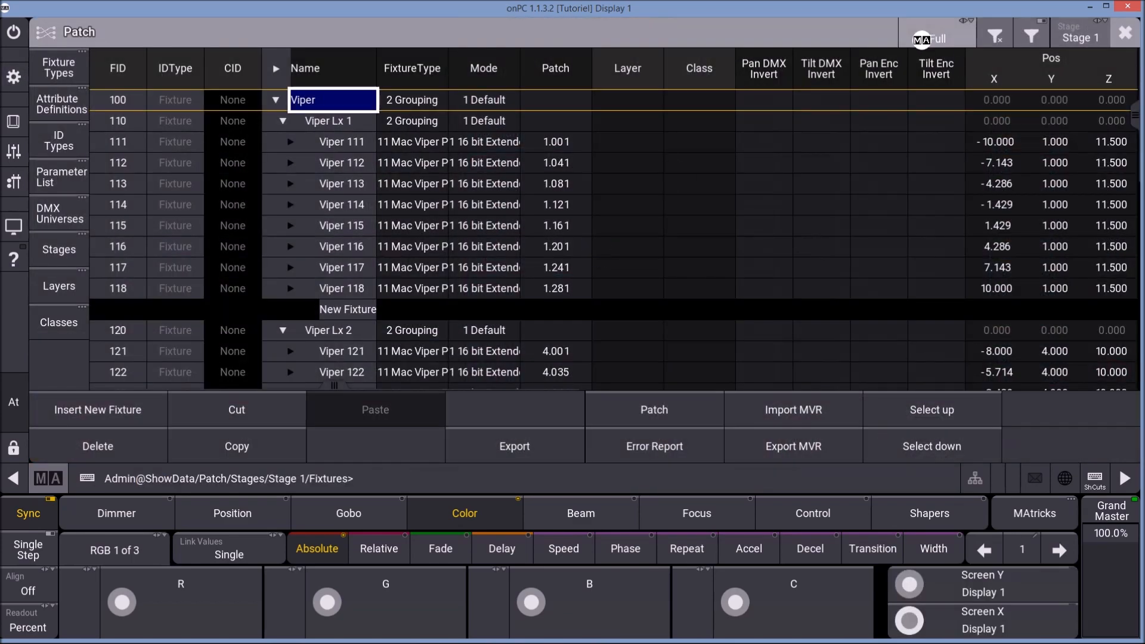
click(941, 45)
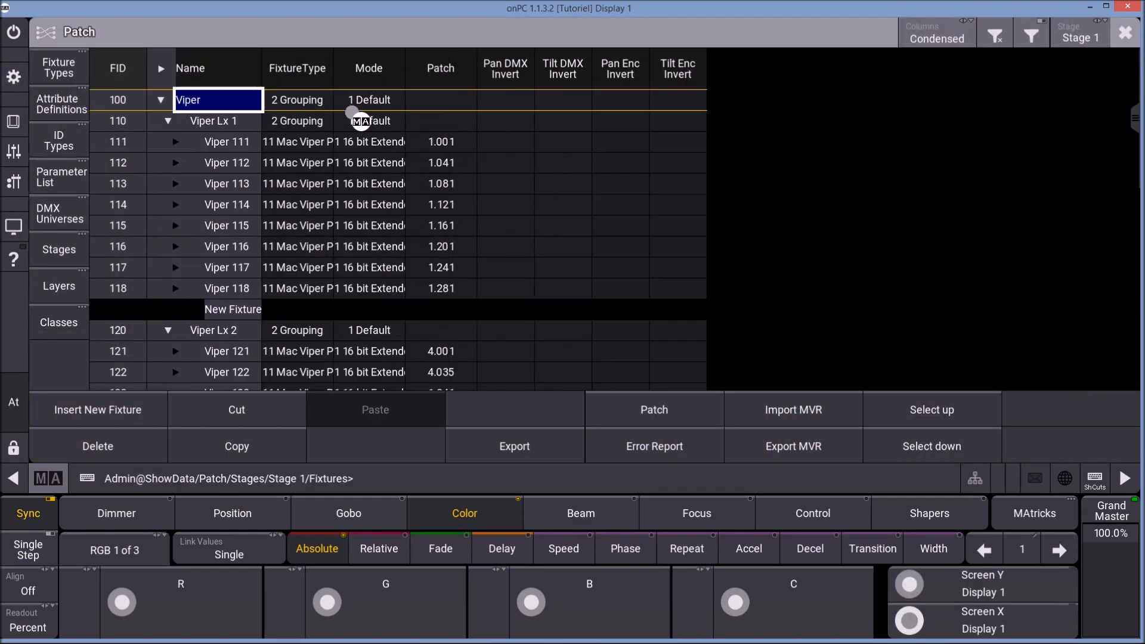
click(939, 39)
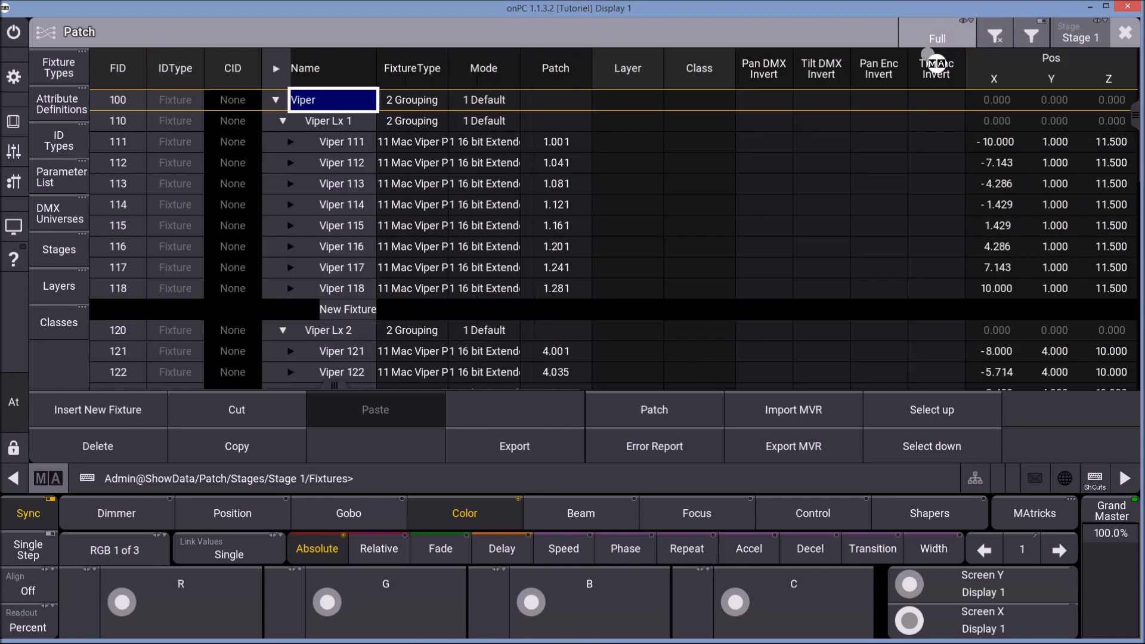
drag(345, 385, 1014, 381)
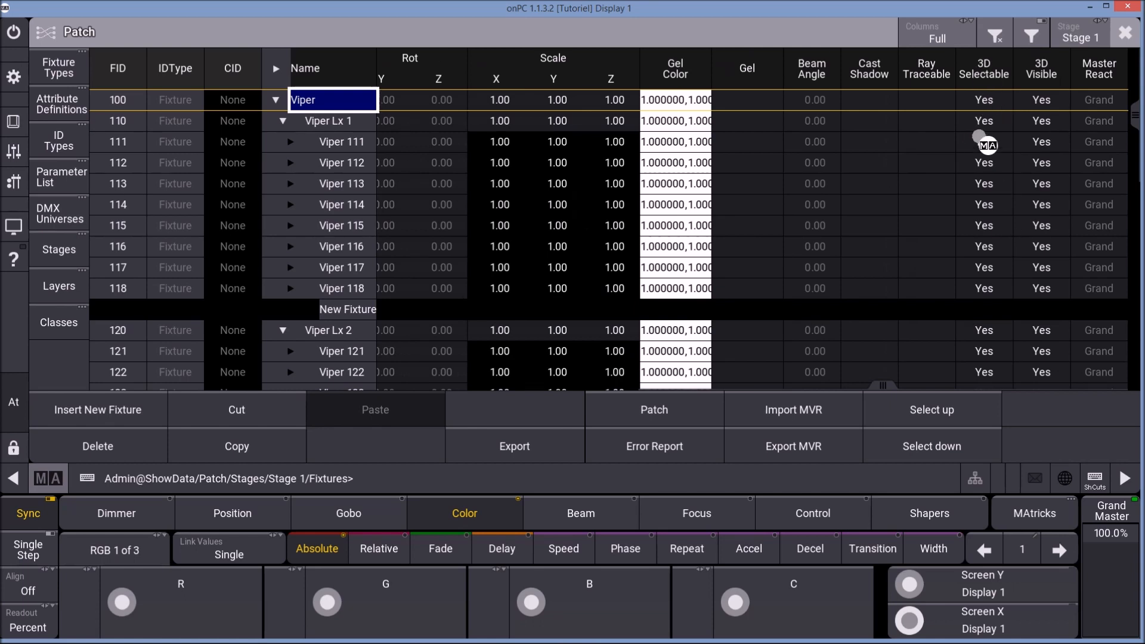
Step: Turn off 3D Selectable for fixtures Viper 111 to 118
drag(986, 146, 996, 289)
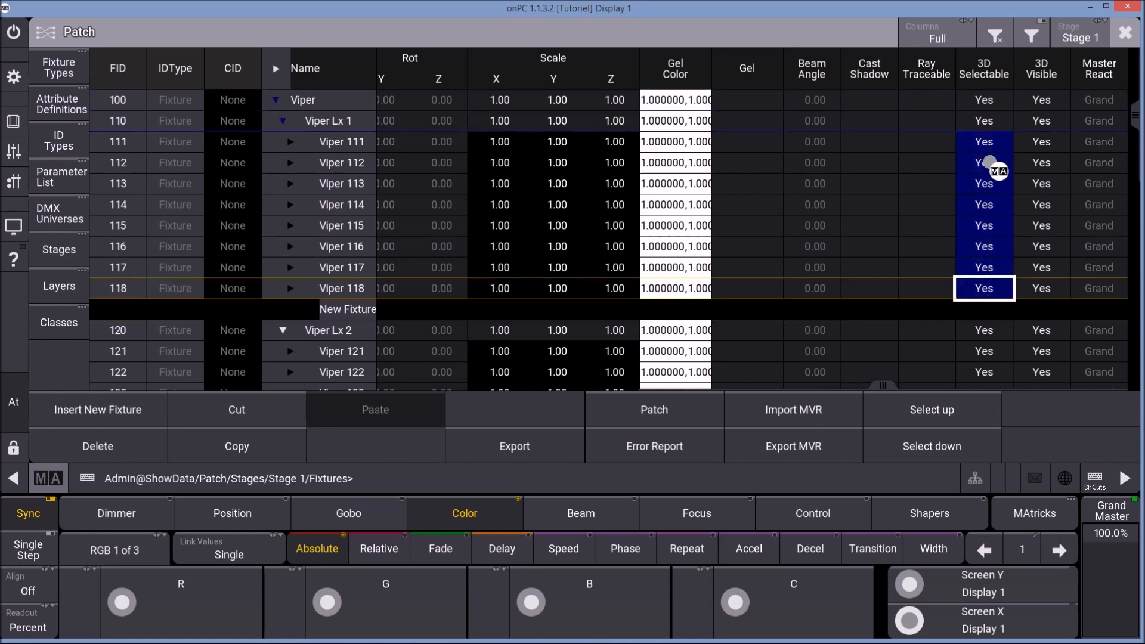
right_click(986, 148)
scroll(1011, 288, down, 11)
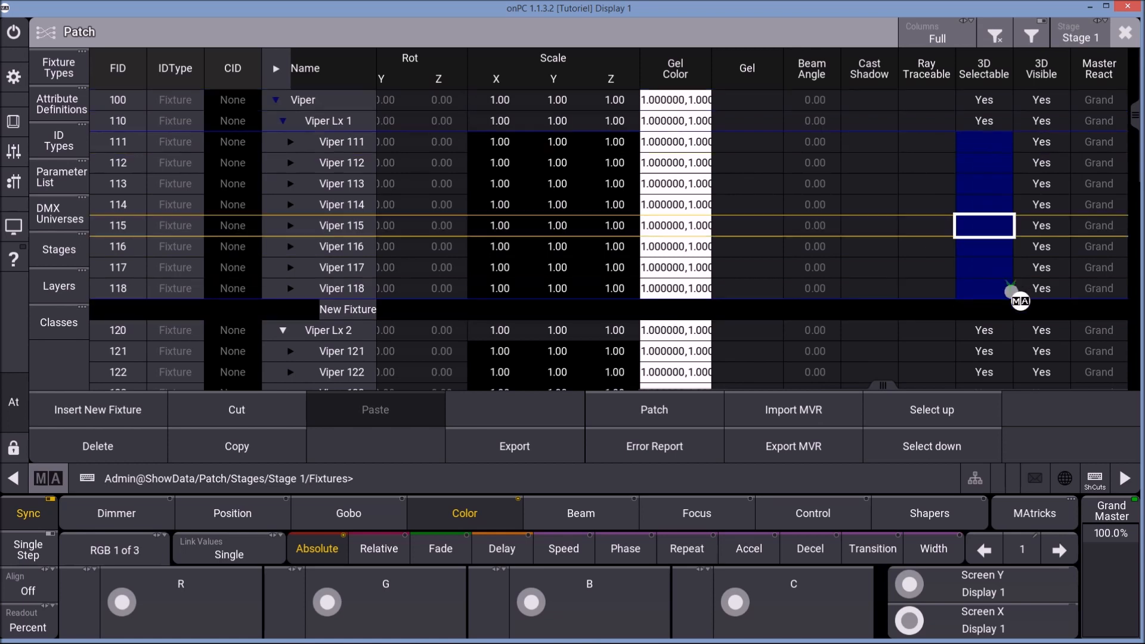
Step: Turn off 3D Visible for fixtures Viper 121 to 128 and leave the patch
scroll(1040, 326, down, 6)
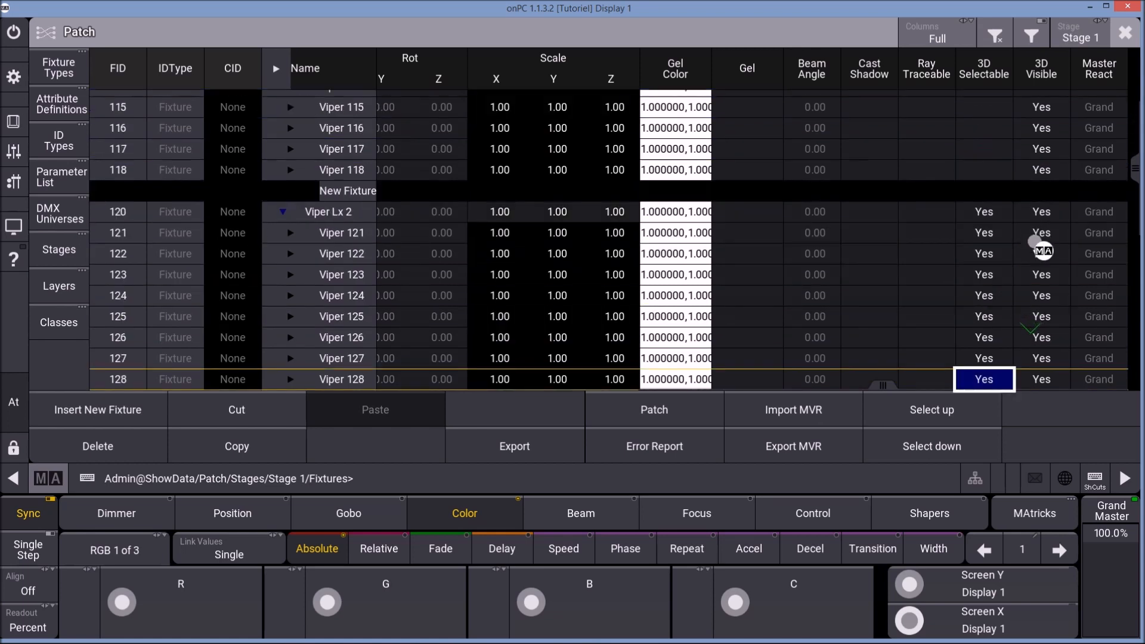
drag(1052, 231, 1036, 349)
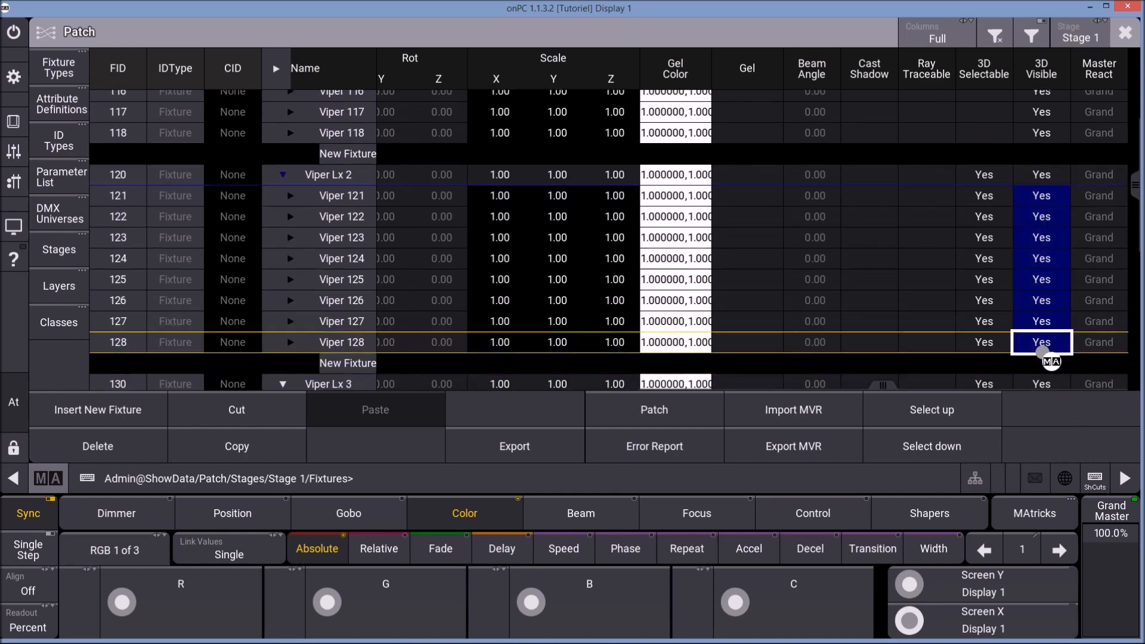
right_click(1052, 345)
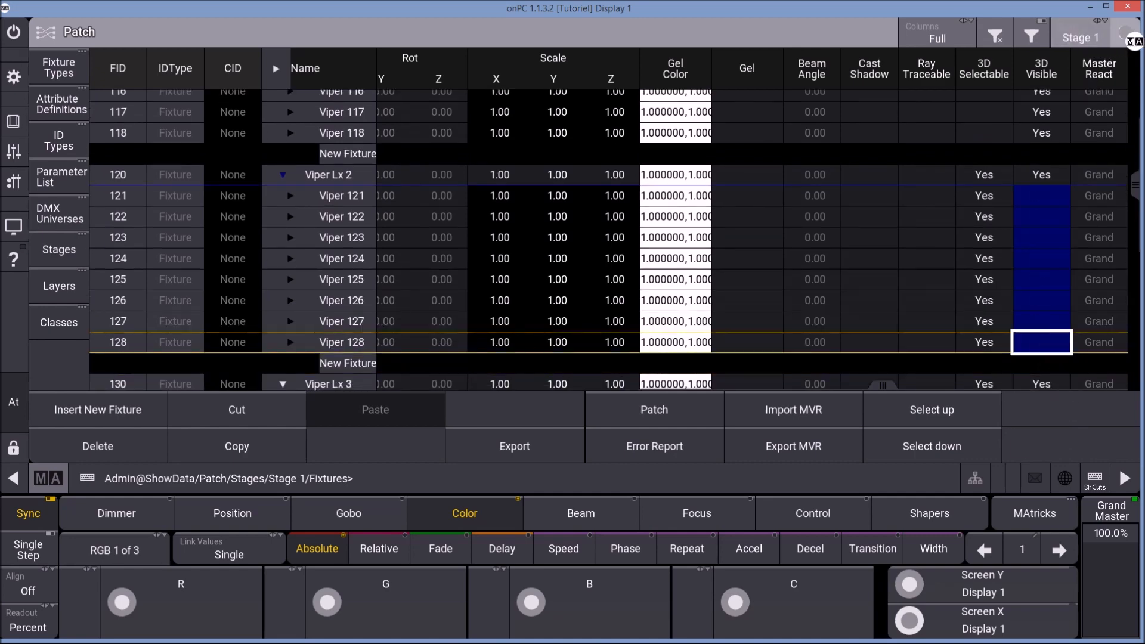
click(1125, 32)
click(493, 376)
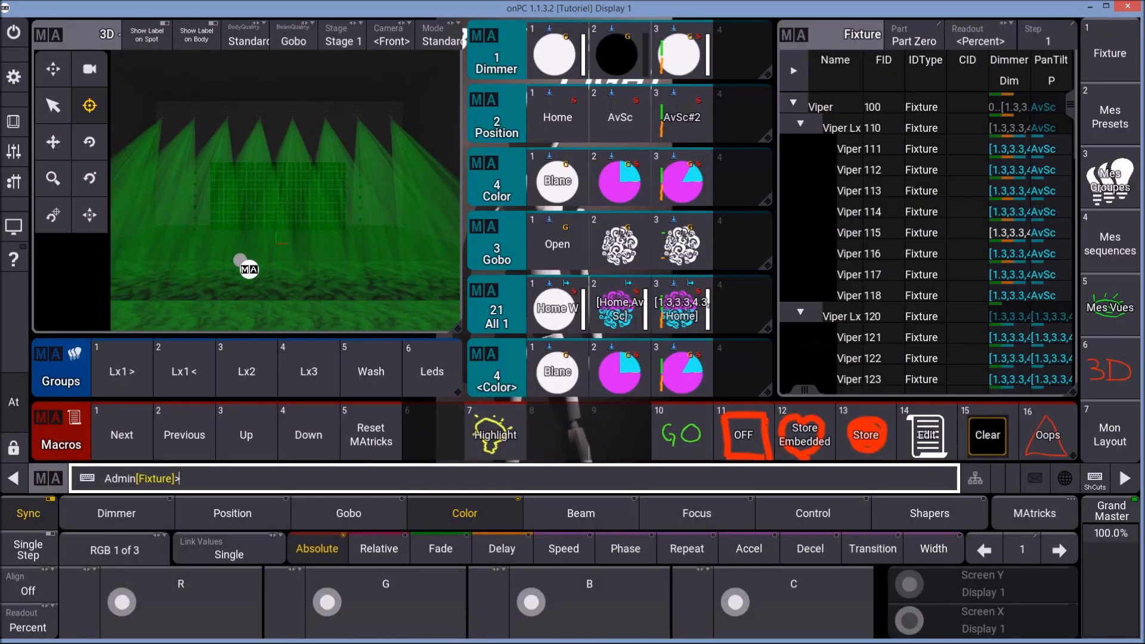
Step: Test a selection box around all fixtures in the 3D view, then clear the selection
click(89, 141)
drag(230, 170, 206, 182)
drag(270, 208, 187, 143)
click(53, 105)
drag(150, 75, 409, 228)
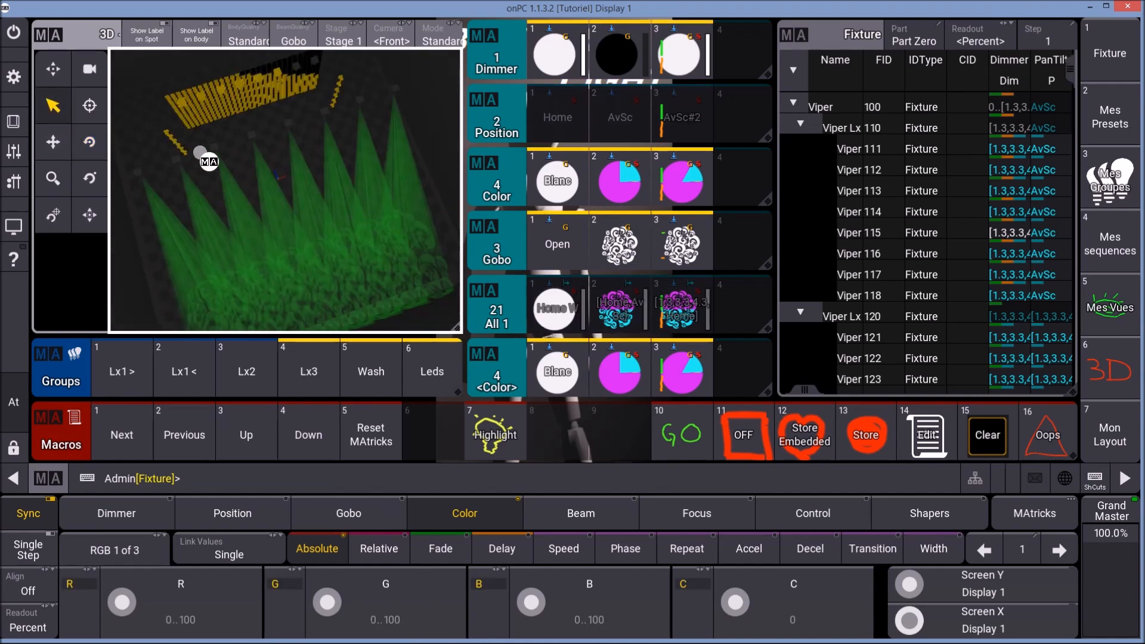
key(BackSpace)
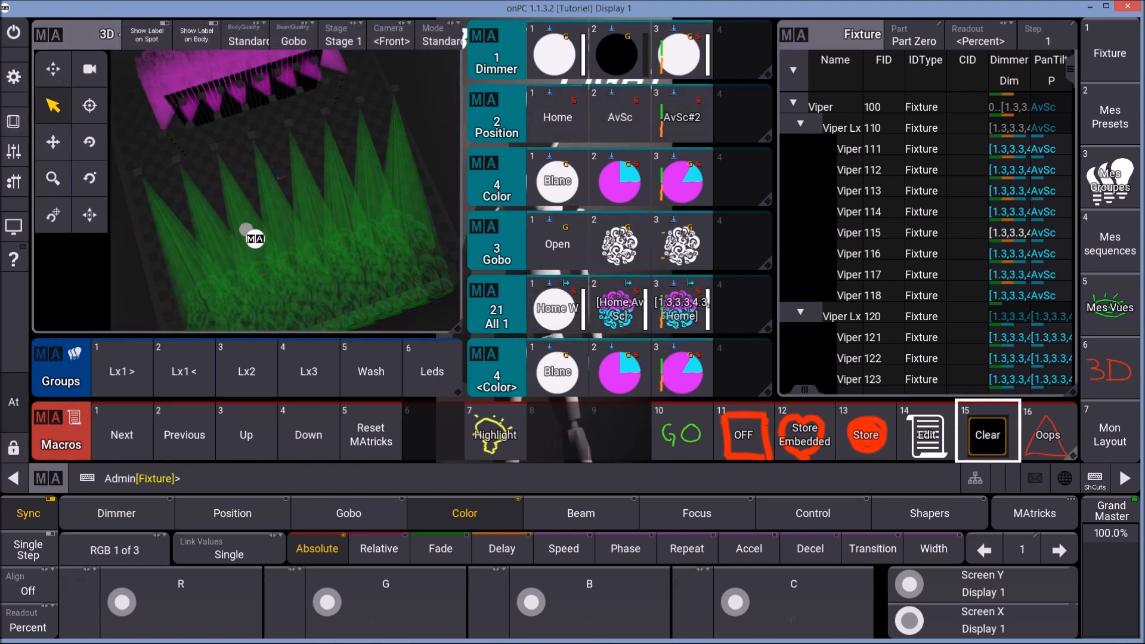
click(48, 106)
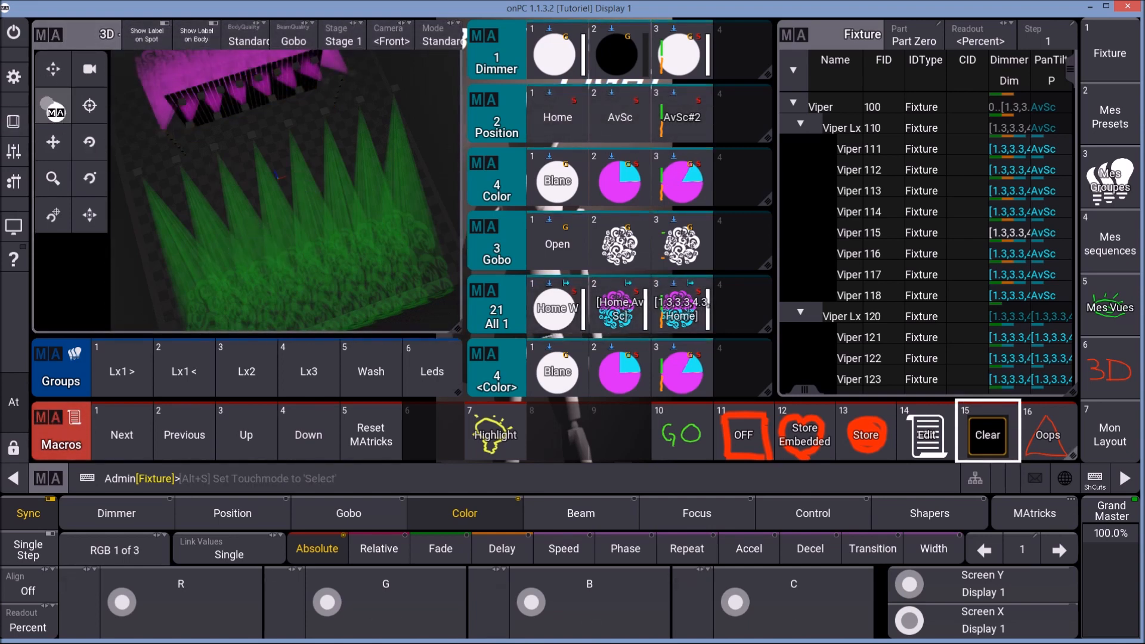
Step: Configure the display's scale by cycling it through sizes such as 1.75x, 2.5x and 0.75x, and return it to 1x
click(14, 76)
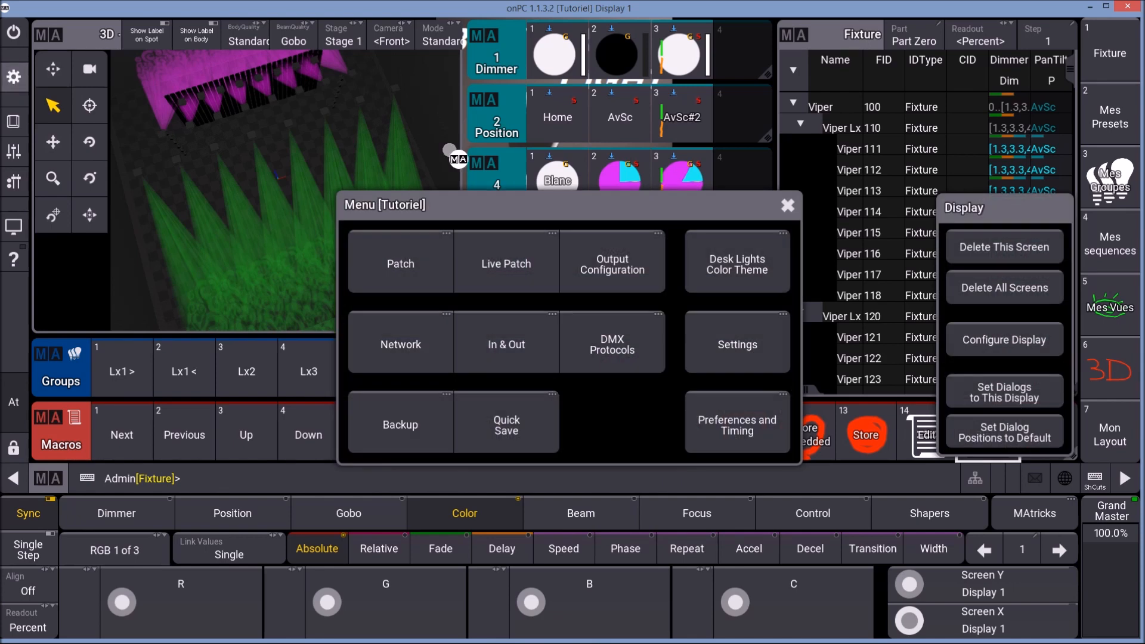
click(1002, 340)
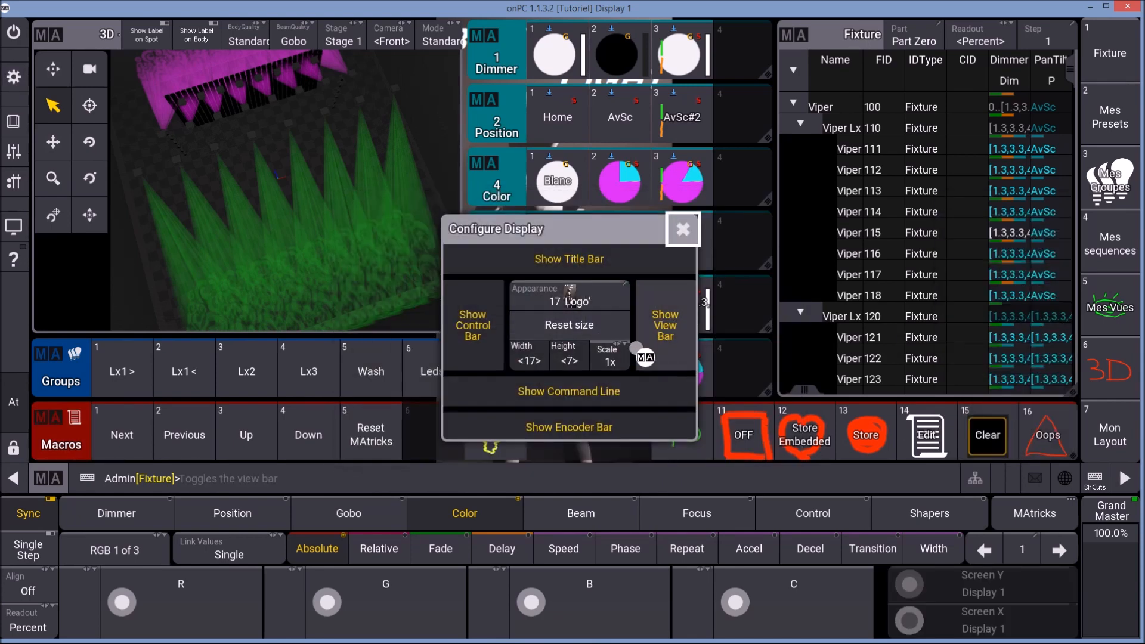
click(621, 365)
click(632, 369)
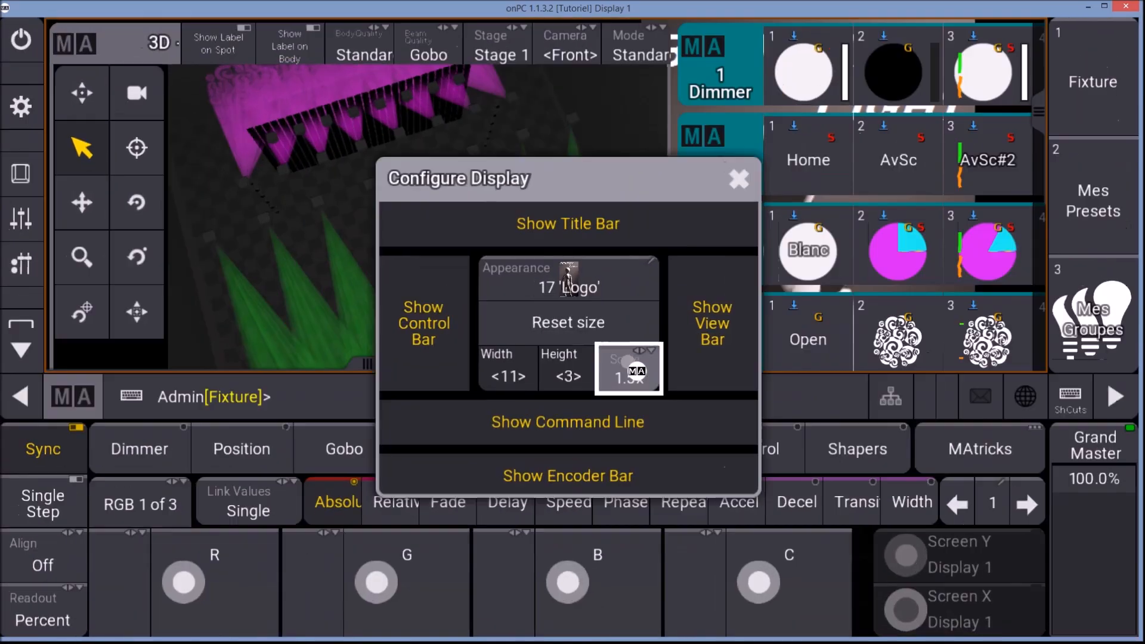
click(642, 372)
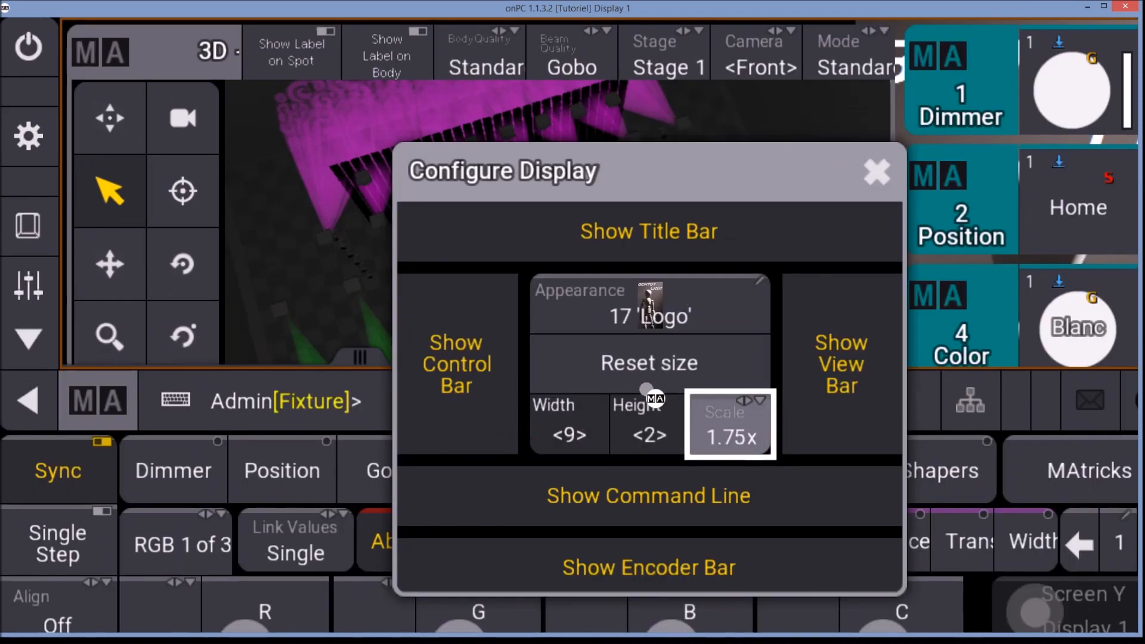
click(649, 387)
click(670, 401)
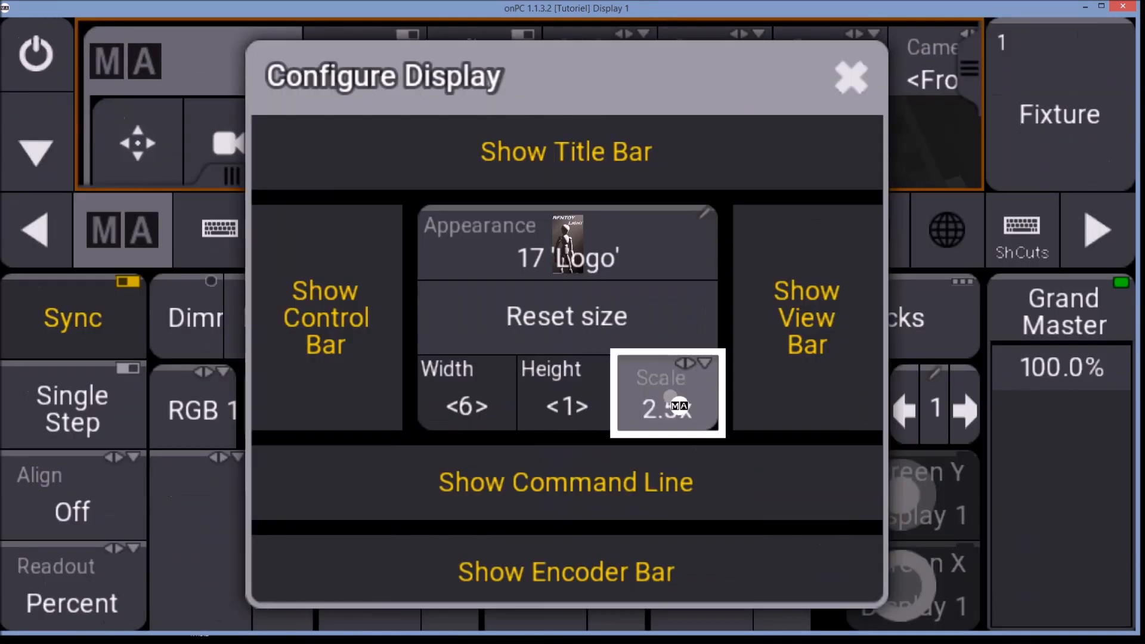
click(679, 406)
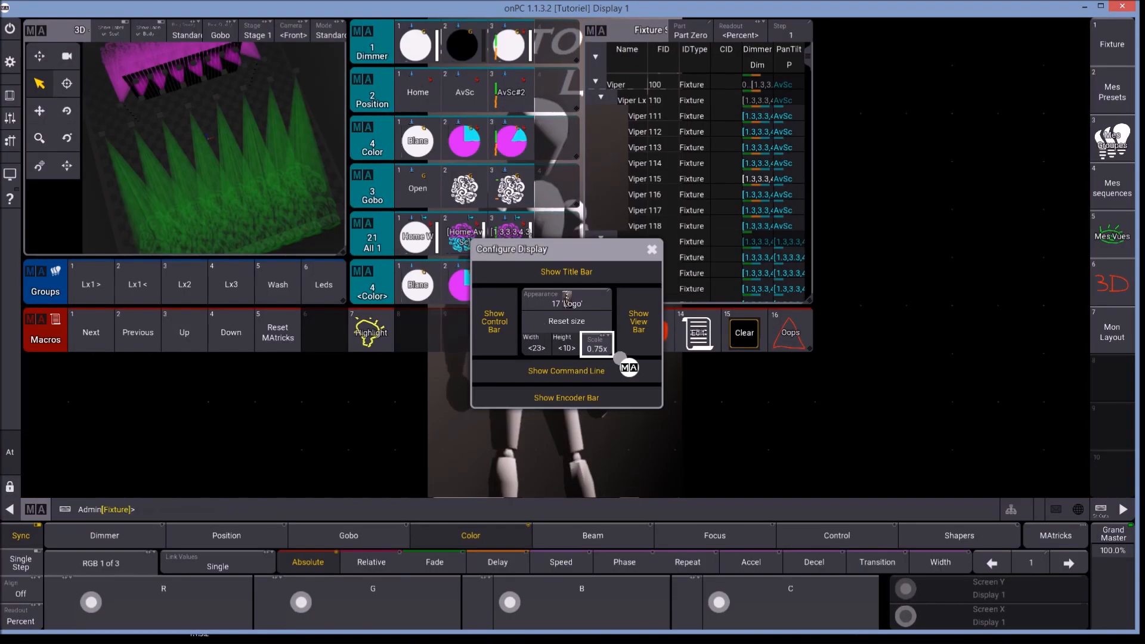
click(602, 348)
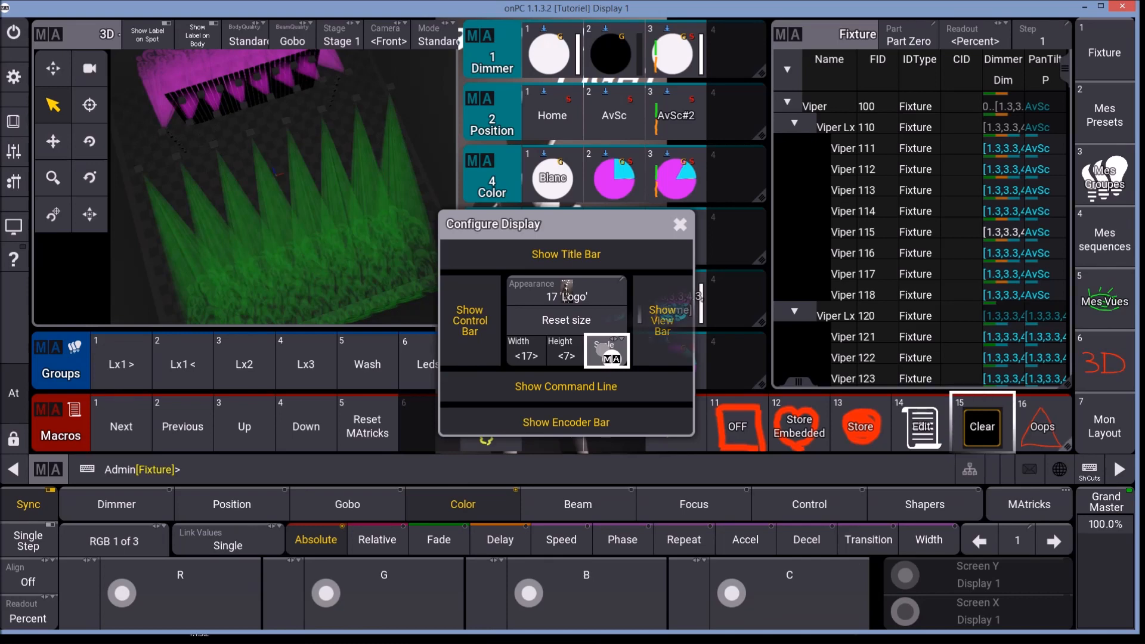
click(409, 286)
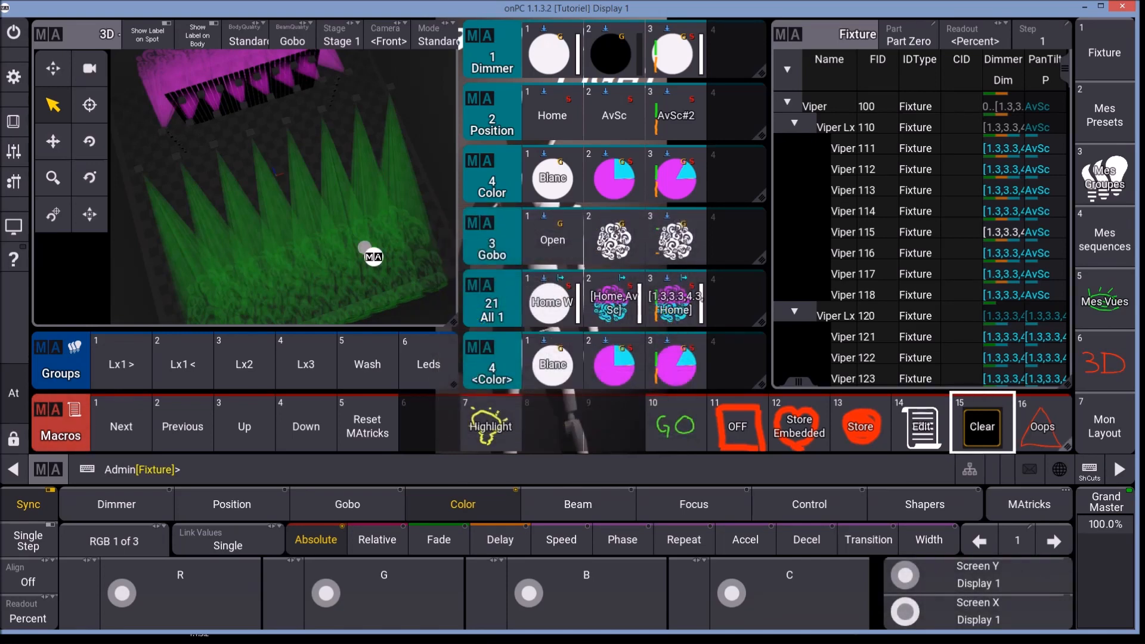
Step: Set group Lx1 > to green with R 0, G 100 and B 0, store it as universal Color preset 4, and clear the selection
click(492, 177)
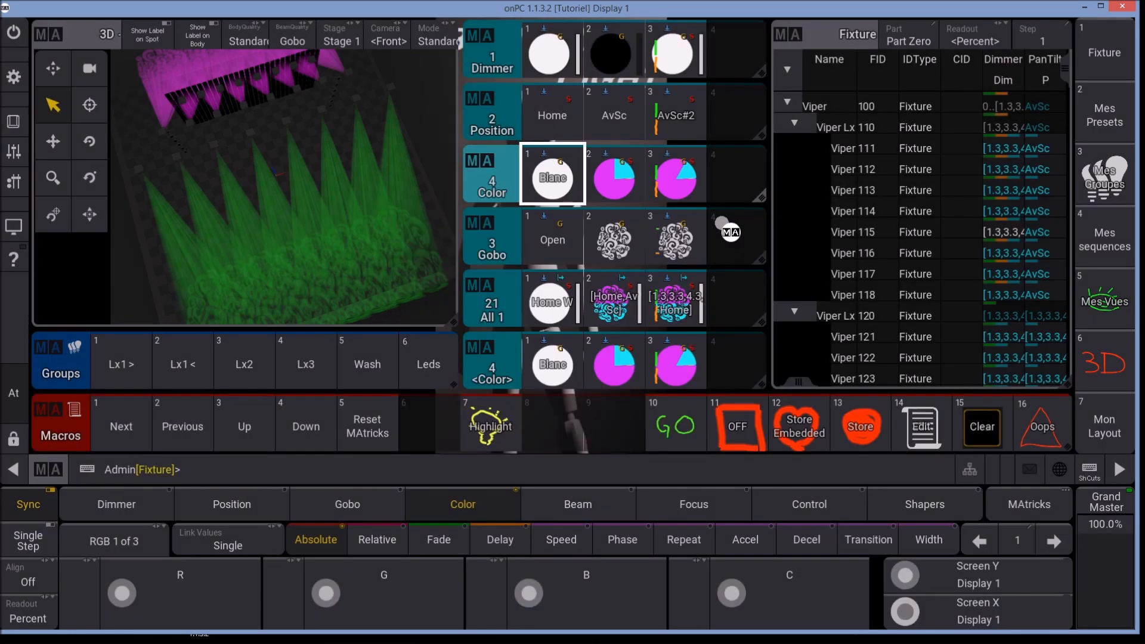
click(725, 224)
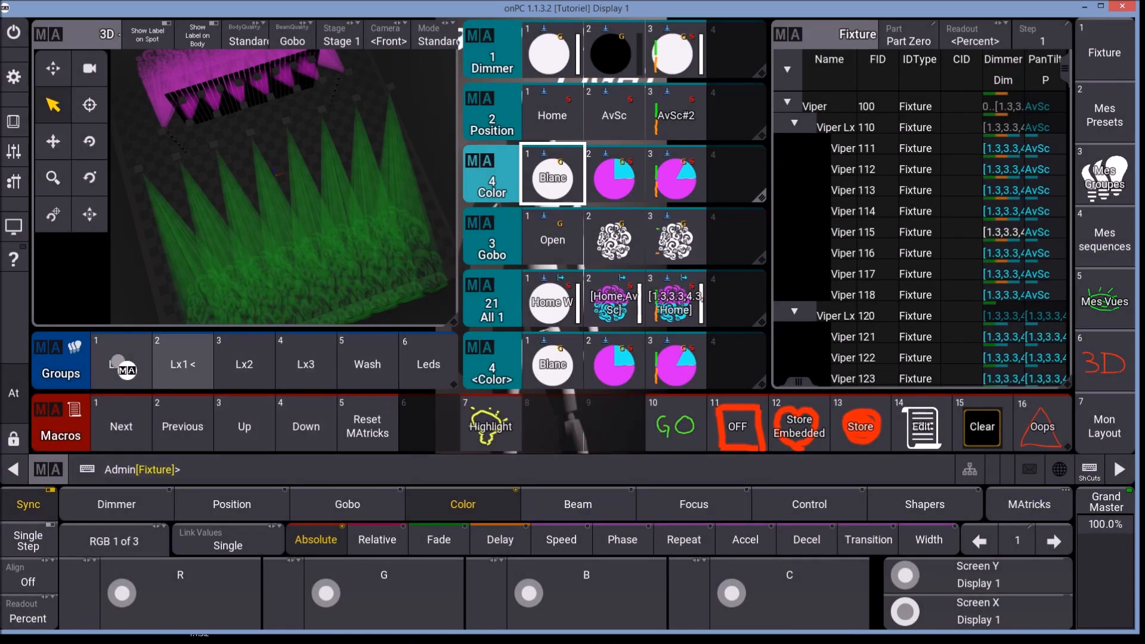
click(138, 363)
click(674, 416)
click(460, 504)
click(860, 425)
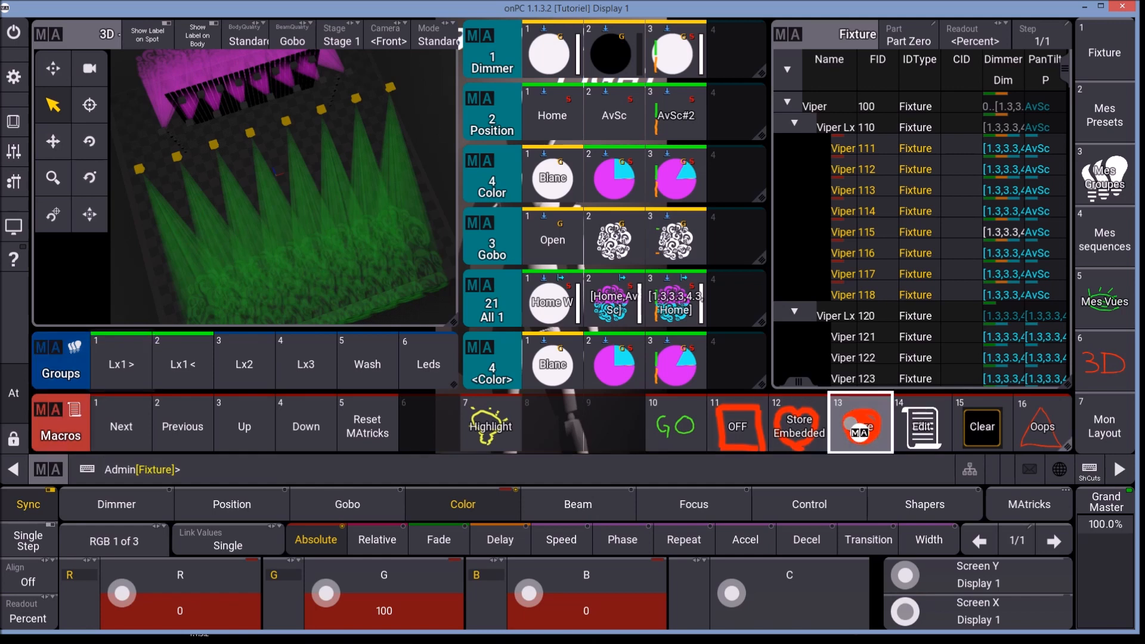
click(730, 172)
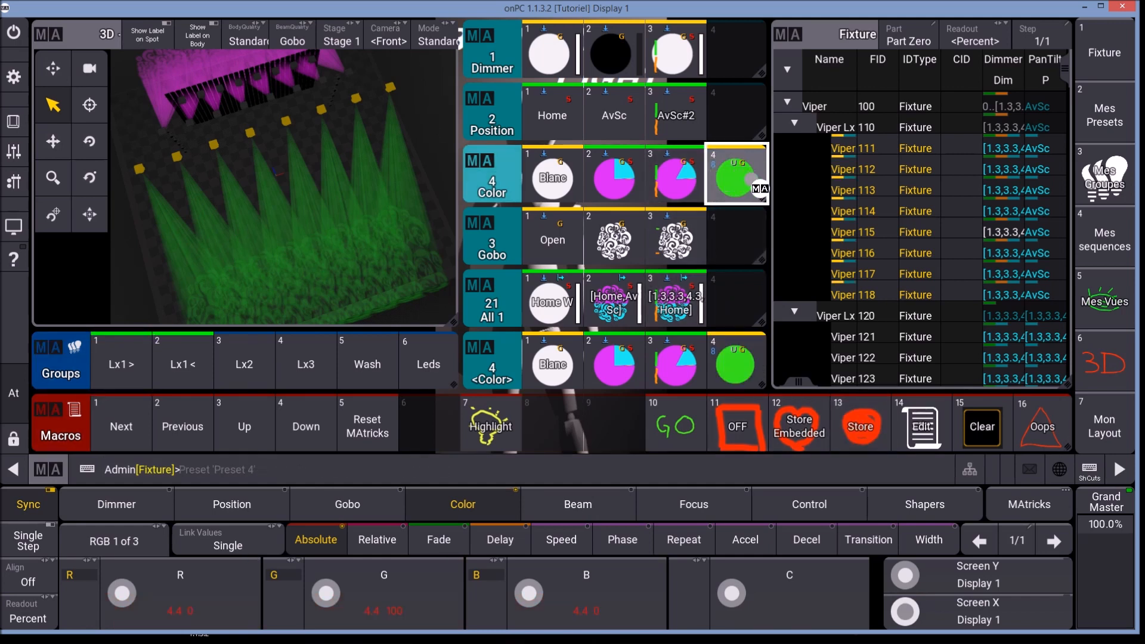
click(981, 425)
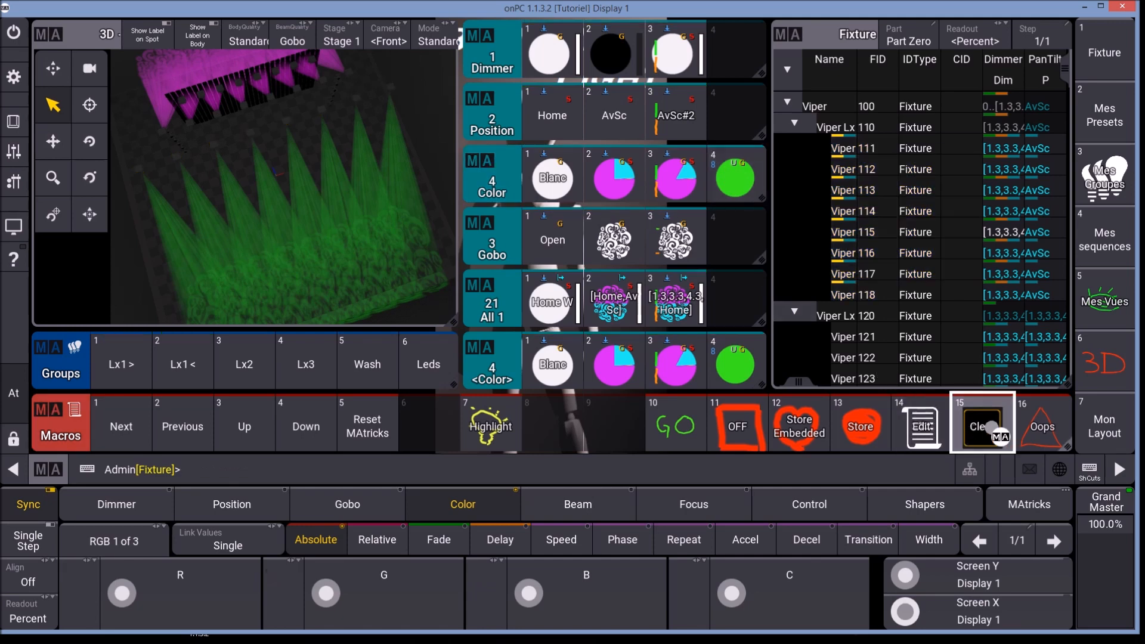
Step: Light the Wash and Leds groups, test the green Color preset 4 on them, and clear the programmer
click(366, 360)
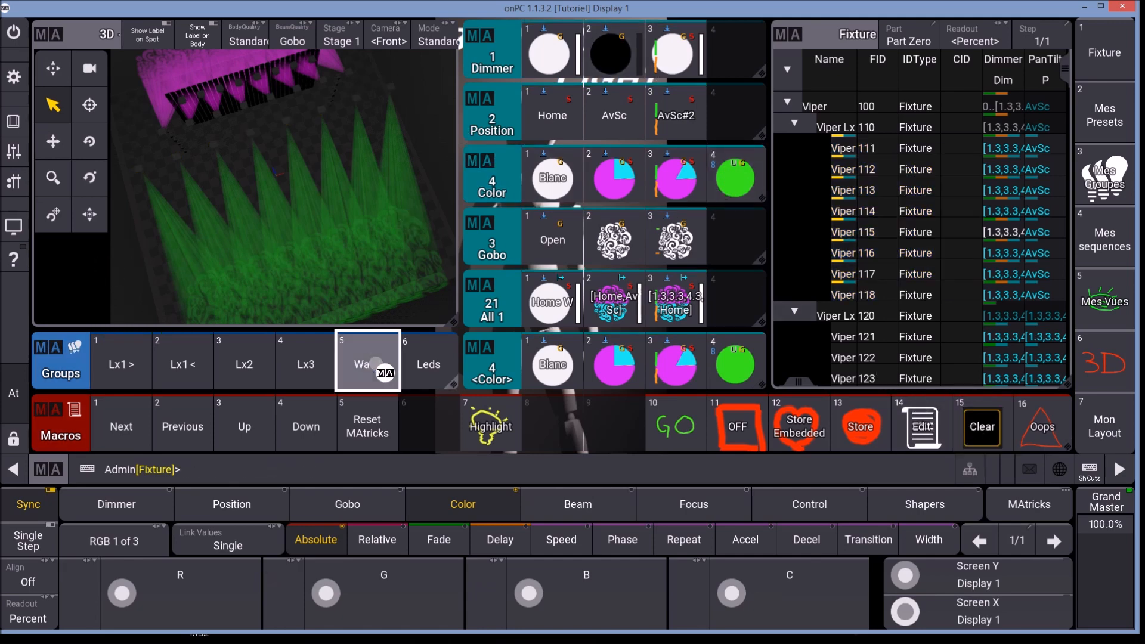
click(427, 367)
key(a)
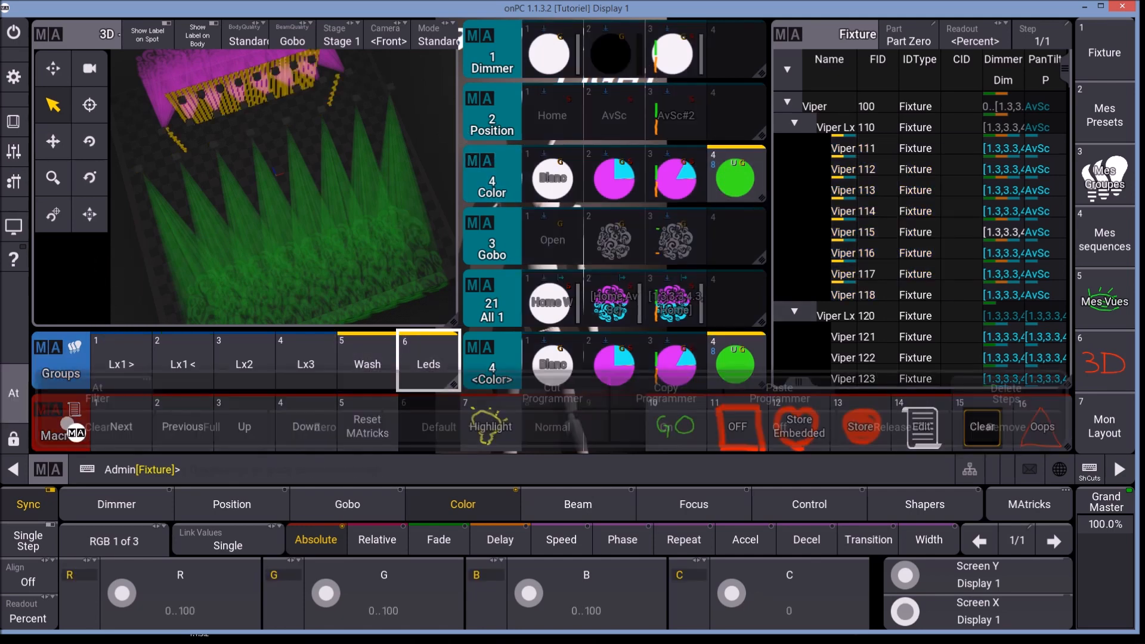
click(202, 428)
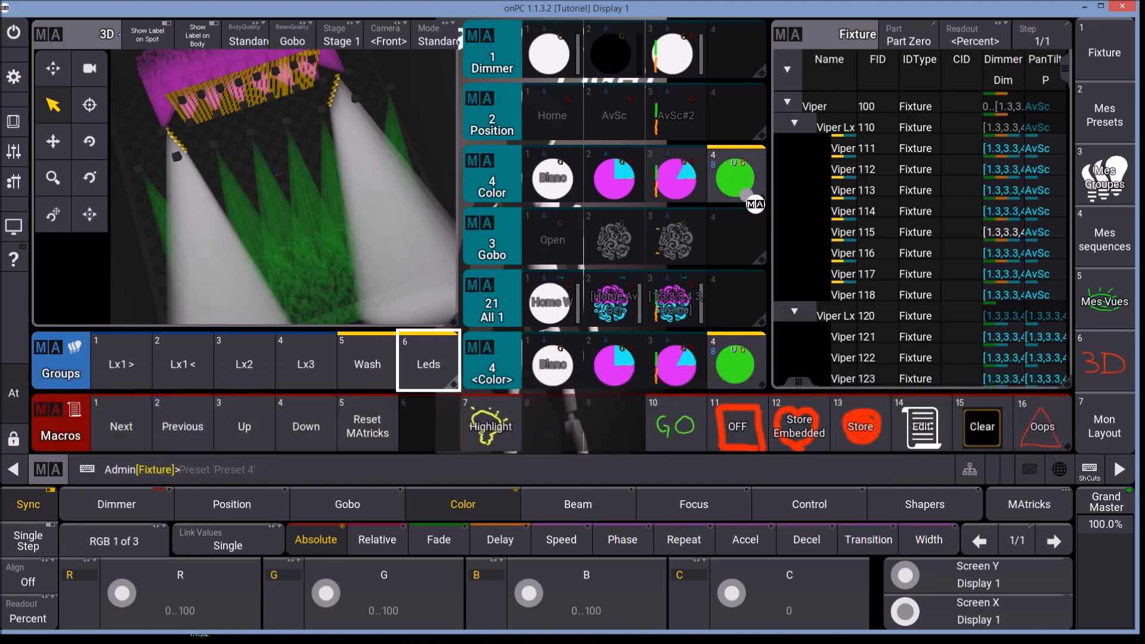
click(739, 182)
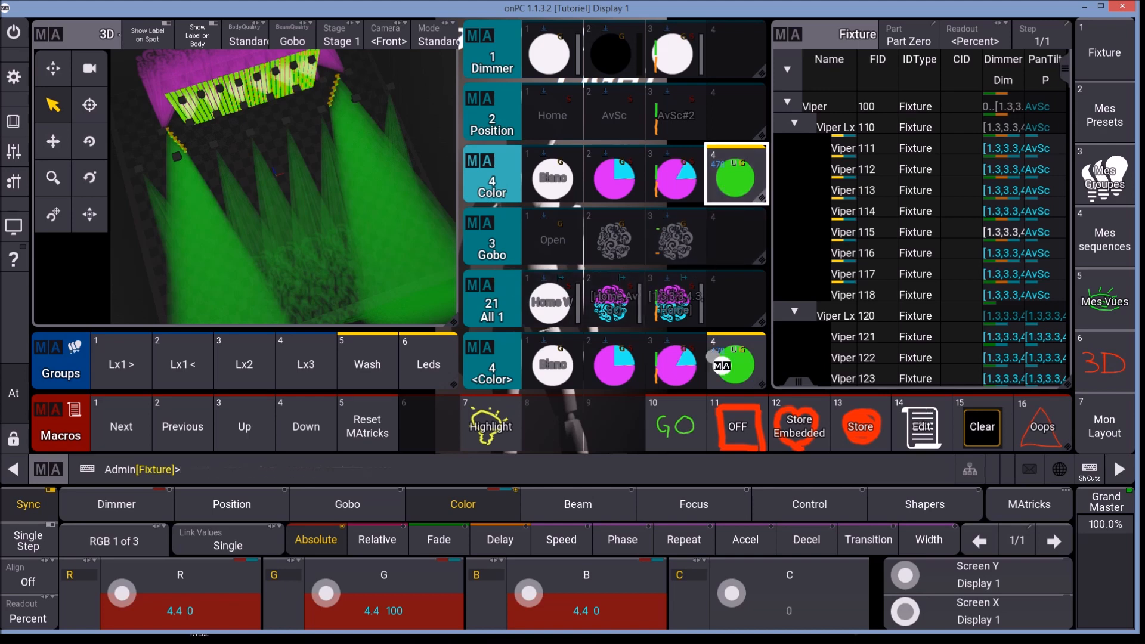
click(990, 425)
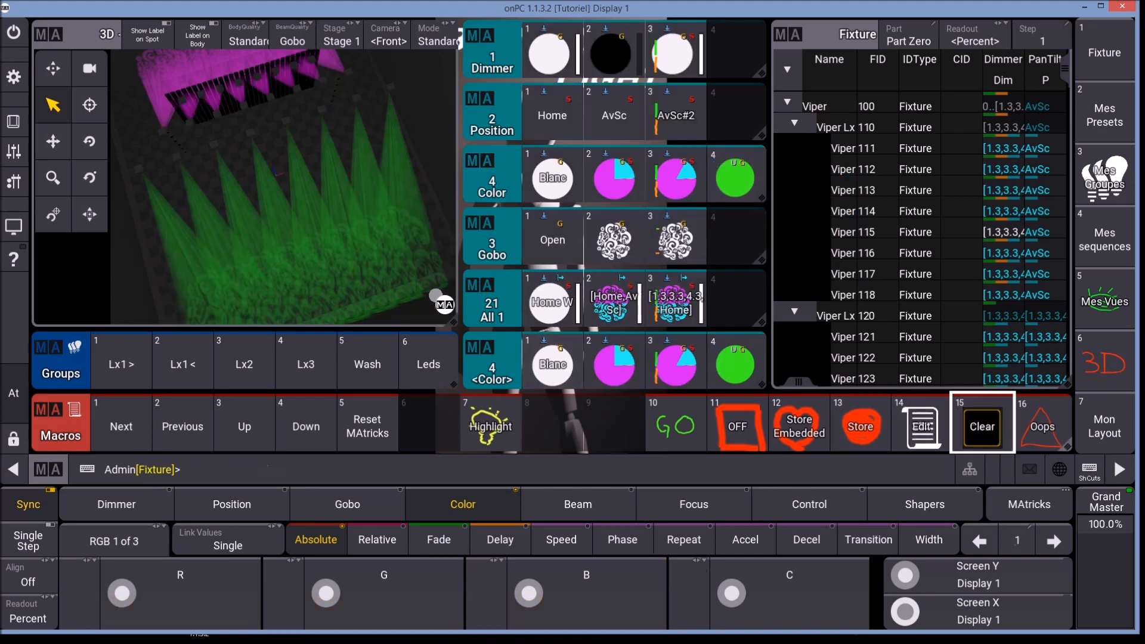
Step: With the All 1 pool in Universal mode, recall All 1 preset 3, store the look as preset 4, and clear the programmer
click(490, 294)
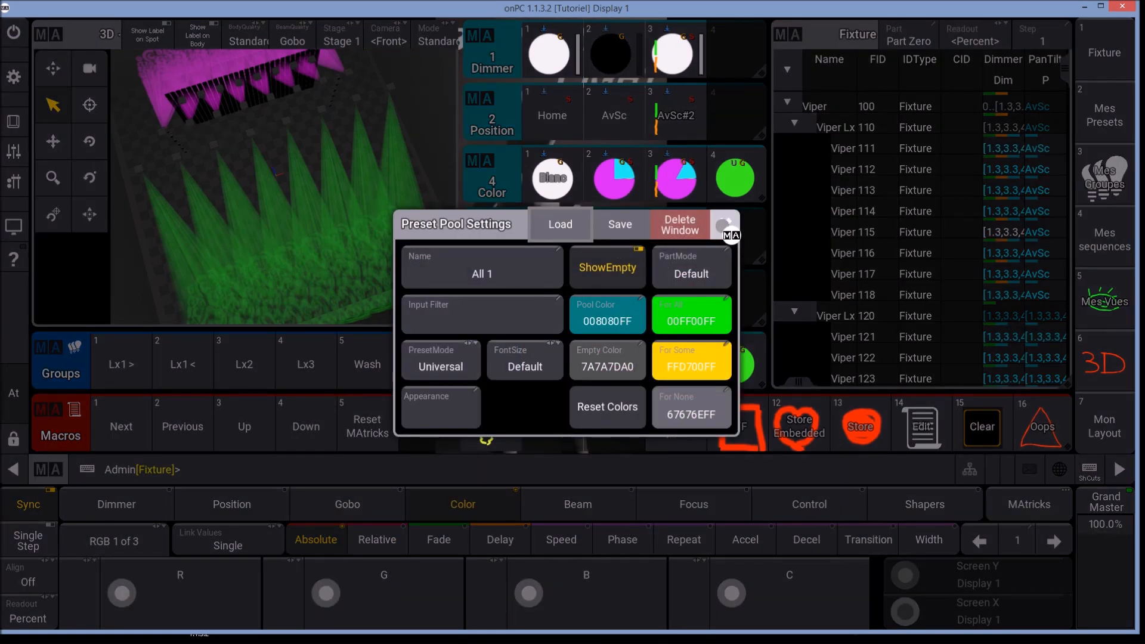
click(723, 225)
click(696, 302)
click(696, 302)
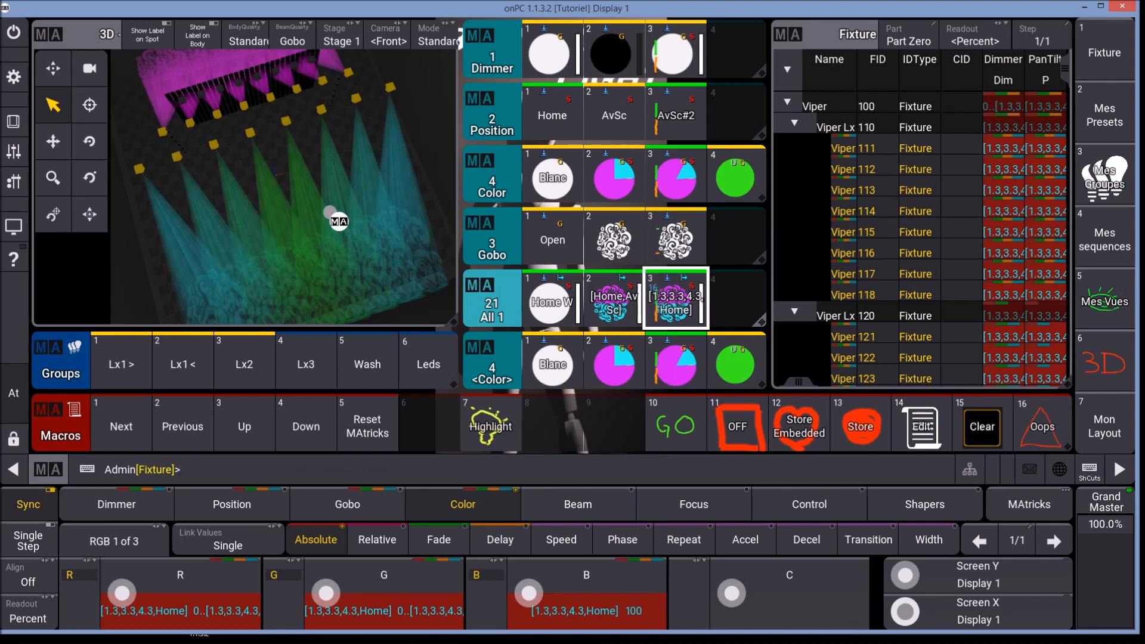
click(859, 426)
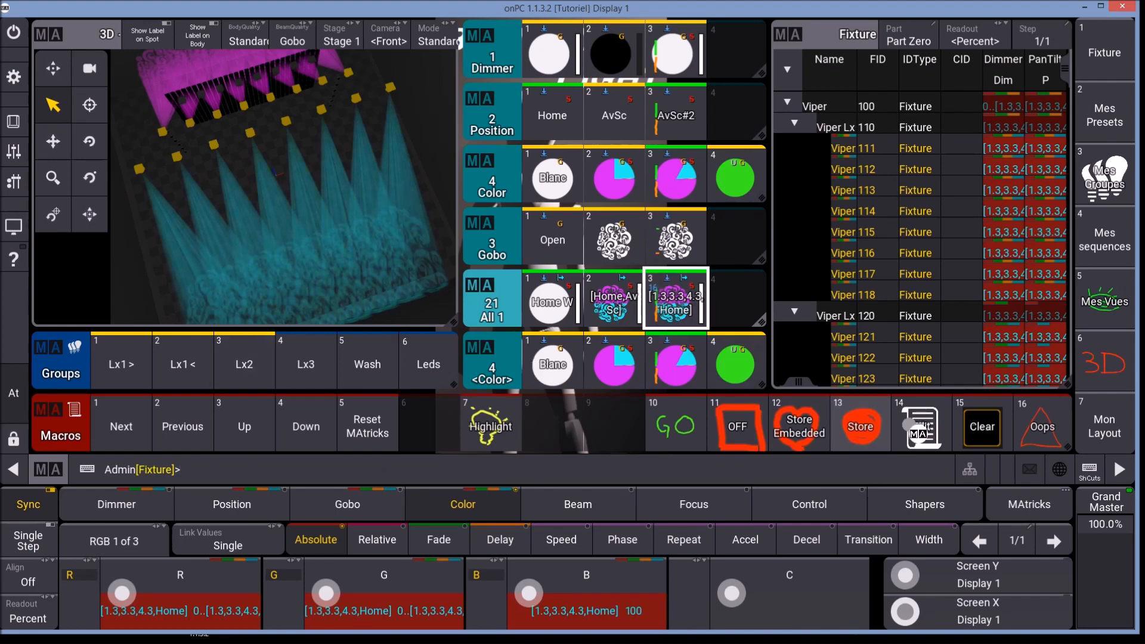
click(738, 306)
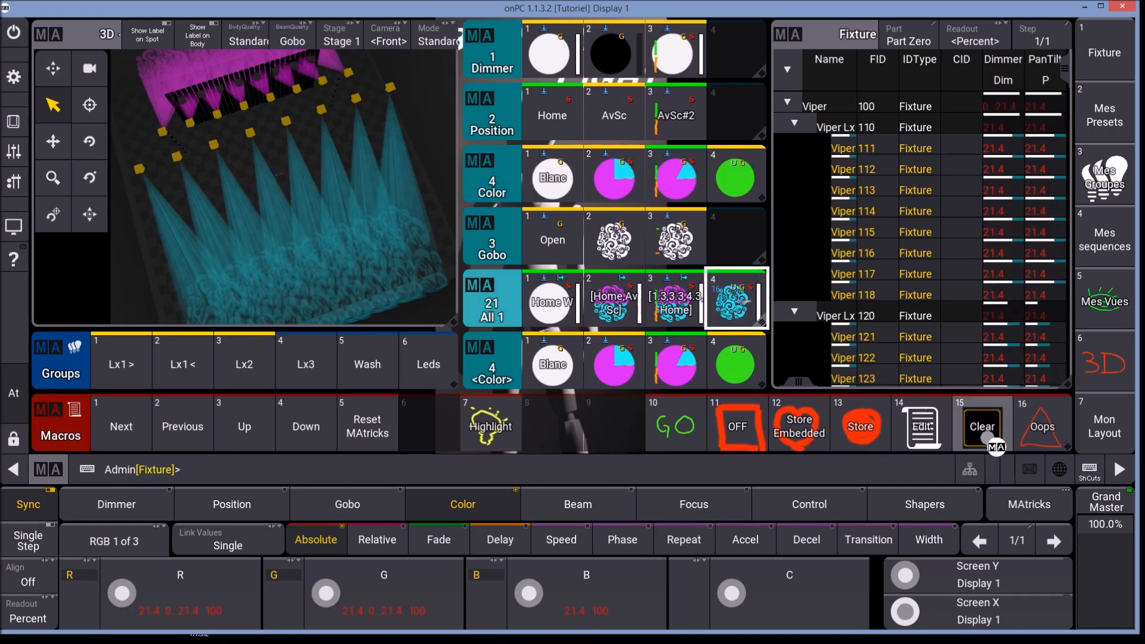
click(982, 425)
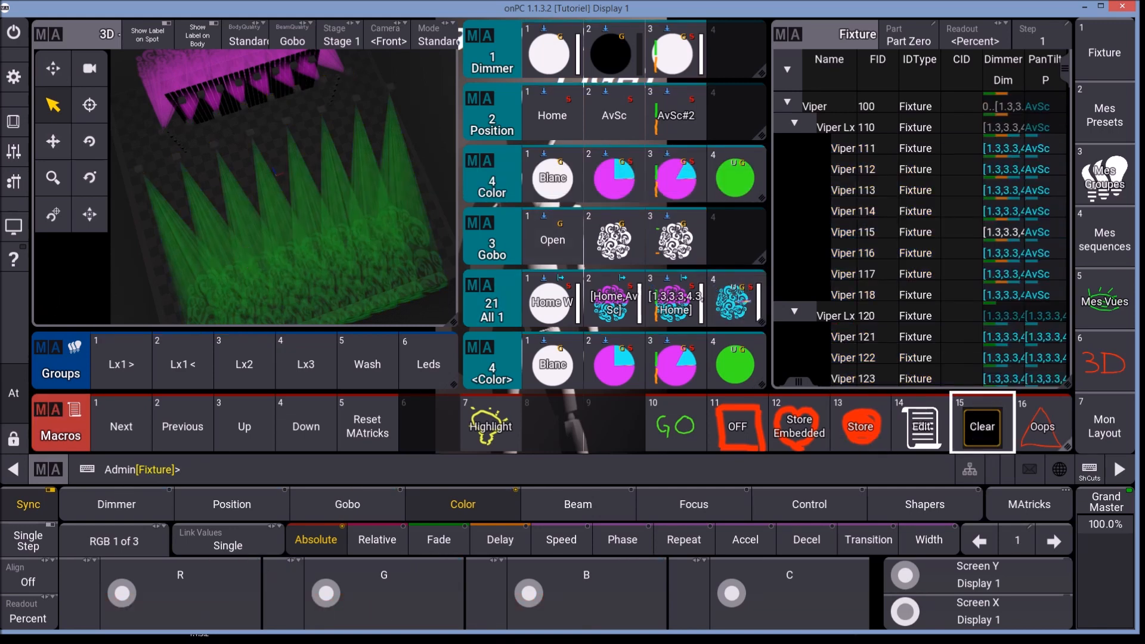
Step: Apply All 1 preset 4 to the Wash and Leds groups
click(365, 364)
click(431, 363)
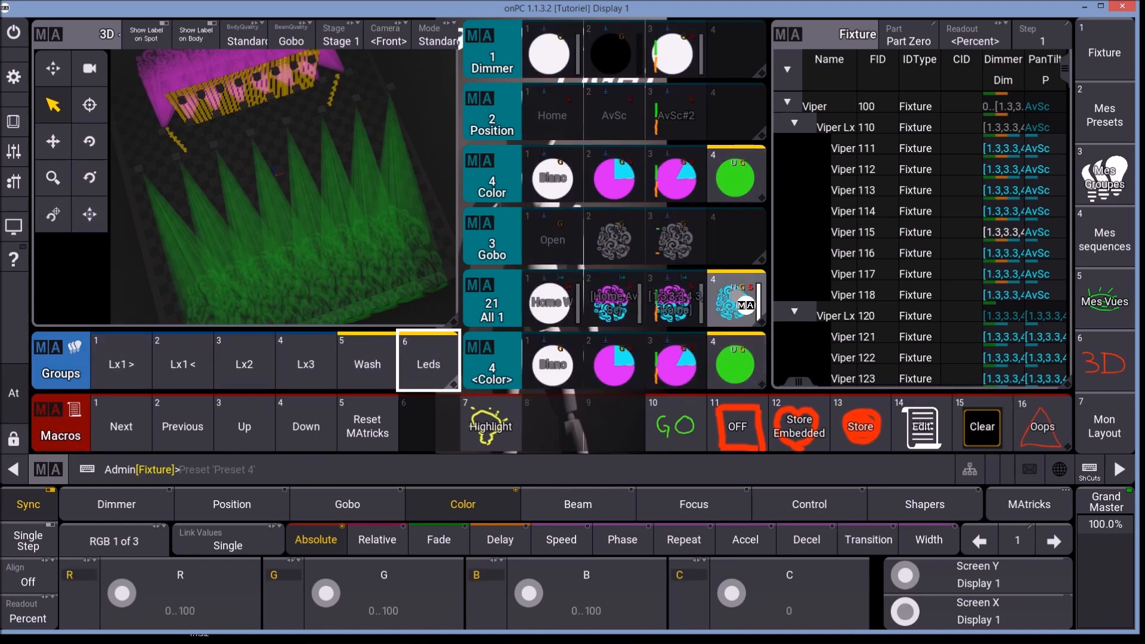
click(746, 304)
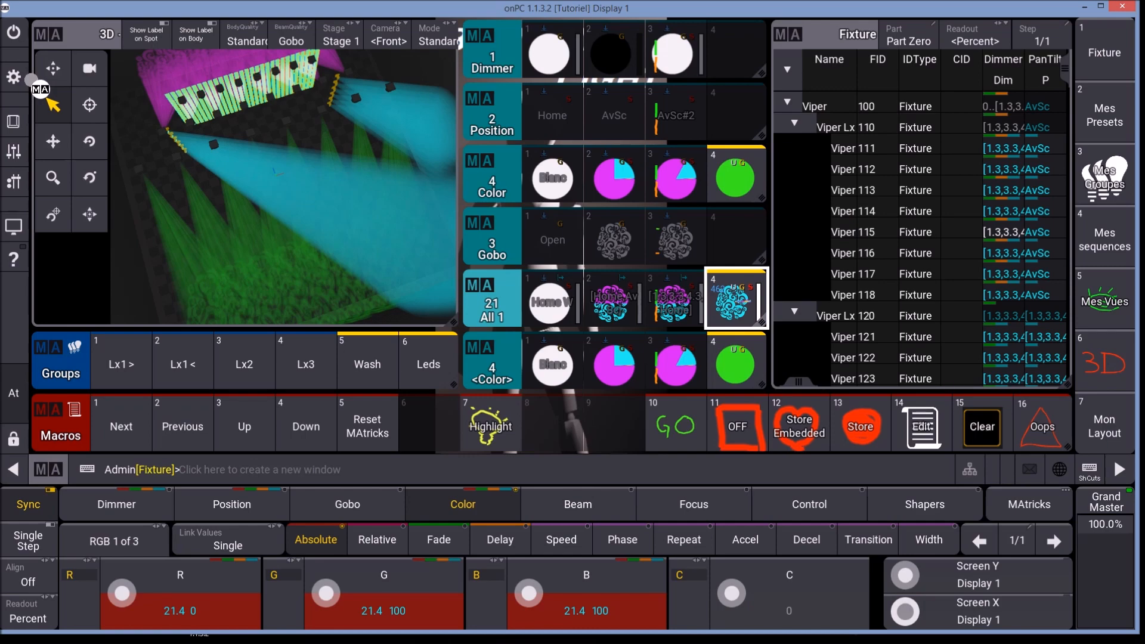
Step: Delete the 3D window and filter the full list of windows to add by "view"
click(66, 37)
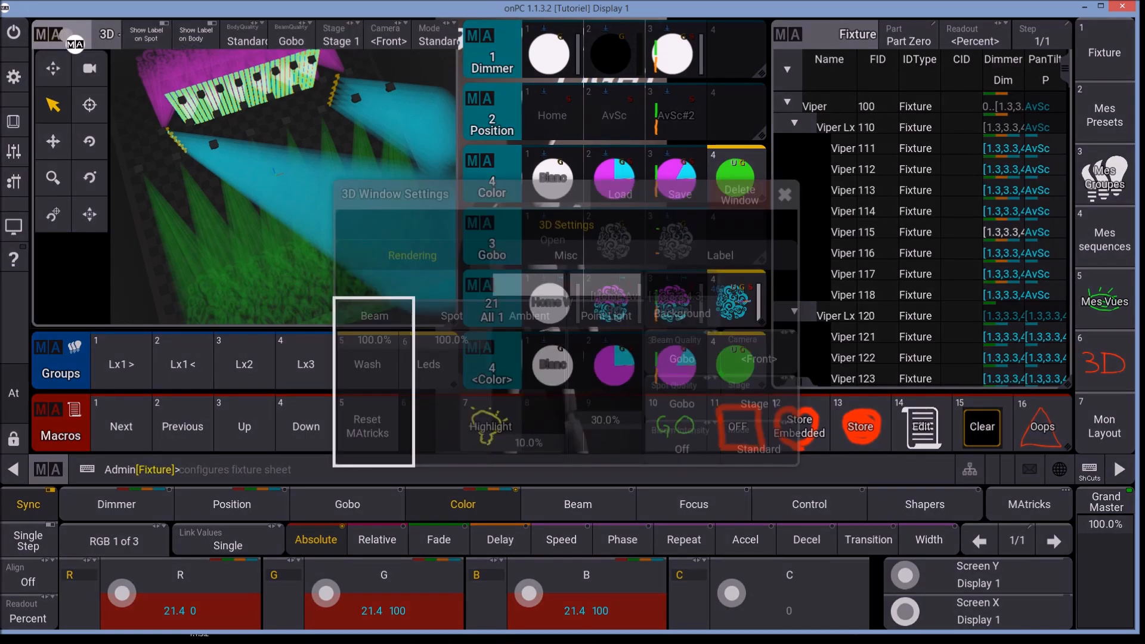
click(739, 194)
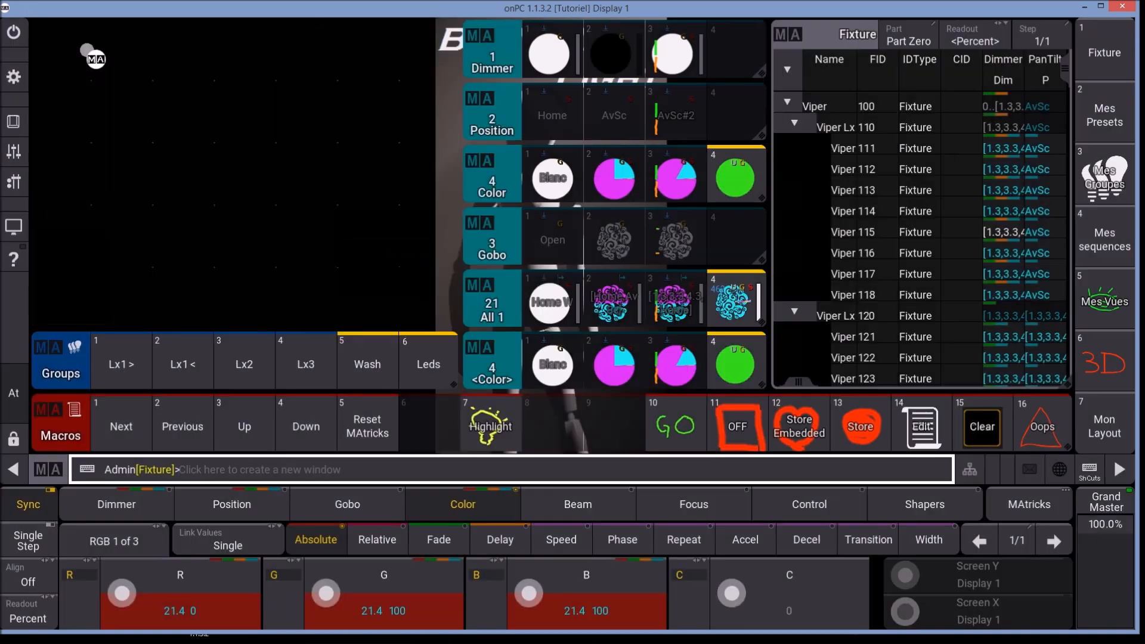
click(90, 145)
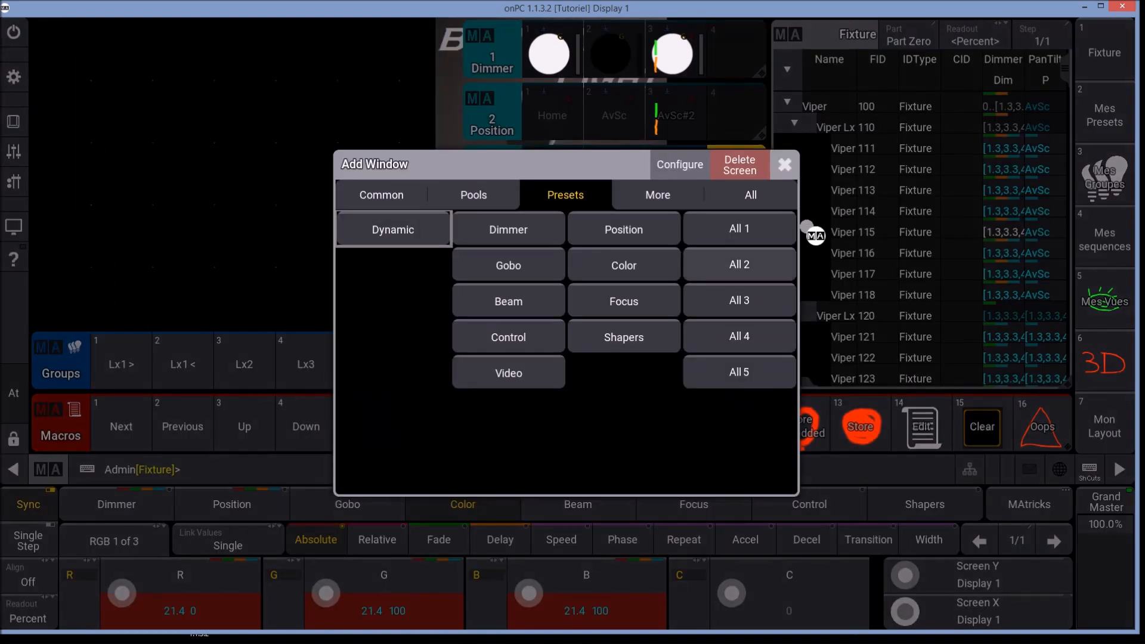
click(745, 195)
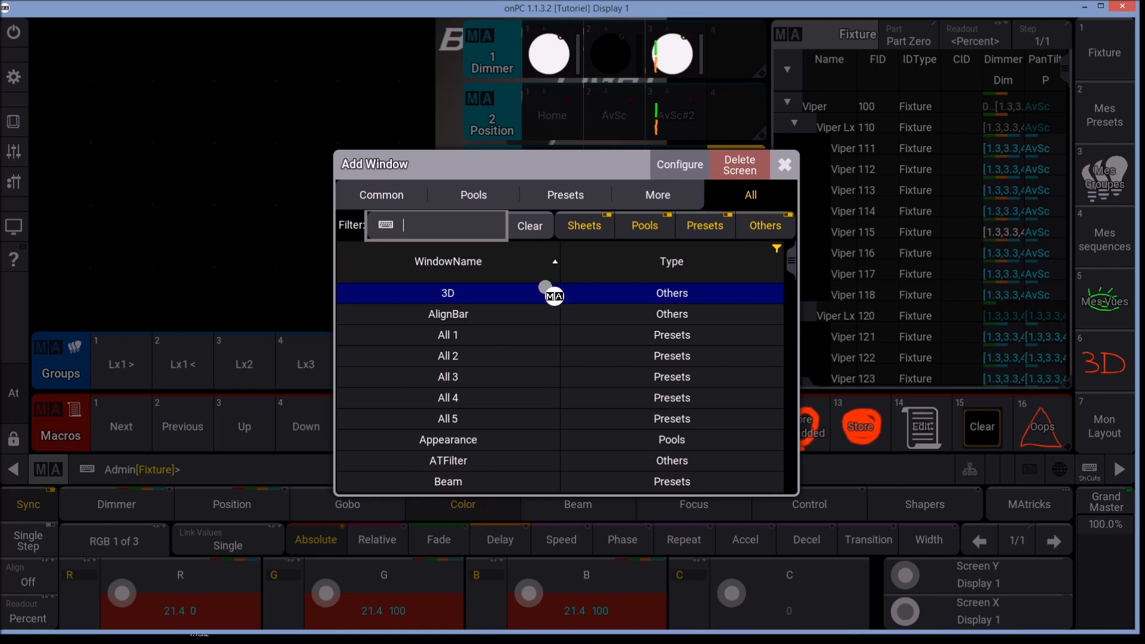
click(460, 230)
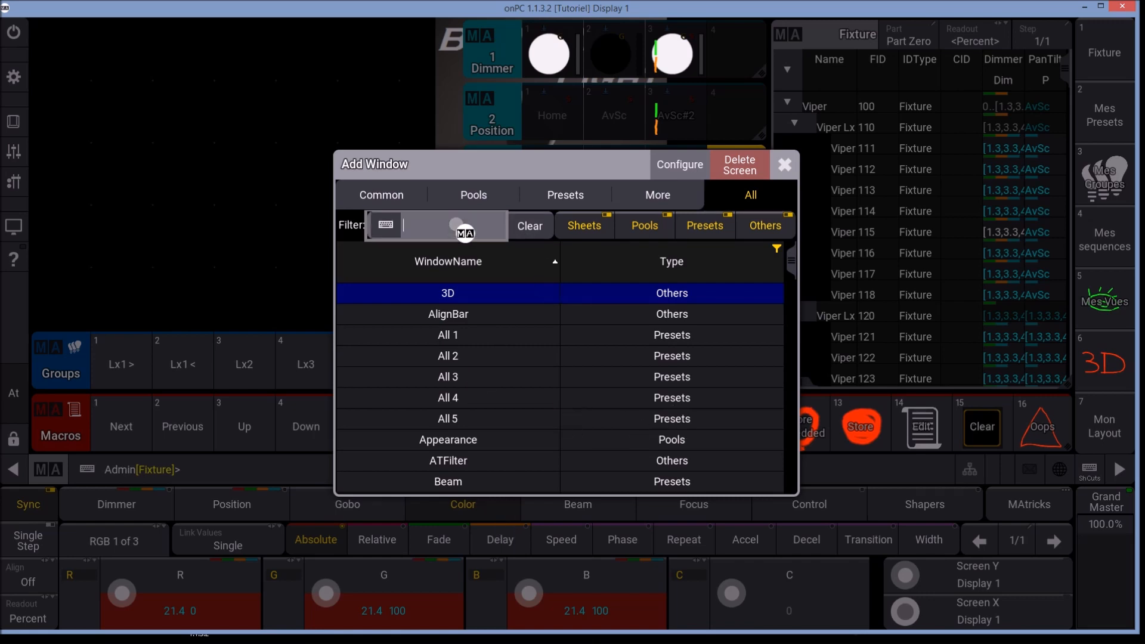
text(view)
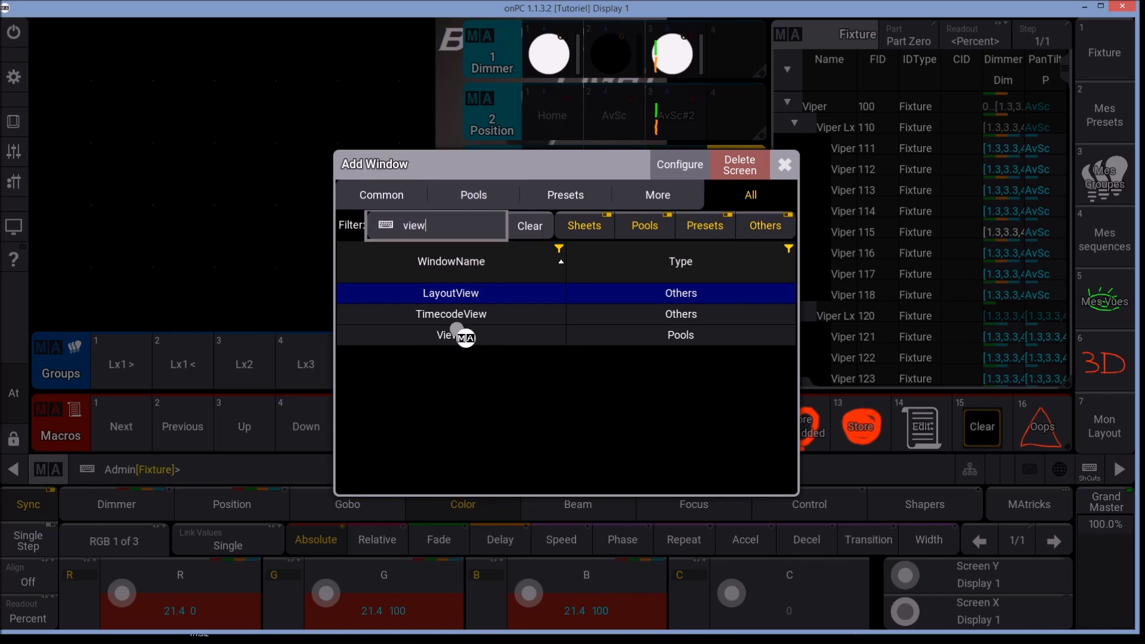
click(462, 335)
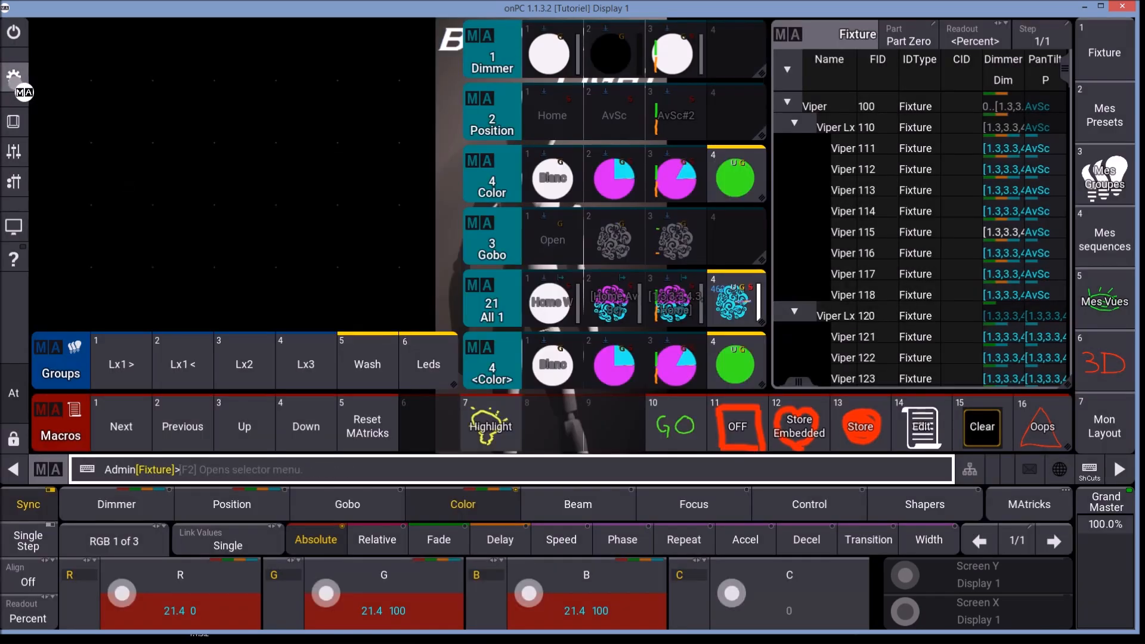
Step: Open the show backup with the show name Tutoriel selected for editing, then leave it
click(13, 77)
click(381, 418)
click(413, 231)
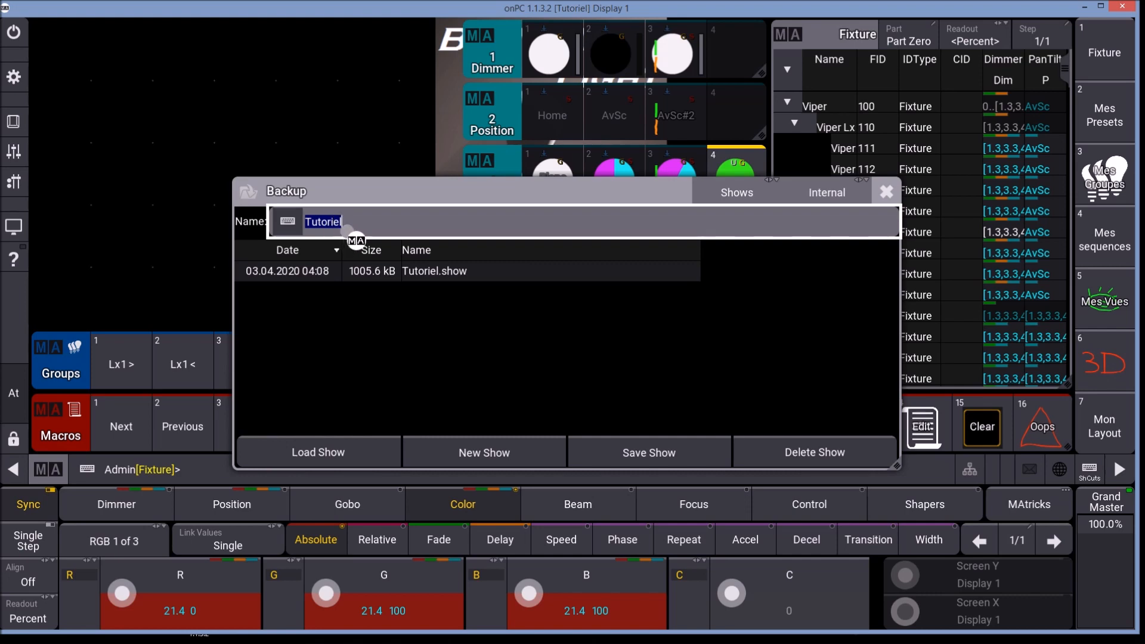
key(Return)
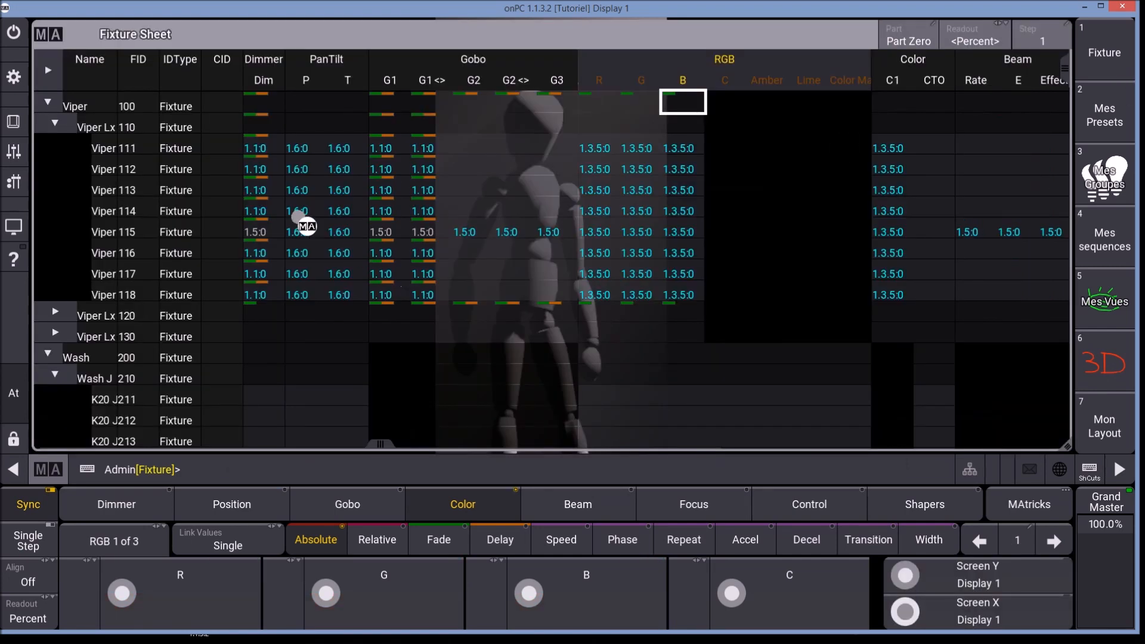
Step: Turn on the Layer Toolbar for the Fixture Sheet and close its settings
click(49, 69)
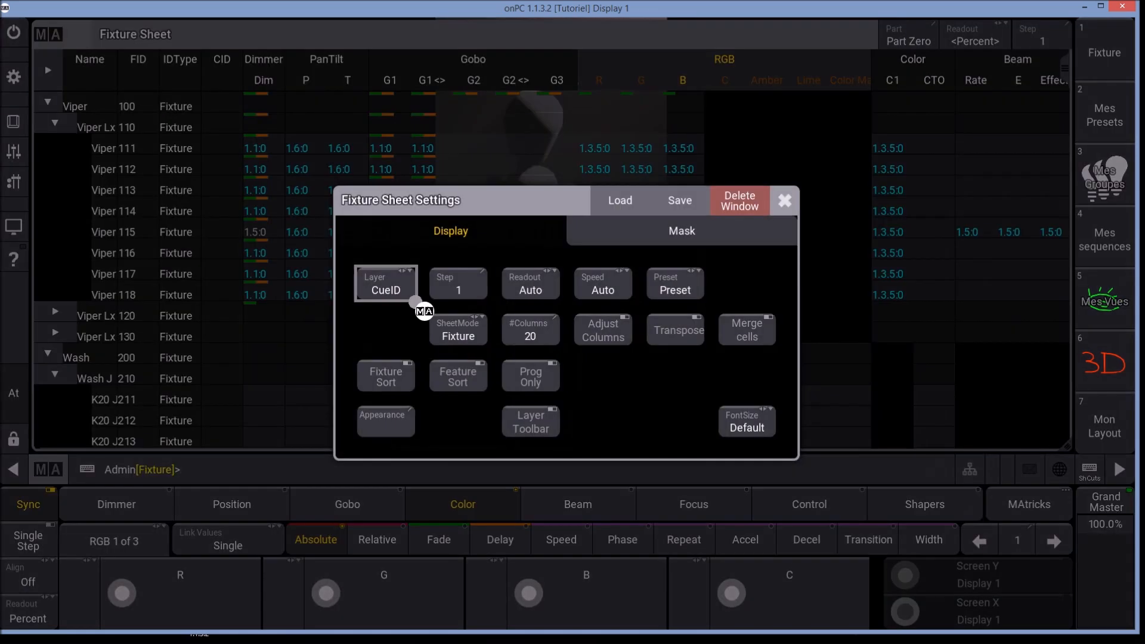
click(539, 424)
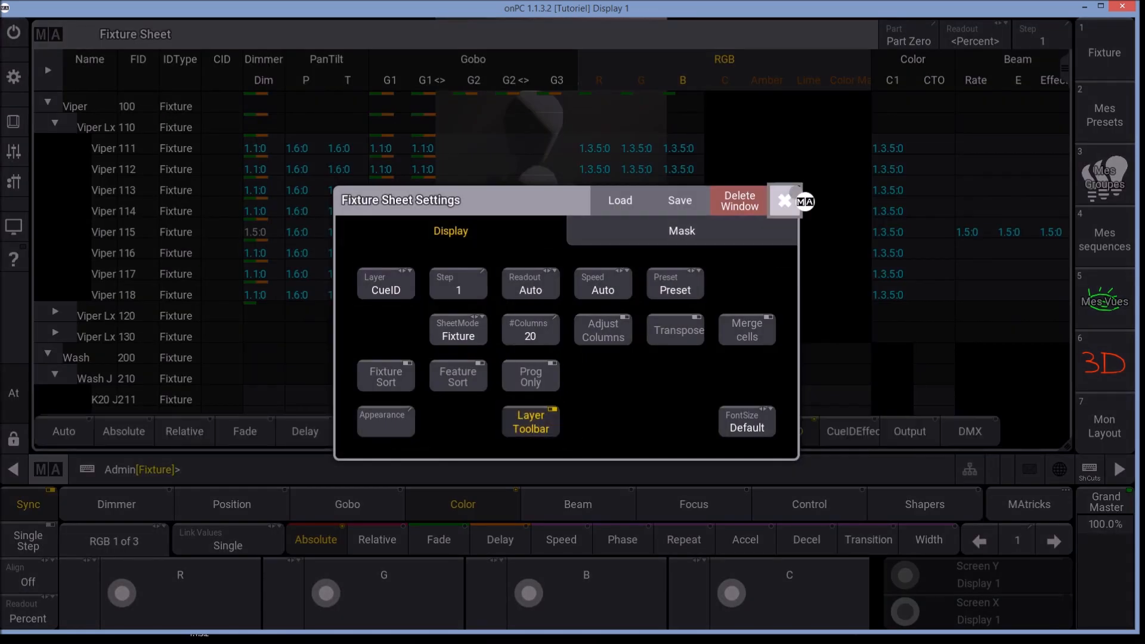
click(785, 200)
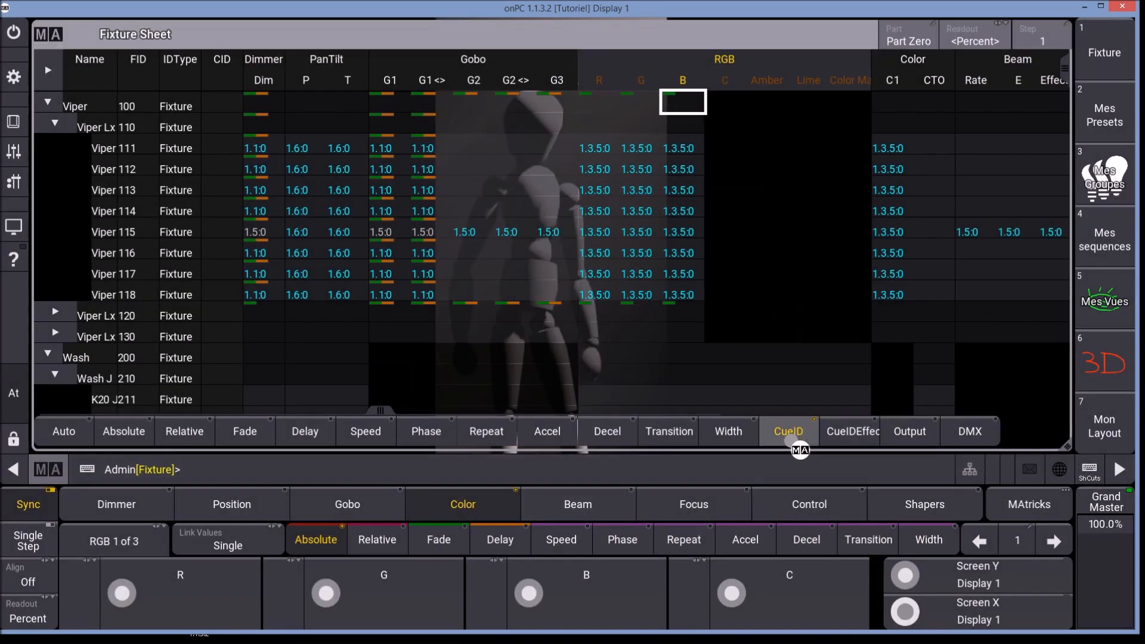